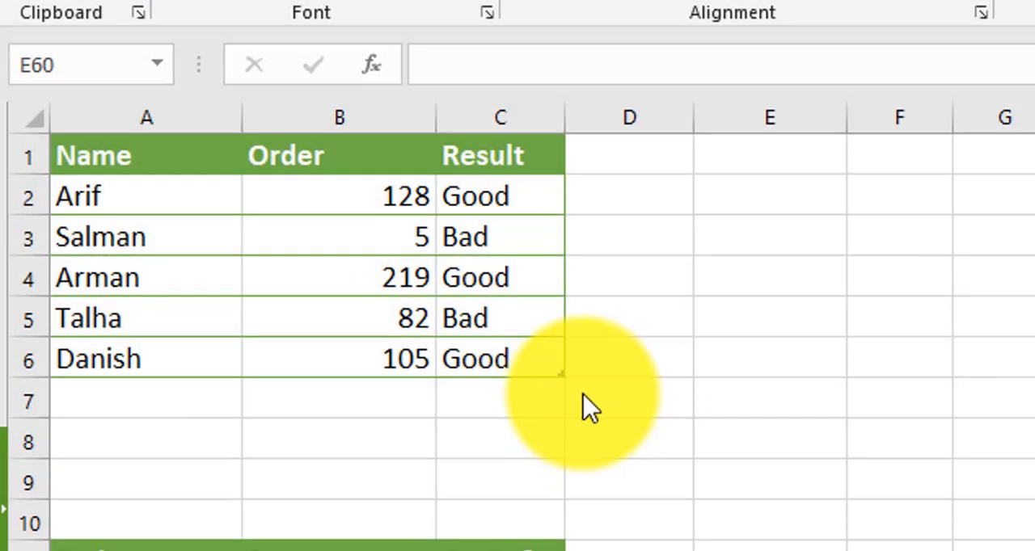
Start an IF formula in C2 that tests whether B2 is greater than 100, using the plain cell reference B2
left_click(480, 217)
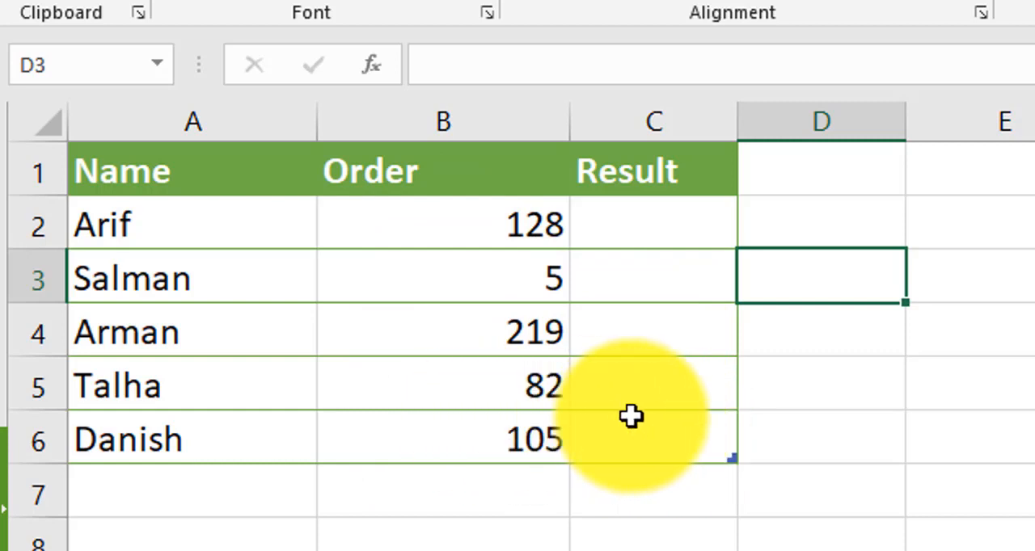
left_click(654, 224)
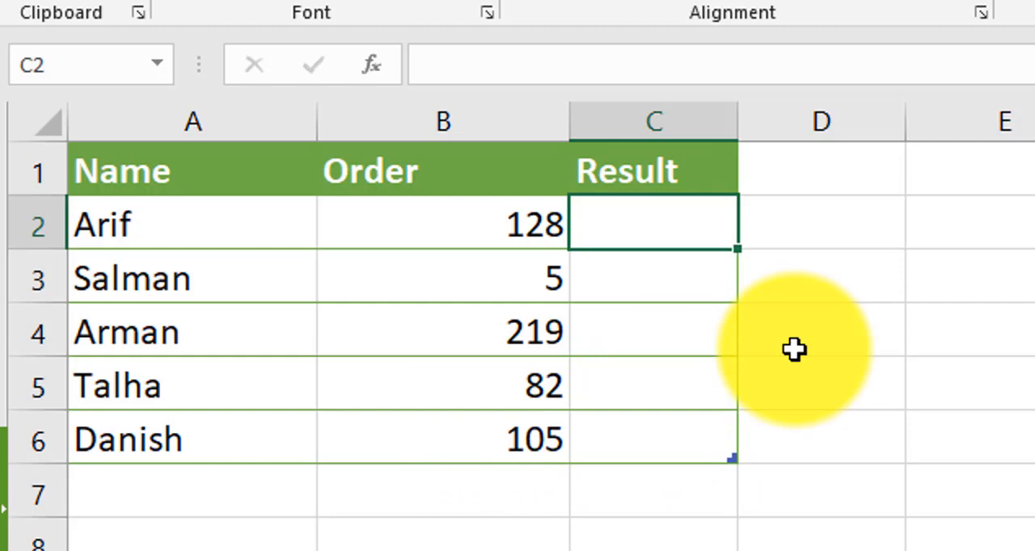
type("=if")
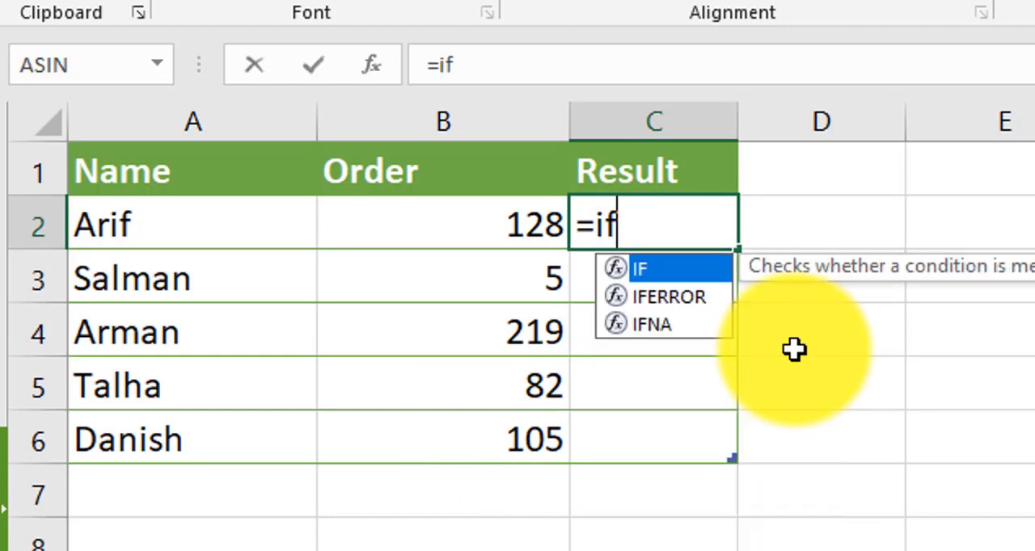
key("Tab")
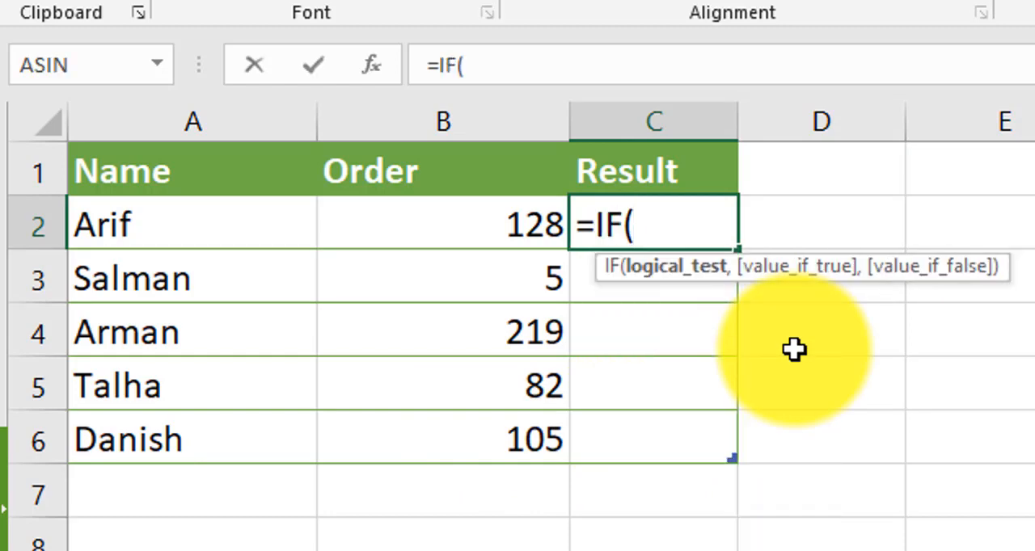
key("Left")
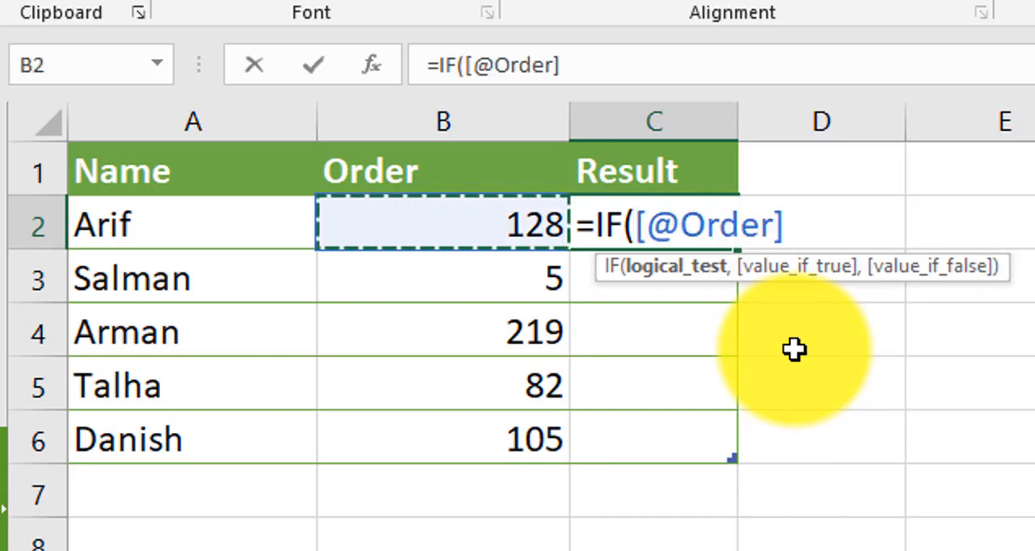
key("BackSpace")
key("BackSpace")
key("BackSpace")
key("BackSpace")
key("BackSpace")
key("BackSpace")
key("BackSpace")
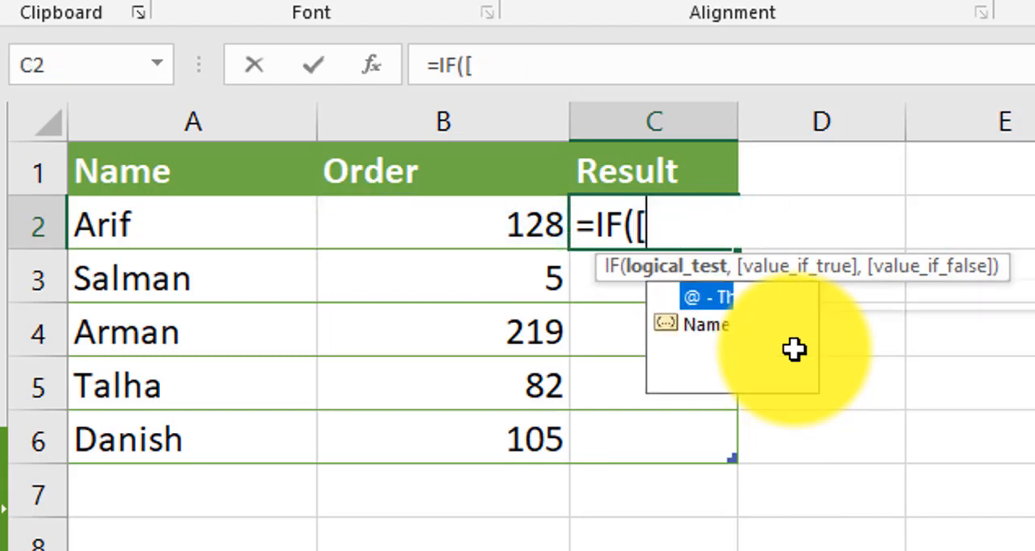
key("BackSpace")
type("B2")
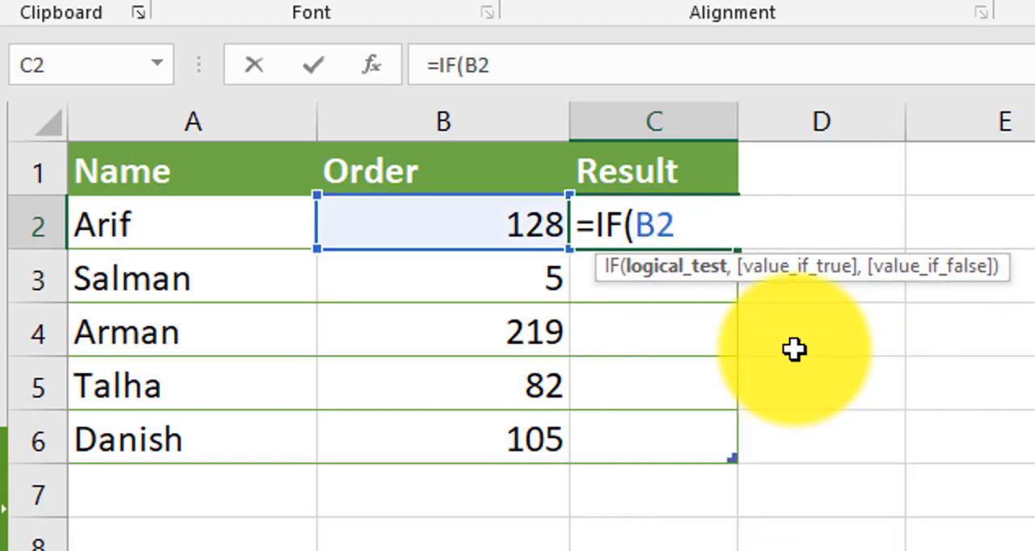
type(">100")
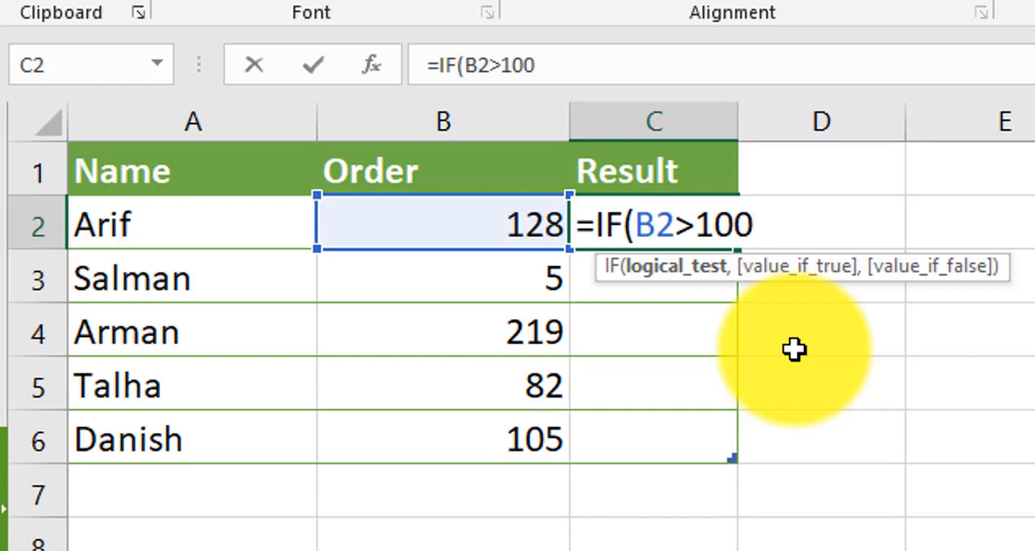
type(",\"Good")
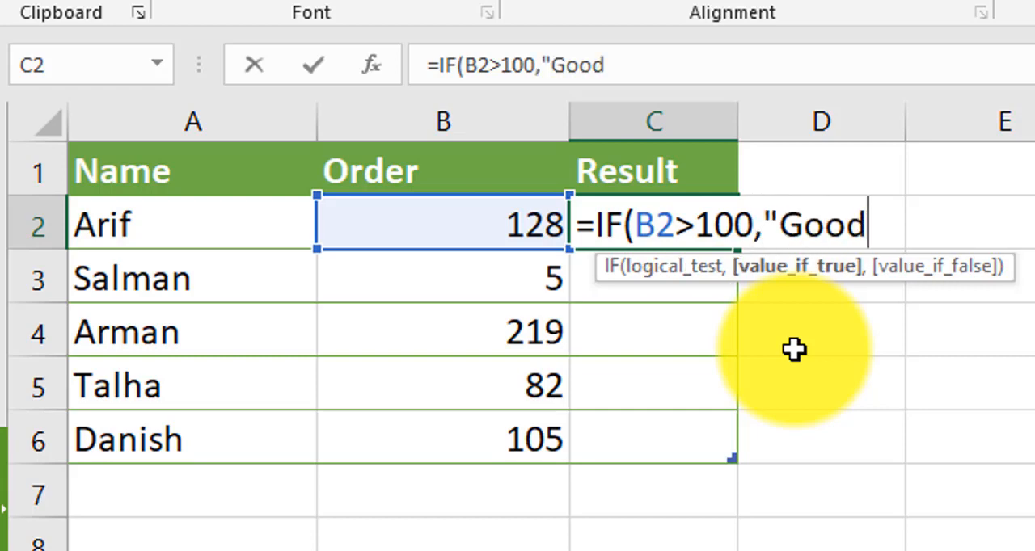
type("\")")
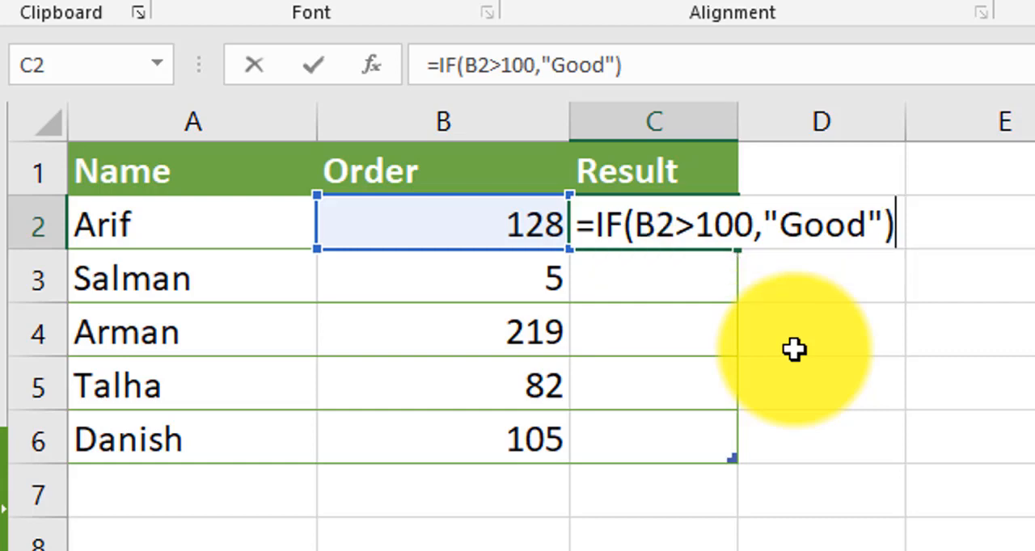
Complete the C2 formula with "Good" as the value if true and enter it, leaving out the value if false
key("Return")
key("Up")
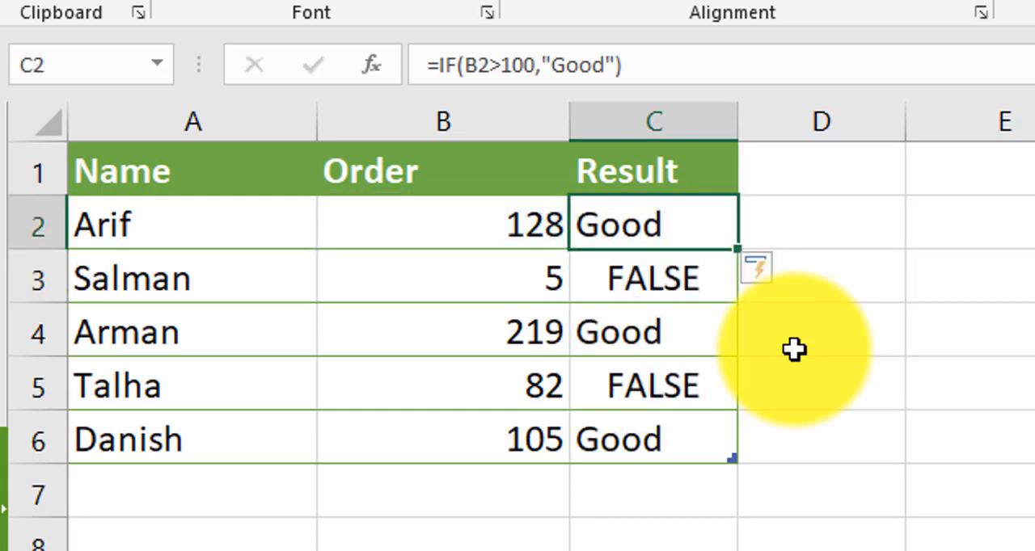
Examine the IF results and formulas in the Result column from C2 to C6
key("Down")
key("Up")
key("Down")
key("Down")
key("Down")
key("Down")
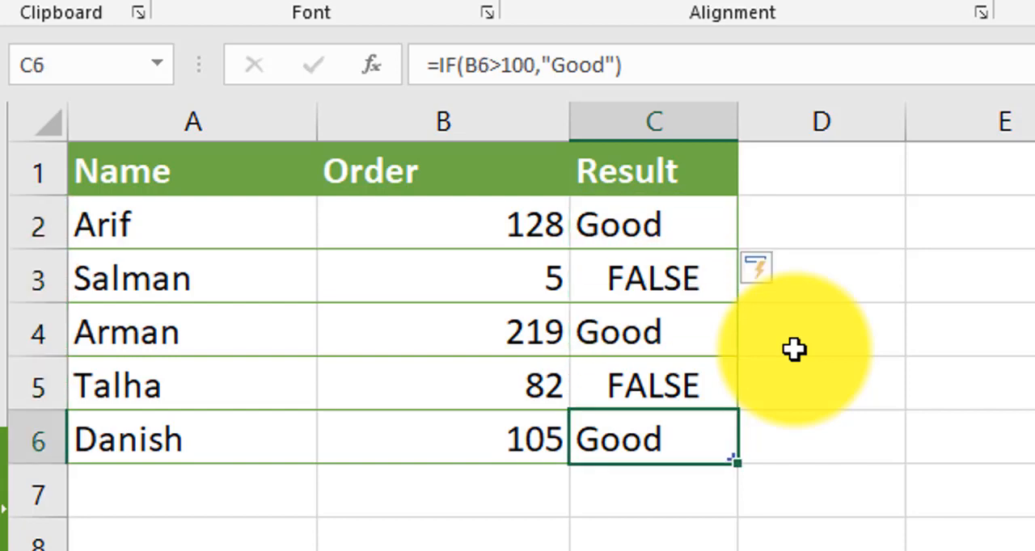
key("Up")
key("Up")
key("Up")
key("Up")
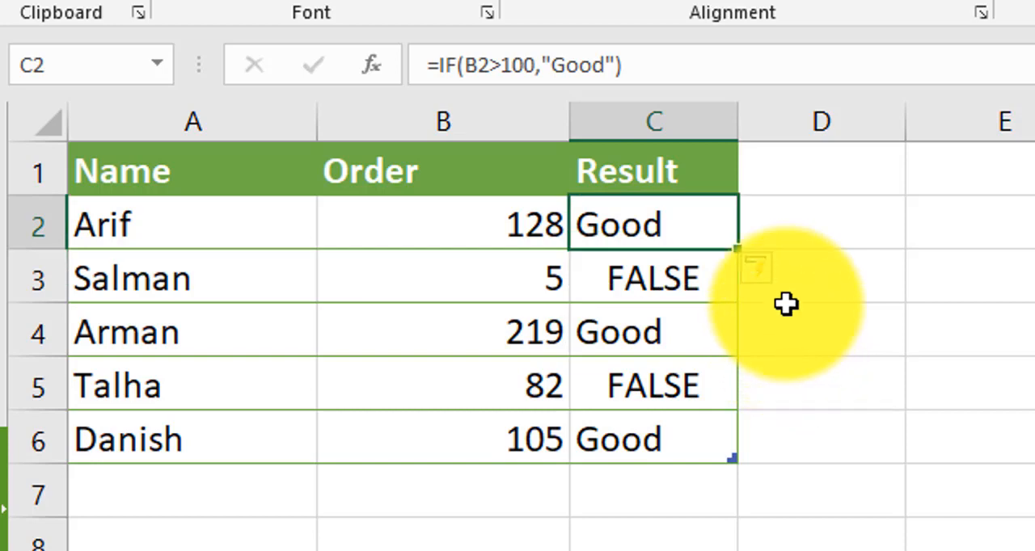
Add an empty value-if-false argument to the C2 formula, making it =IF(B2>100,"Good",)
double_click(639, 229)
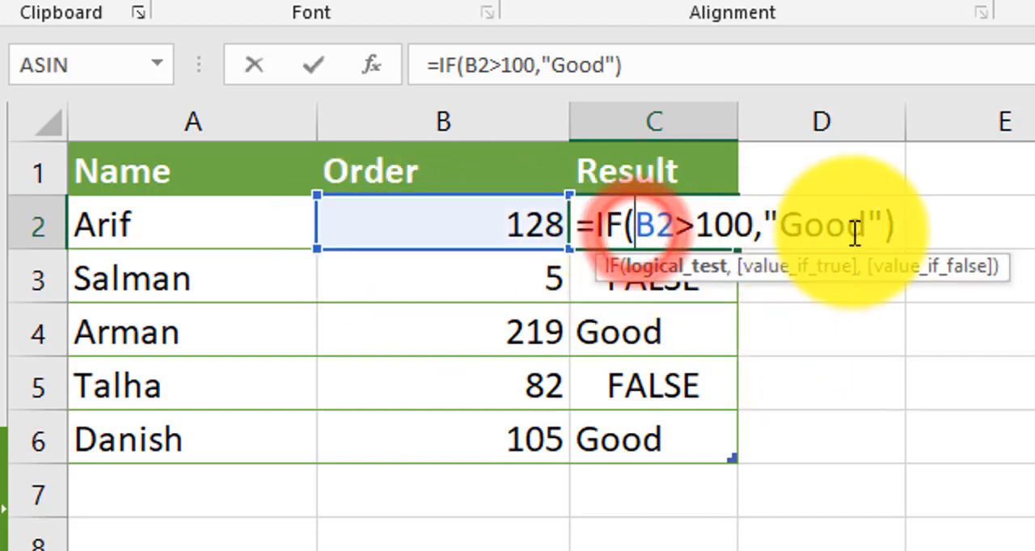
left_click(886, 229)
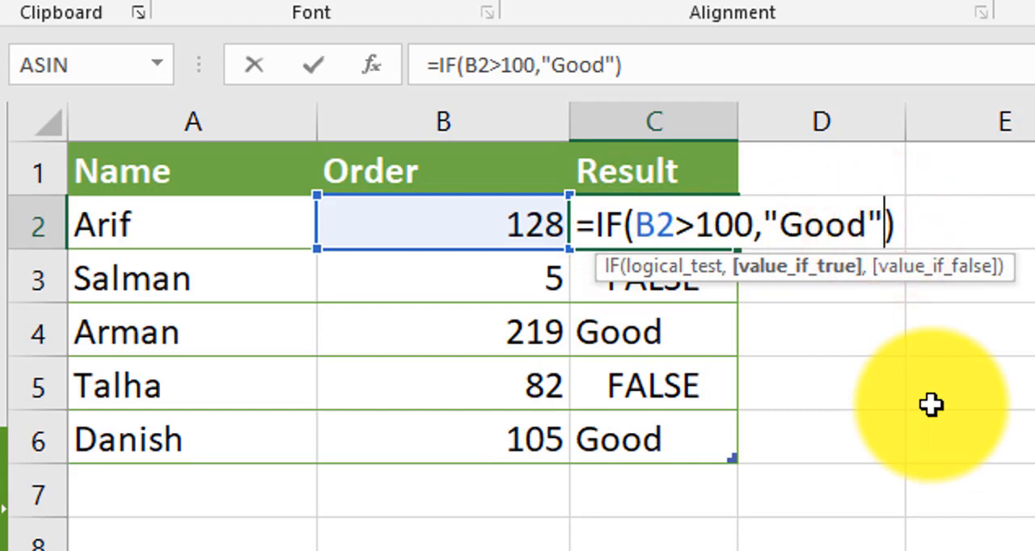
type(",")
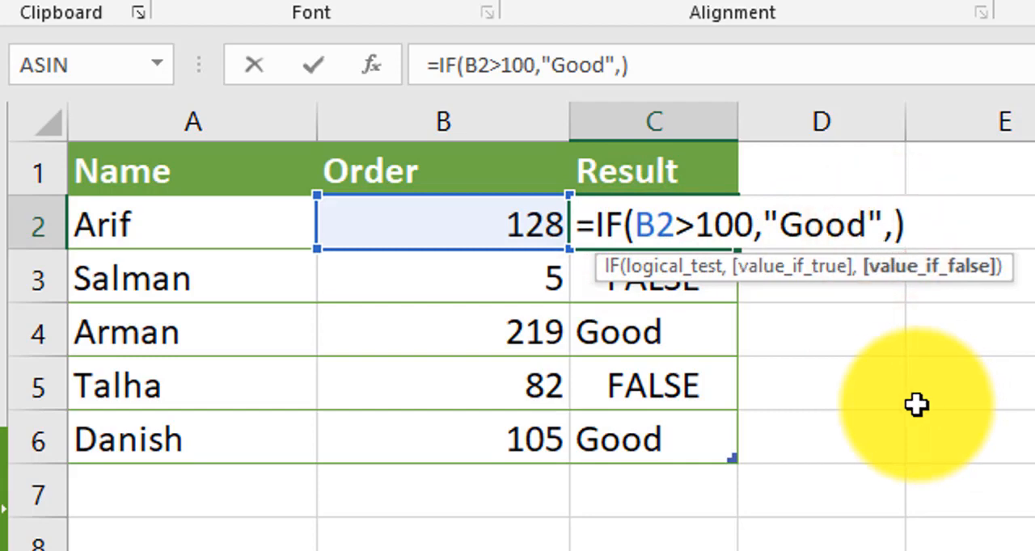
key("Return")
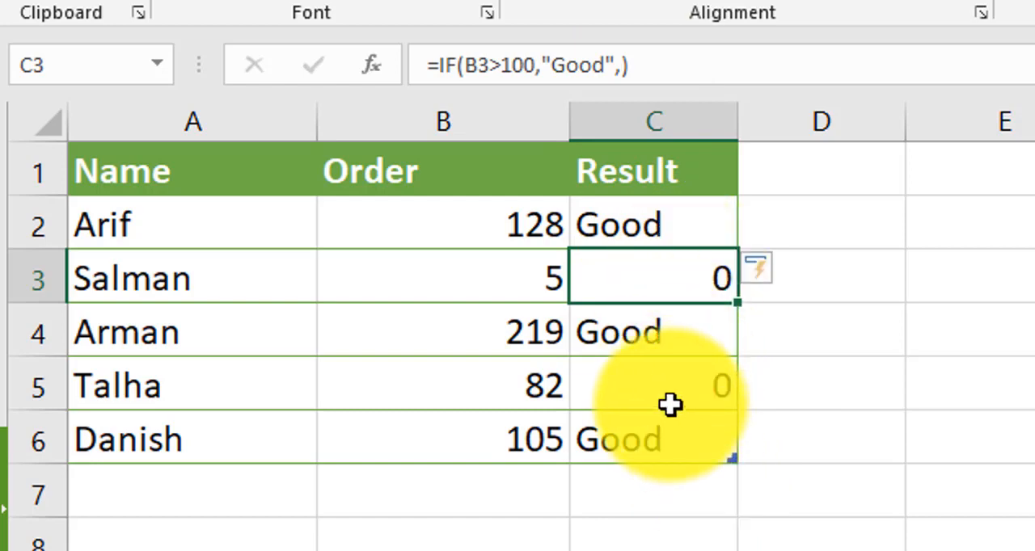
Set the value if false in the C2 formula to an empty text string, giving =IF(B2>100,"Good","")
double_click(669, 225)
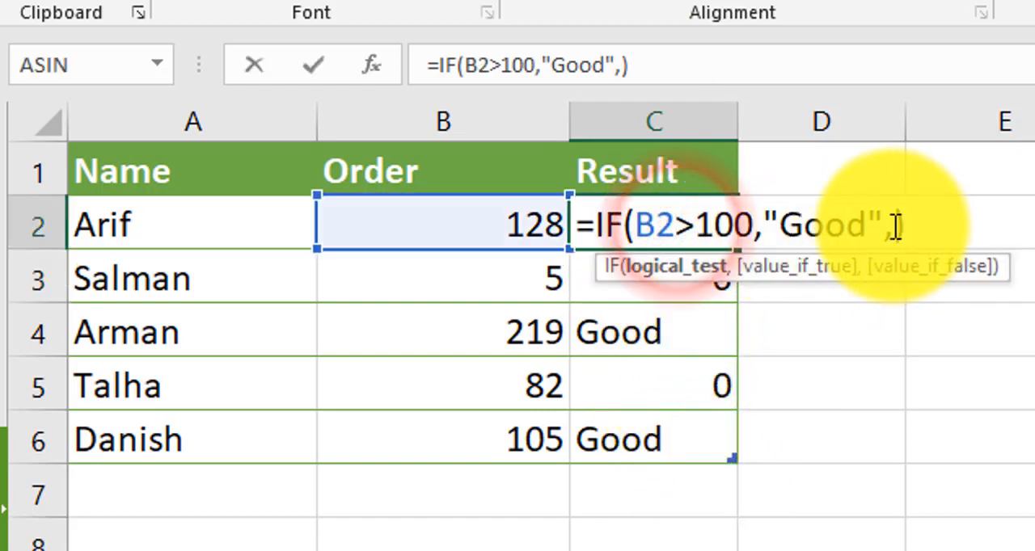
left_click(897, 225)
type("\"\"")
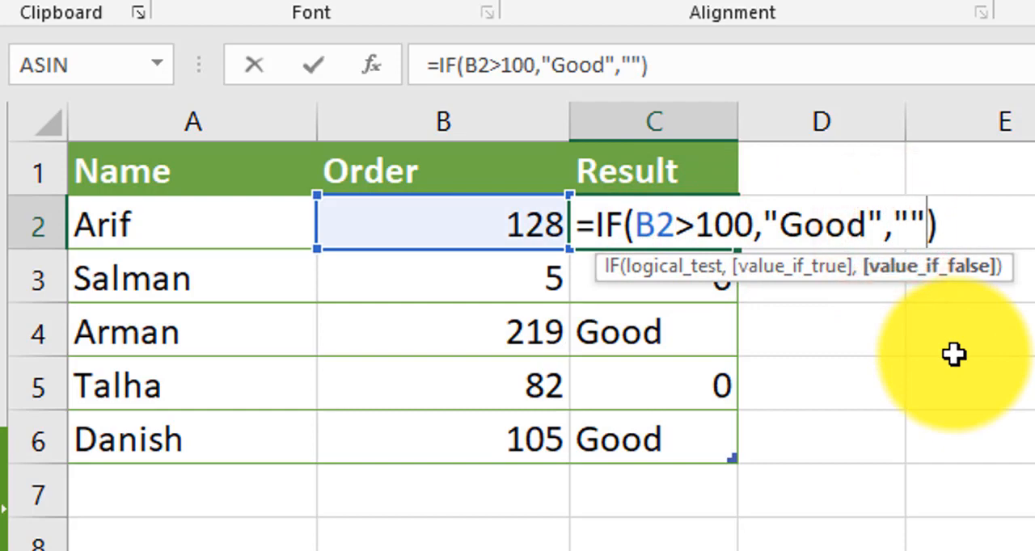
key("Return")
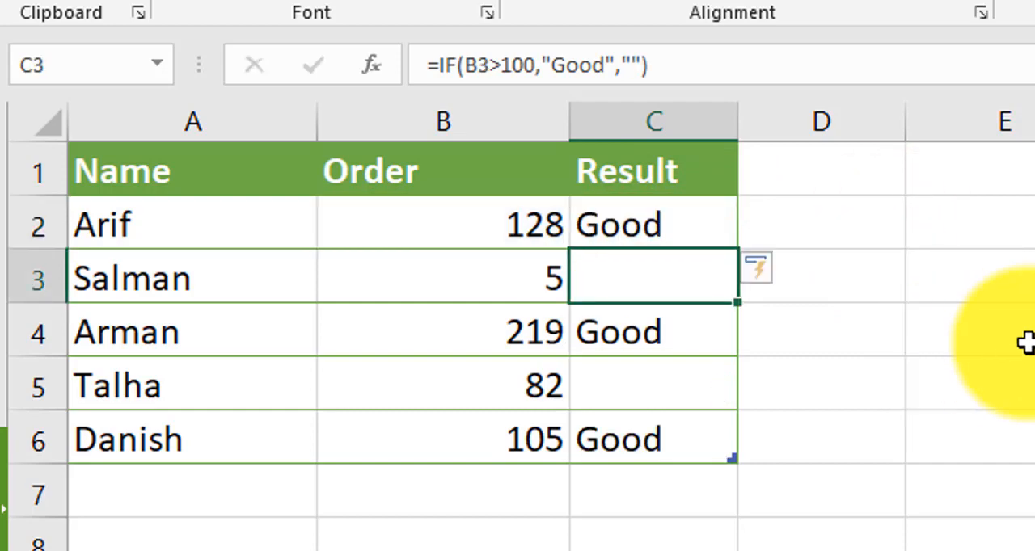
Fill the empty value-if-false text in the C2 formula with Bad, giving =IF(B2>100,"Good","Bad")
left_click(623, 68)
left_click(632, 62)
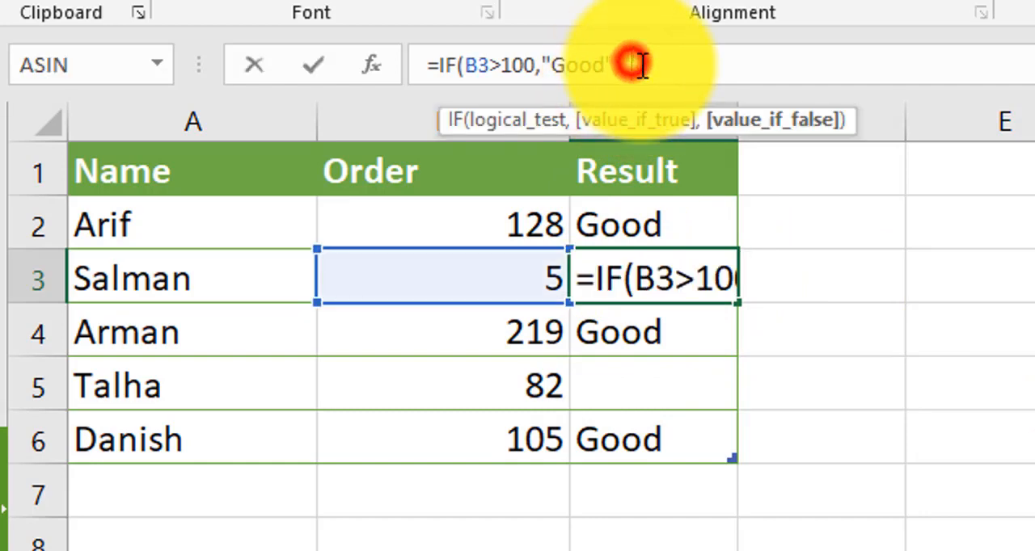
left_click(671, 222)
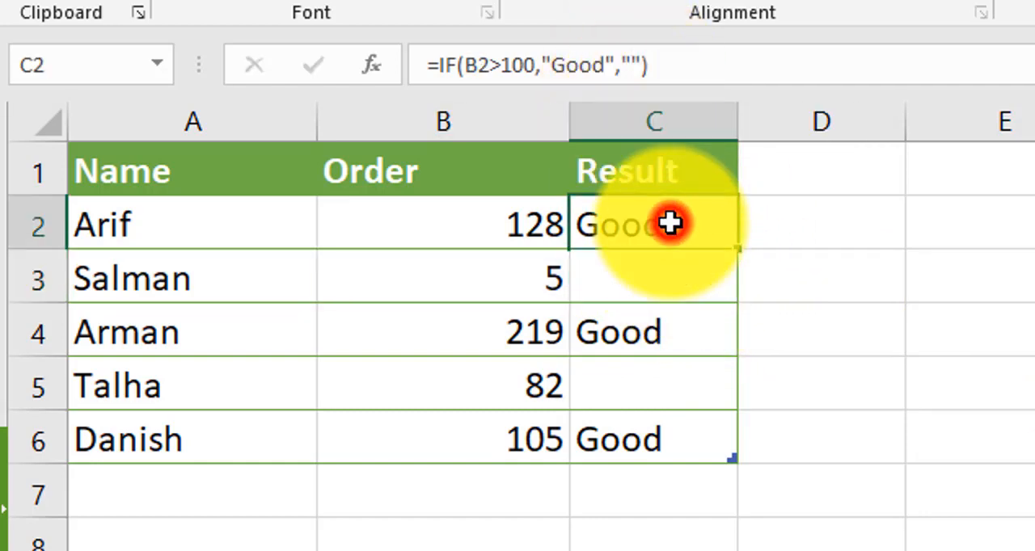
double_click(671, 216)
left_click(910, 223)
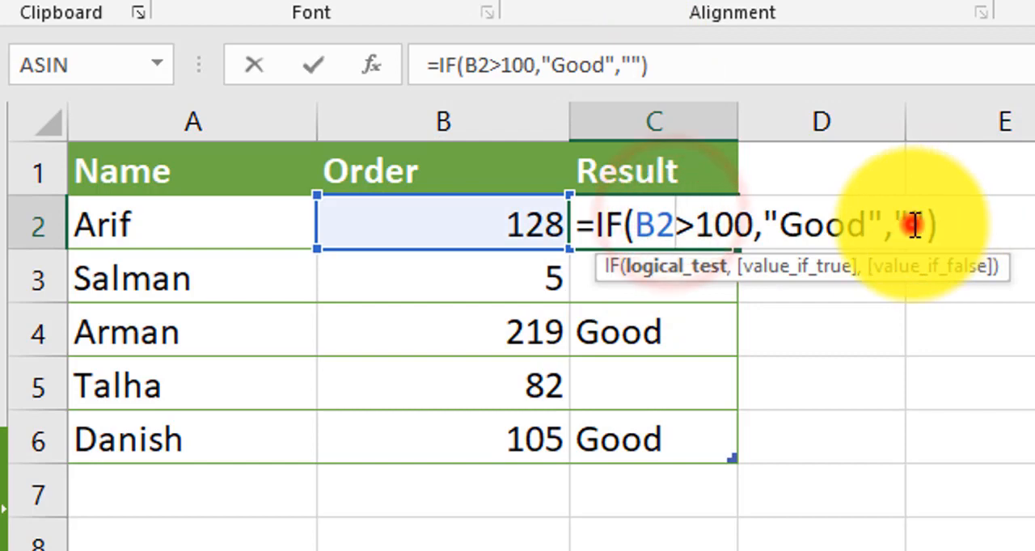
type("Bad")
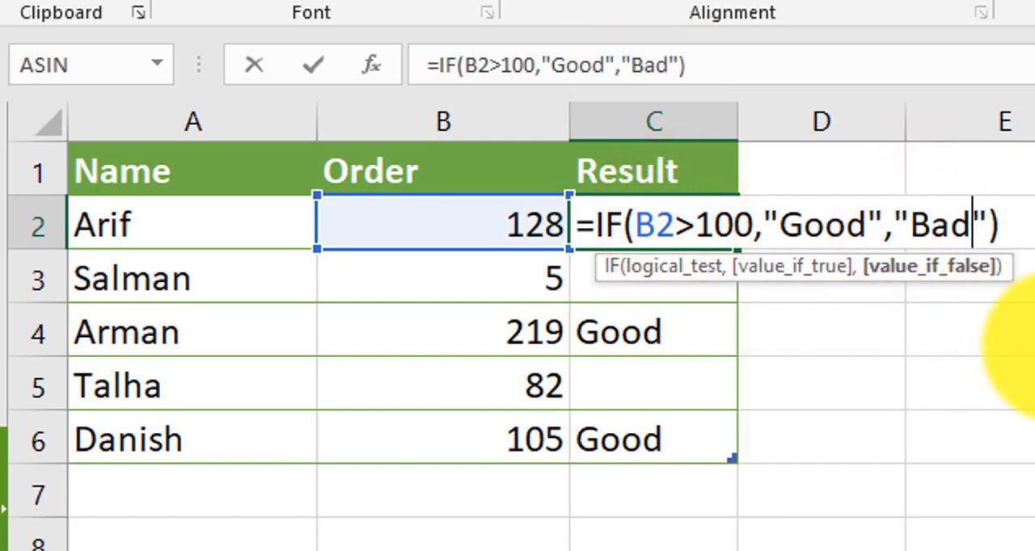
key("Return")
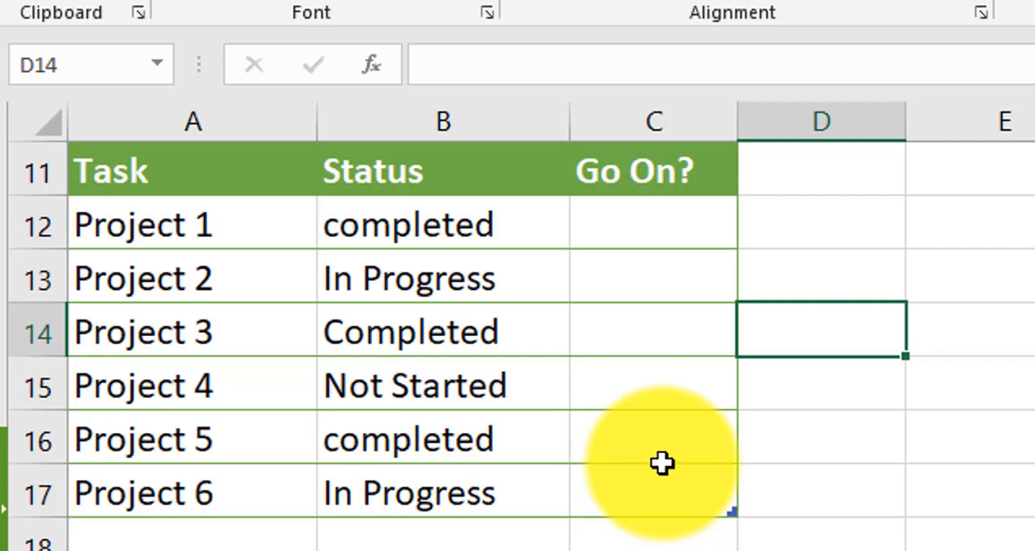
Start an IF formula in C12 under Go On? that tests whether B12 equals "completed"
left_click(677, 225)
type("=if")
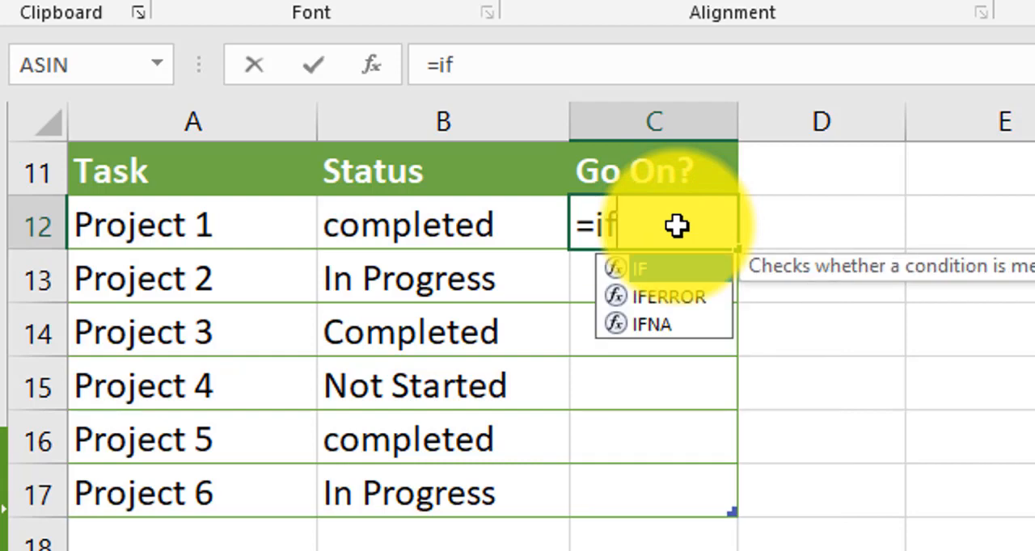
key("Tab")
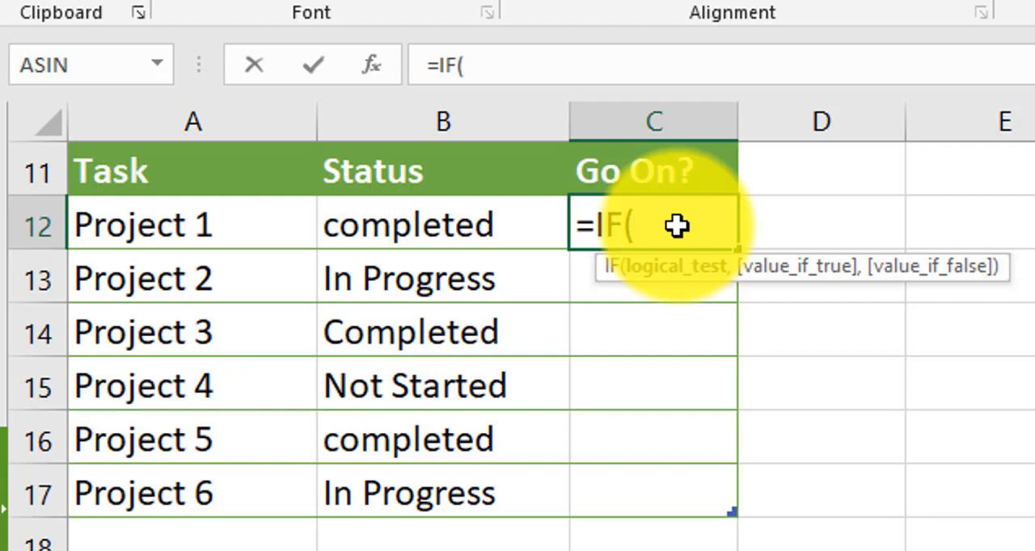
type("B")
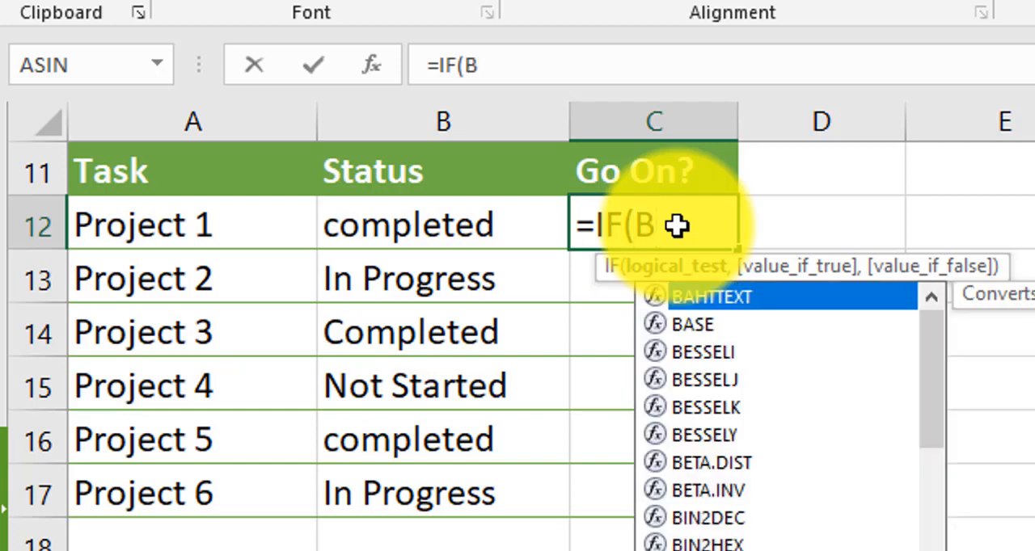
type("12")
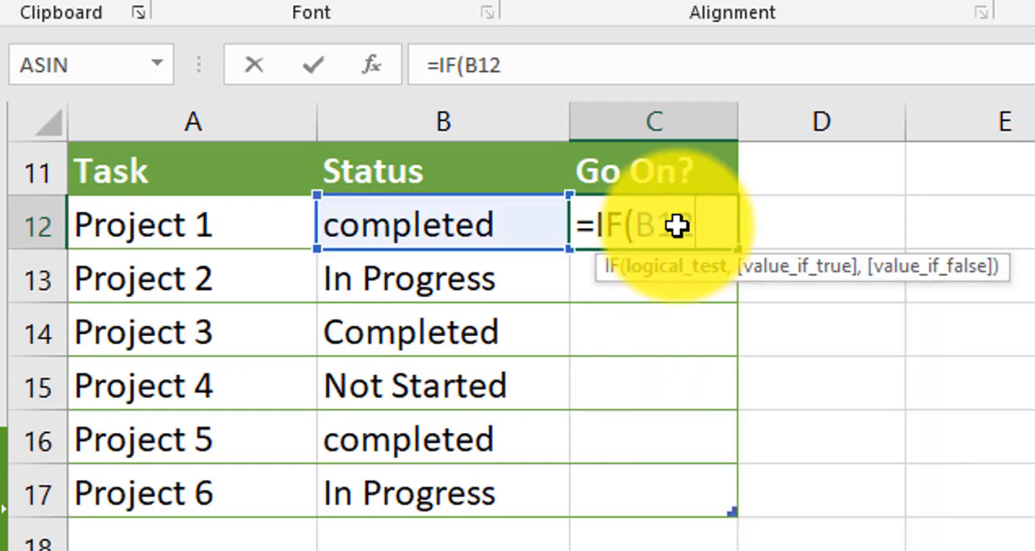
type("=\"\"")
key("Return")
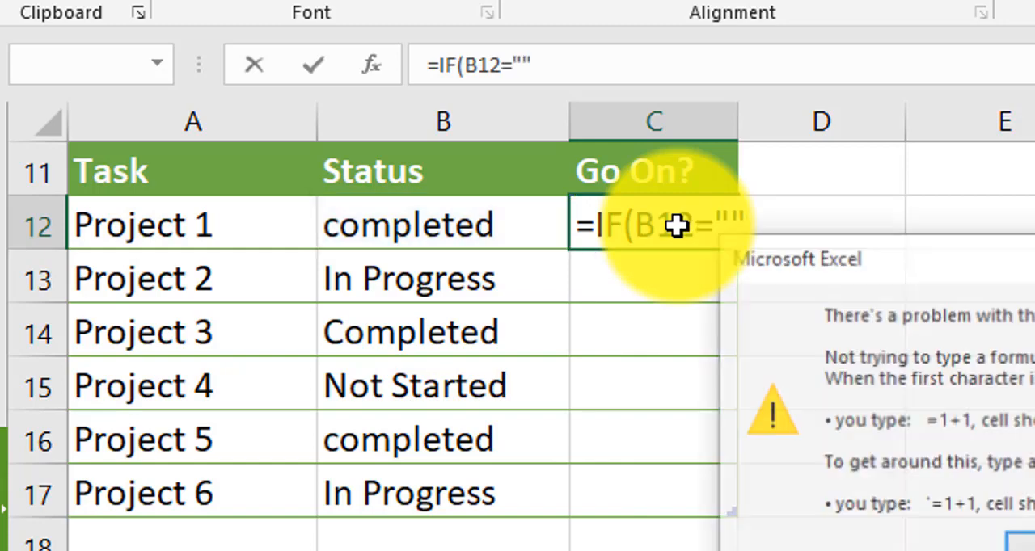
key("Return")
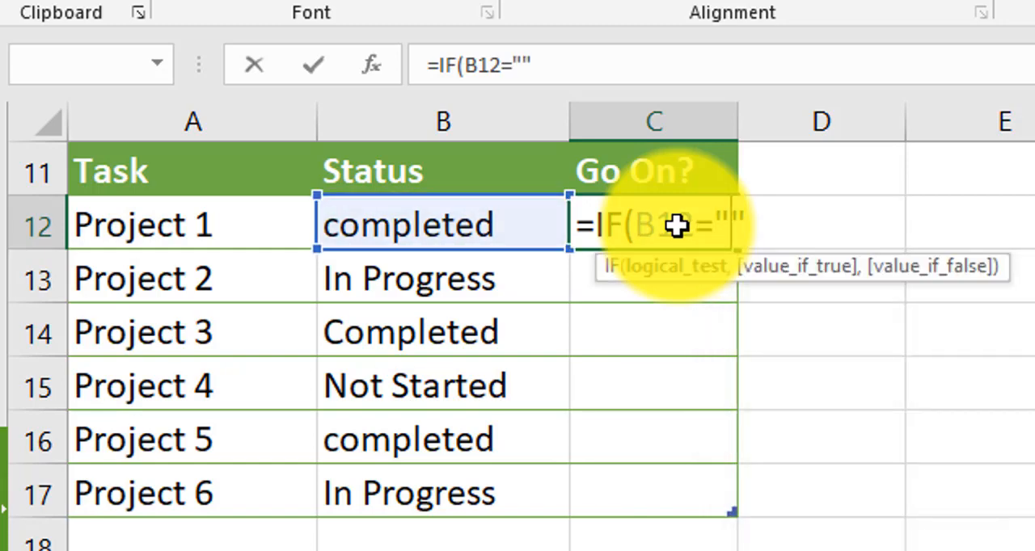
type("completed")
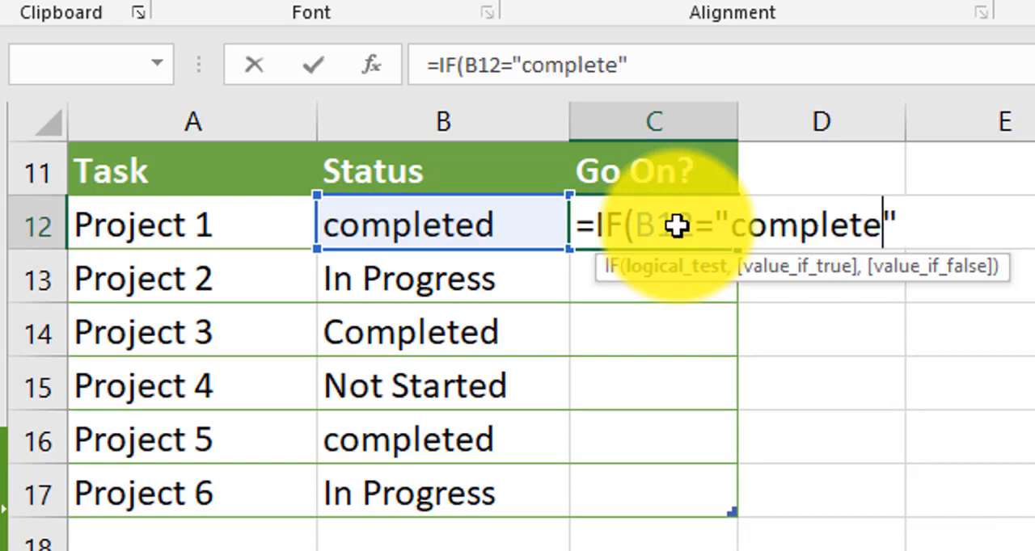
key("Right")
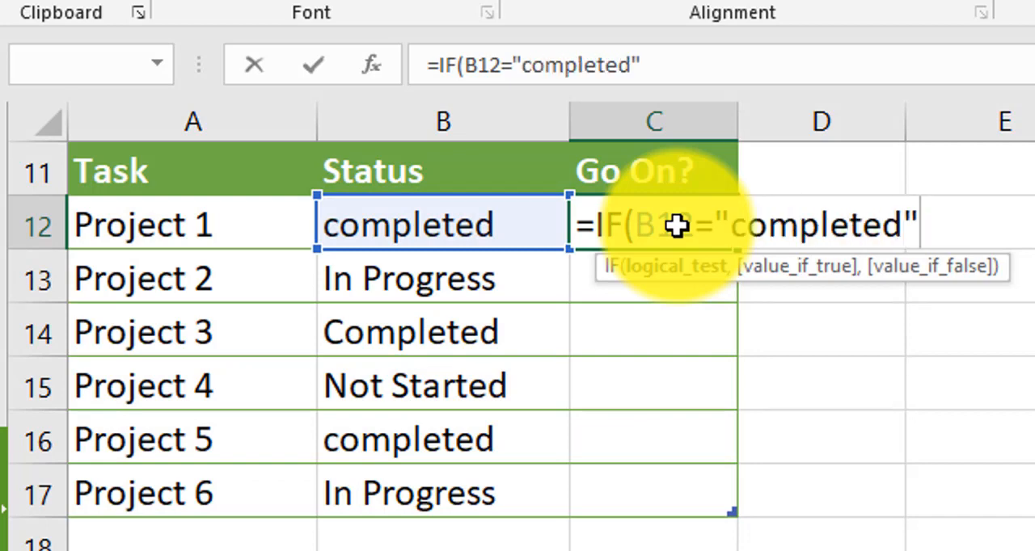
Complete the C12 formula with "No" if true and "Yes" if false, giving =IF(B12="completed","No","Yes")
type(",\"")
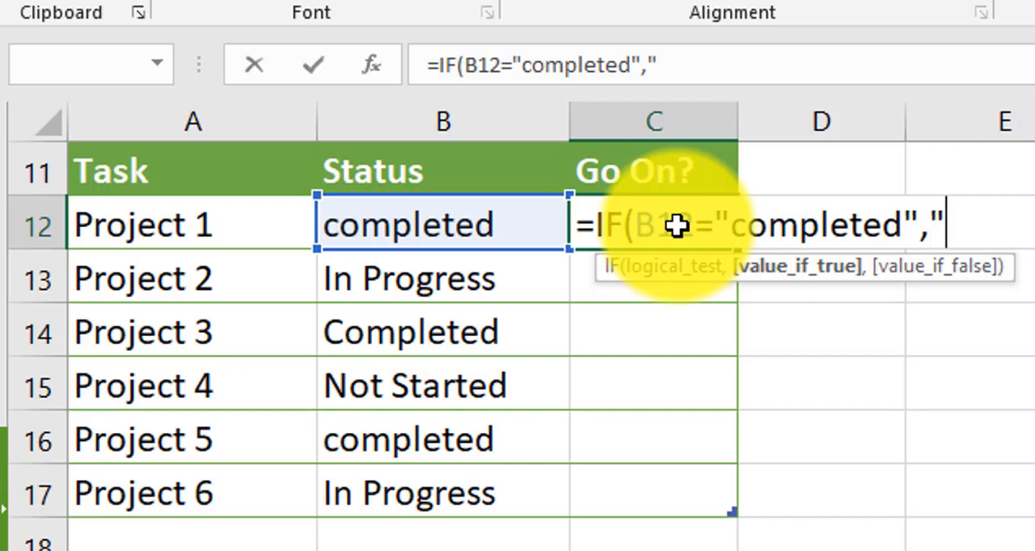
type("No\",")
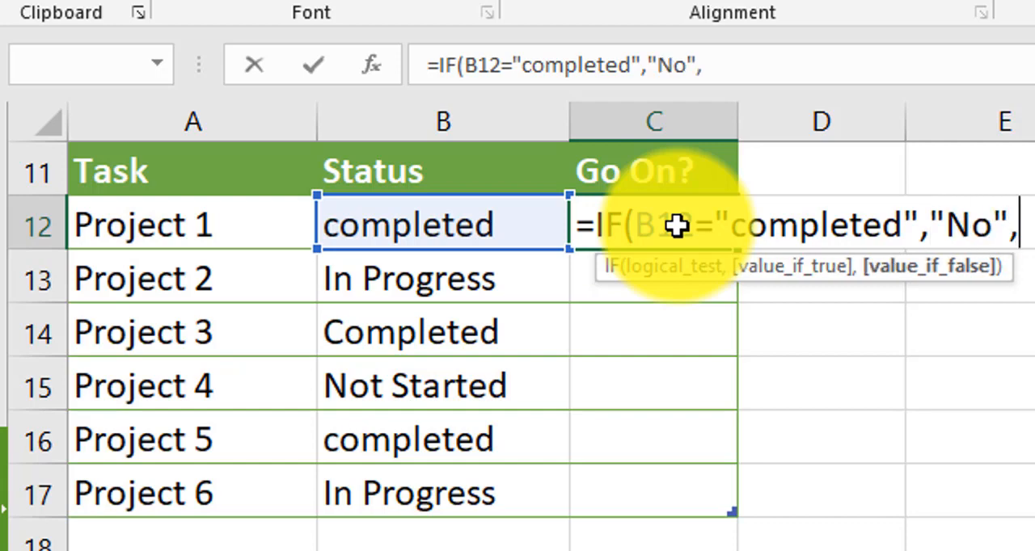
type("Y")
key("BackSpace")
type("\"y")
key("BackSpace")
type("Yes\"")
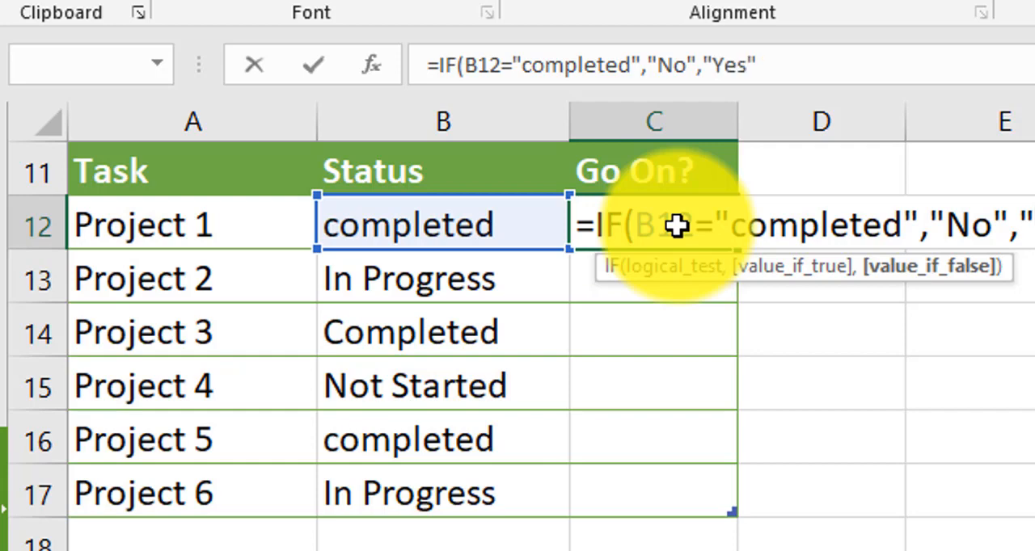
type(")")
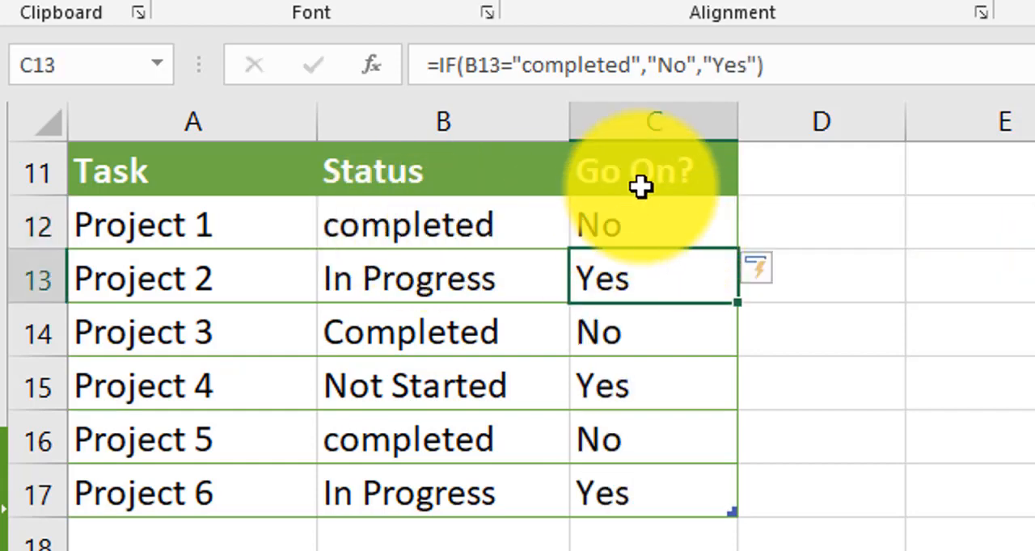
Compare the Go On? results with the project statuses, including the entries with differently capitalized "completed"
left_click(655, 230)
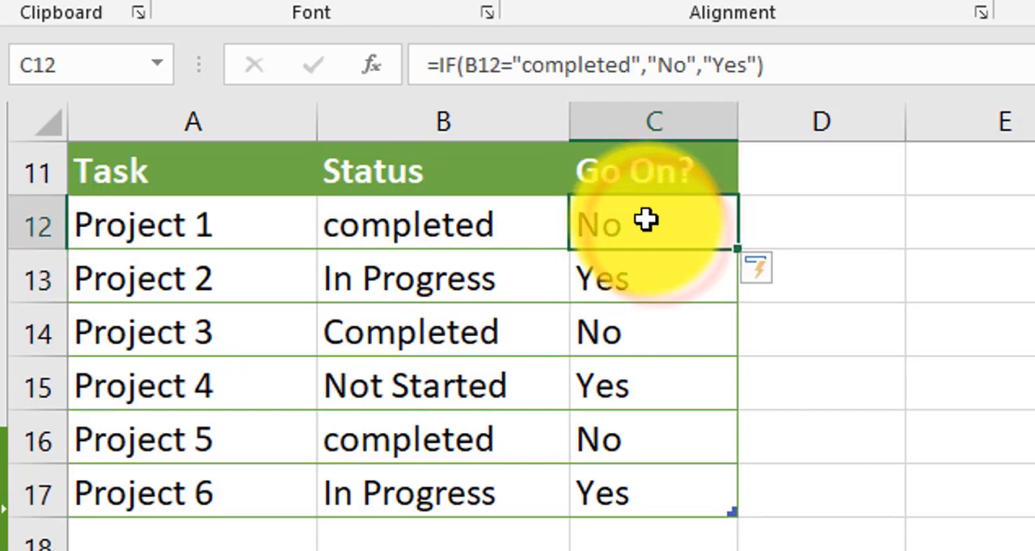
left_click(388, 287)
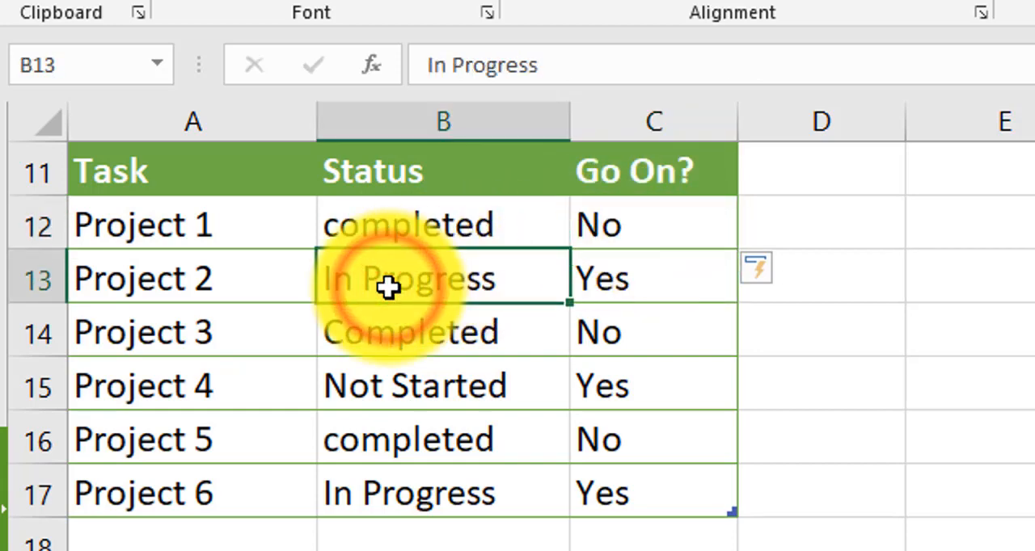
left_click(672, 284)
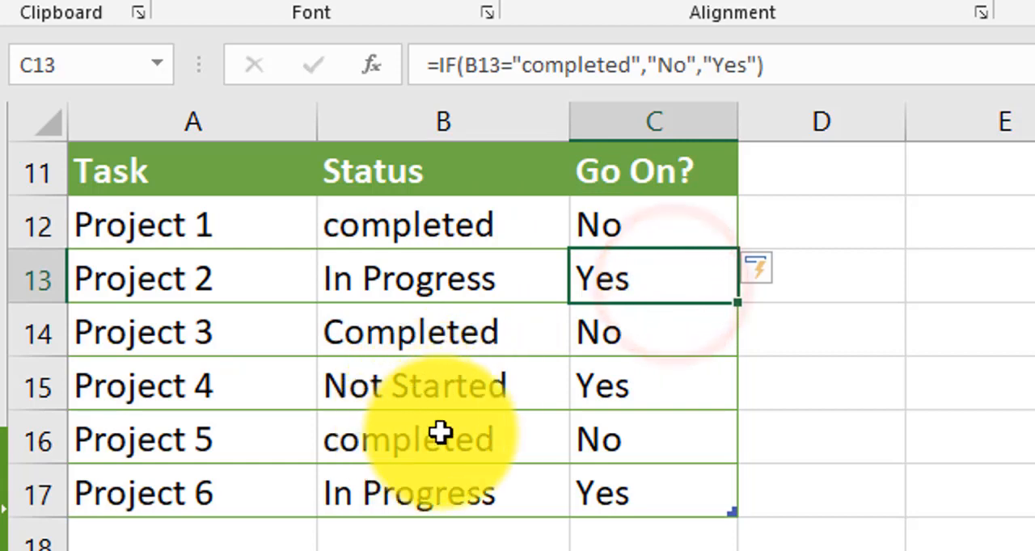
left_click(384, 401)
left_click(643, 386)
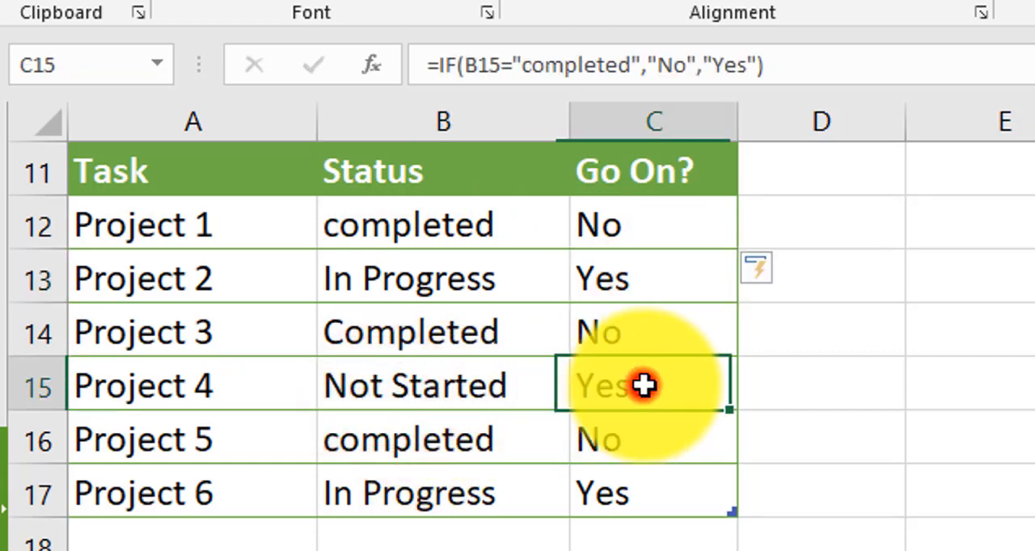
left_click(506, 386)
left_click(650, 372)
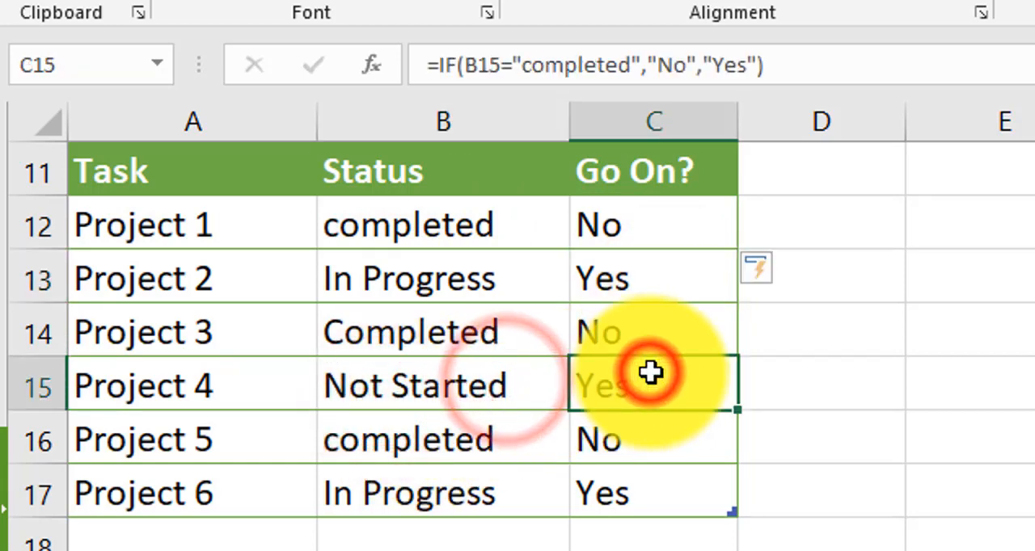
left_click(654, 495)
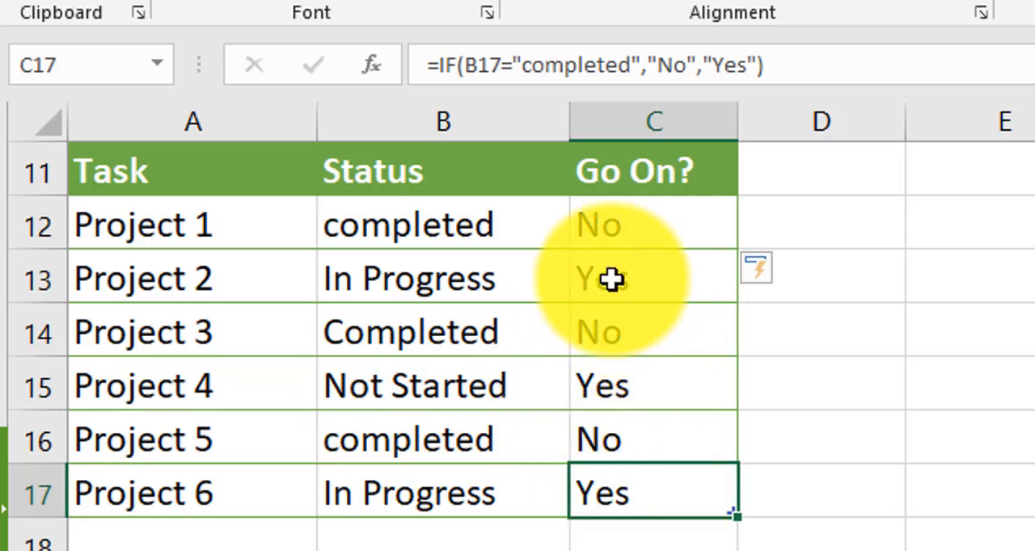
left_click(636, 236)
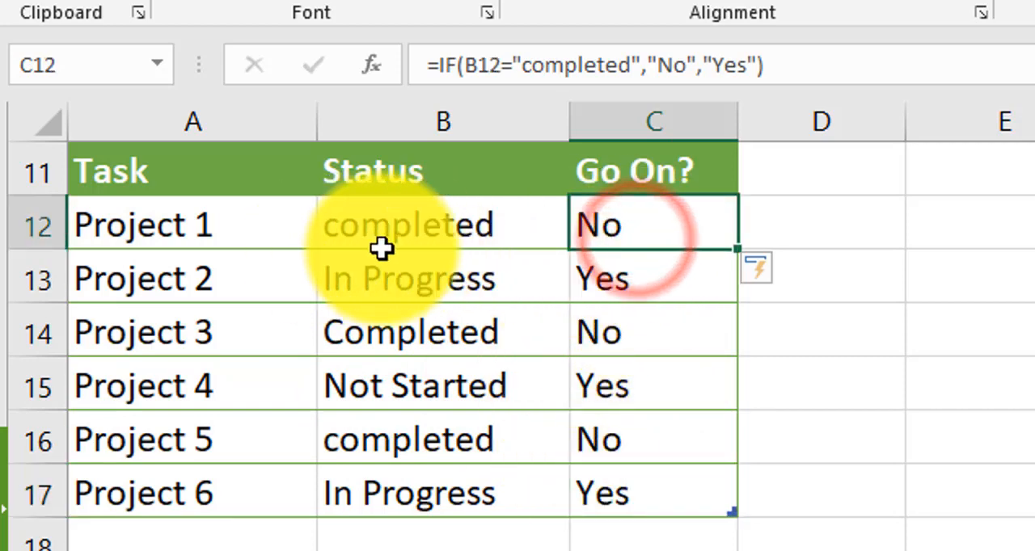
left_click(340, 233)
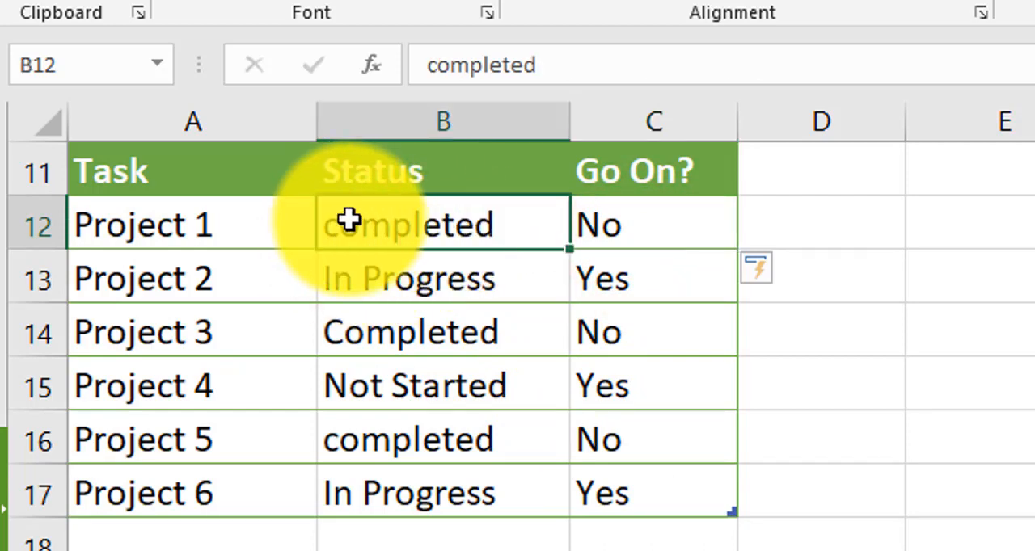
left_click(347, 338)
left_click(334, 451)
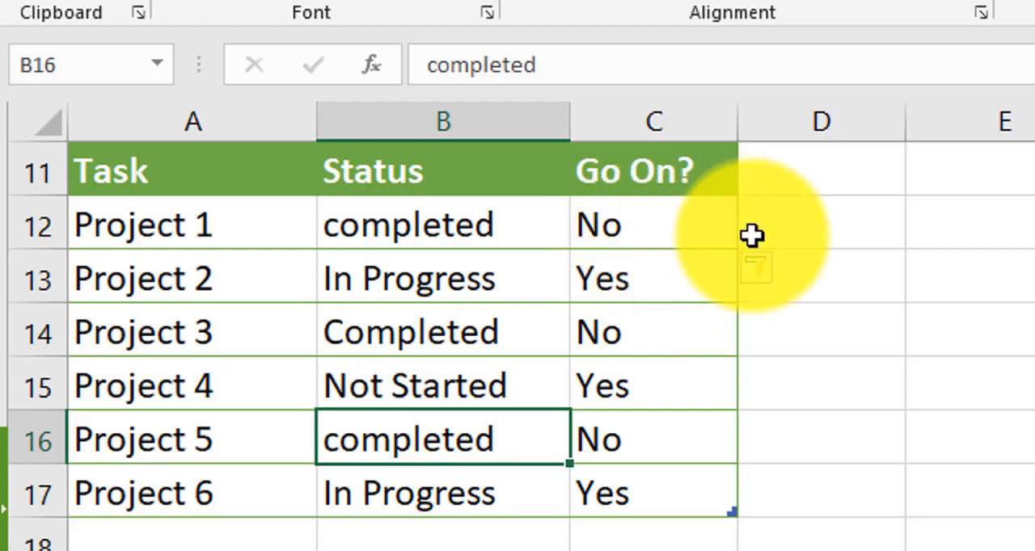
Make the C12 test case-sensitive with the EXACT function, giving =IF(EXACT(B12,"completed"),"No","Yes")
double_click(651, 198)
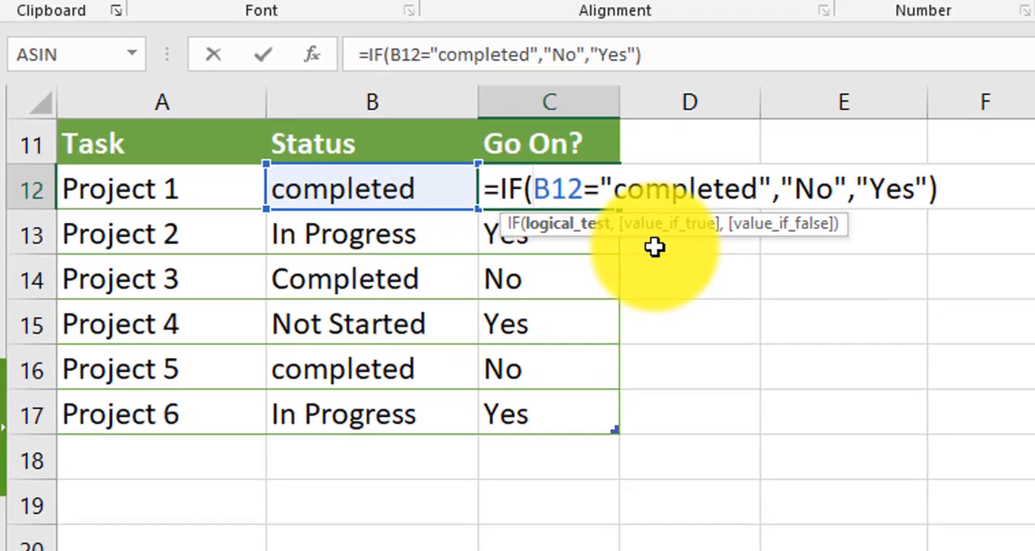
type("exact")
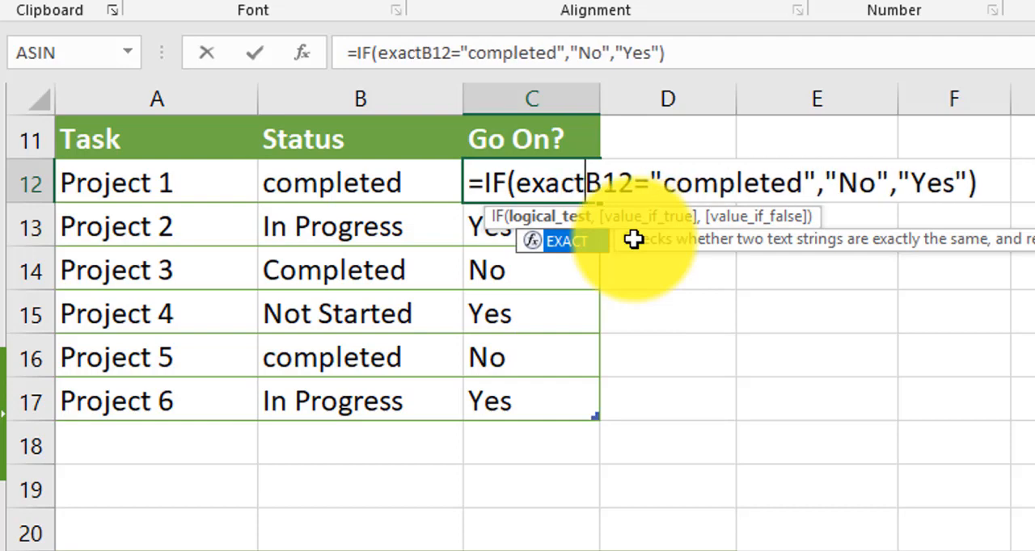
key("Tab")
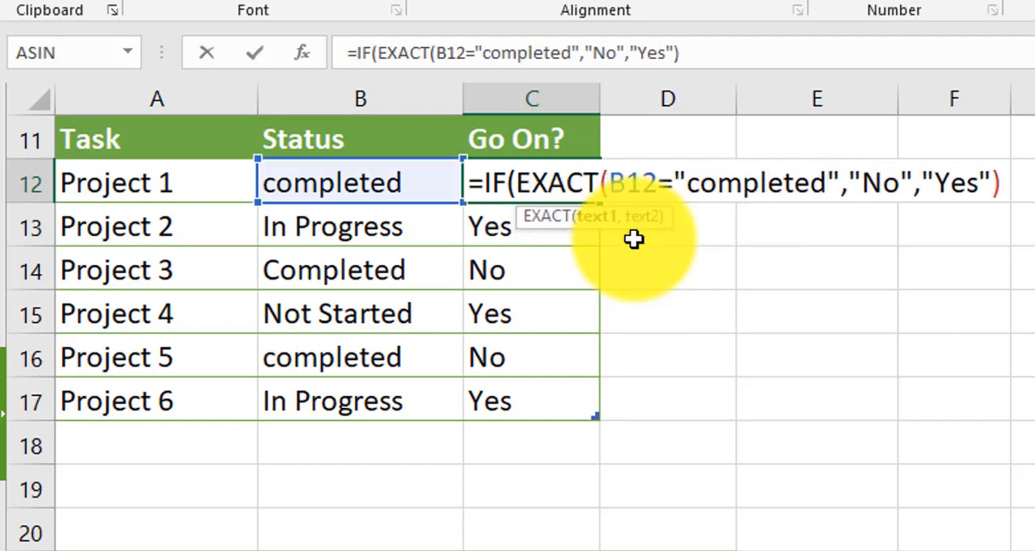
type(")")
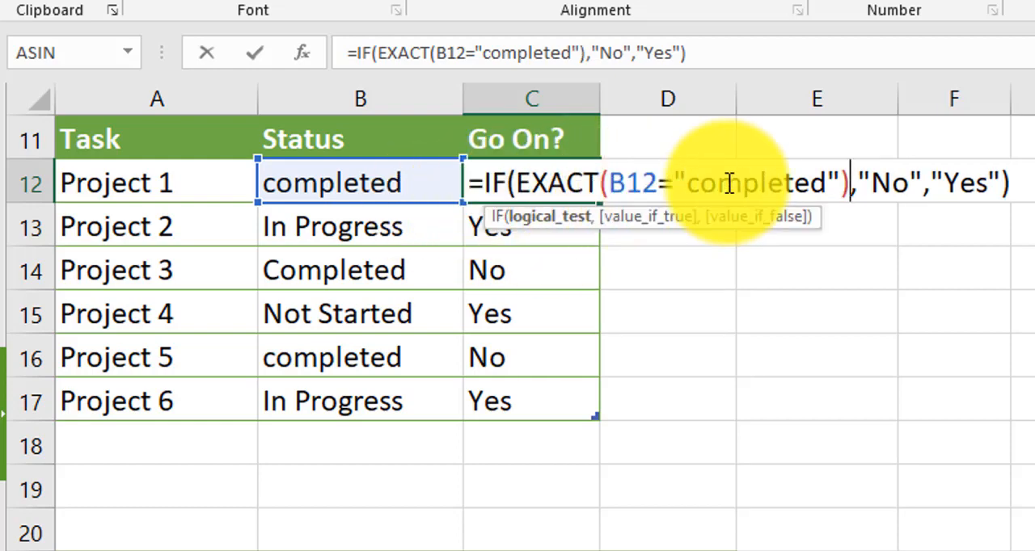
left_click(682, 187)
left_click(675, 181)
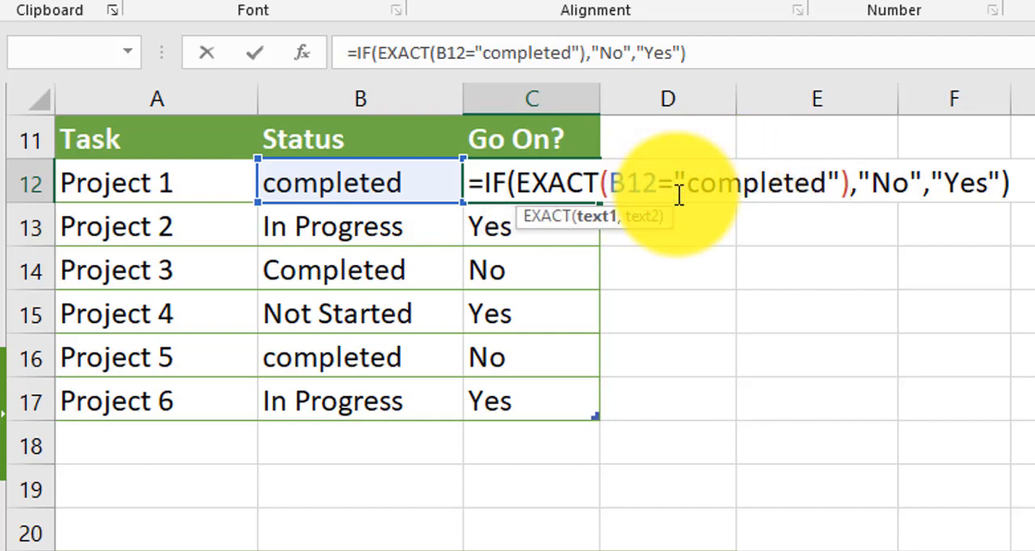
key("BackSpace")
type(",")
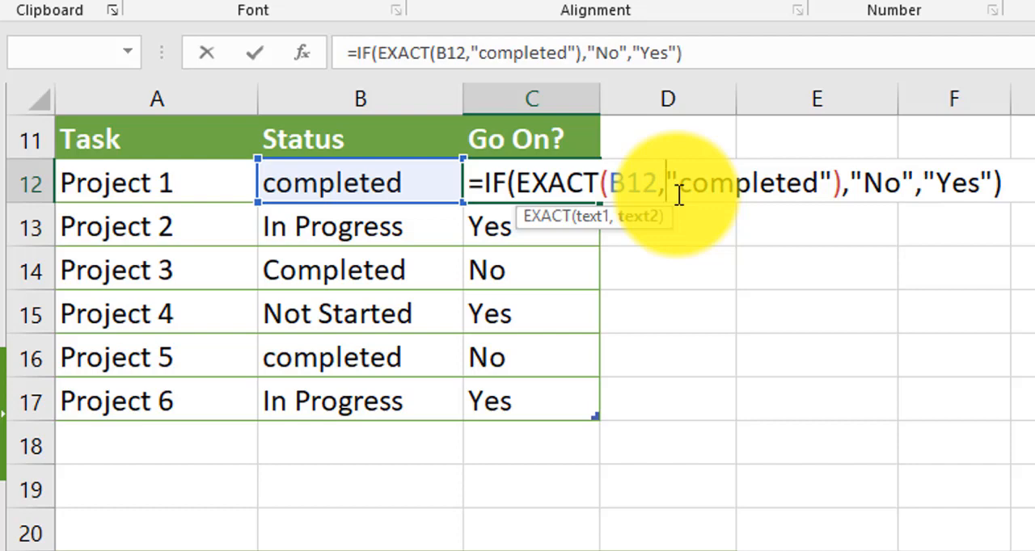
key("Return")
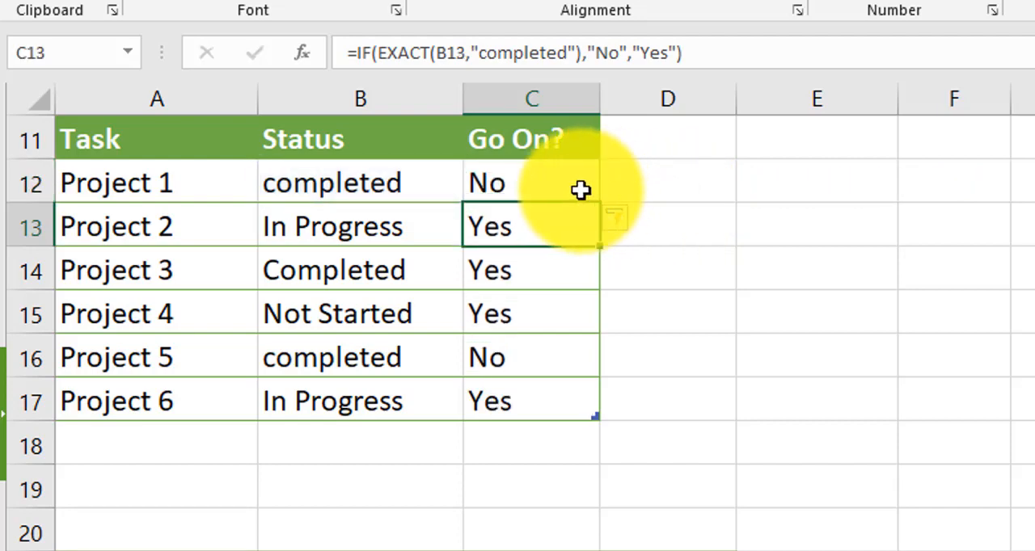
Check the case-sensitive Go On? results for Project 3 and Project 5 against their statuses
left_click(354, 272)
left_click(497, 278)
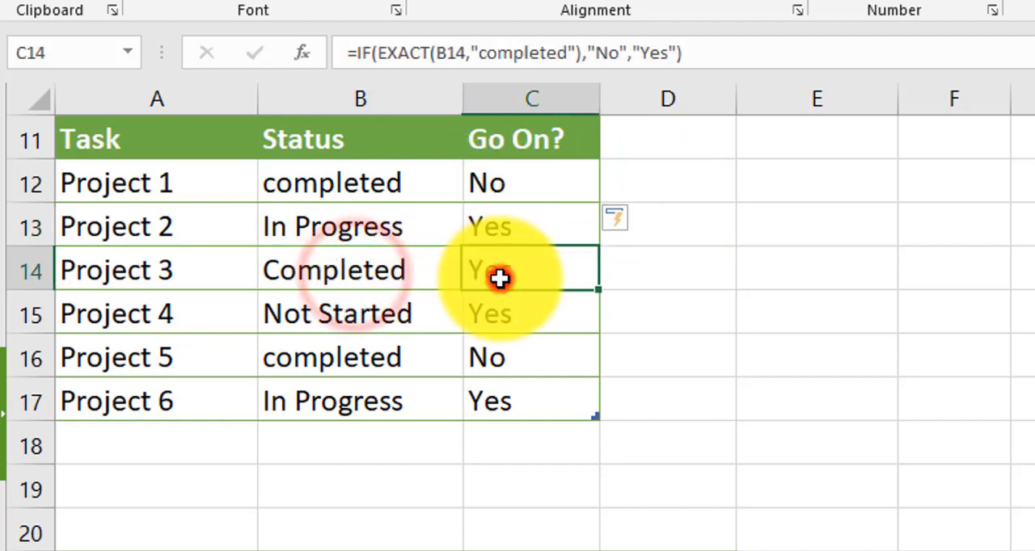
left_click(291, 366)
left_click(480, 358)
left_click(332, 272)
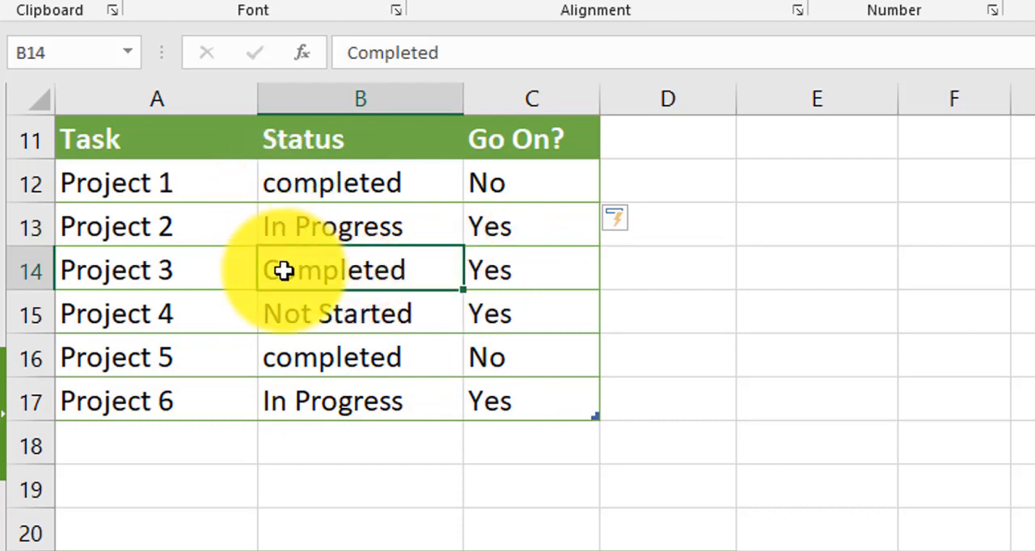
Capitalize the statuses of Project 1 in B12 and Project 5 in B16 as Completed
left_click(272, 181)
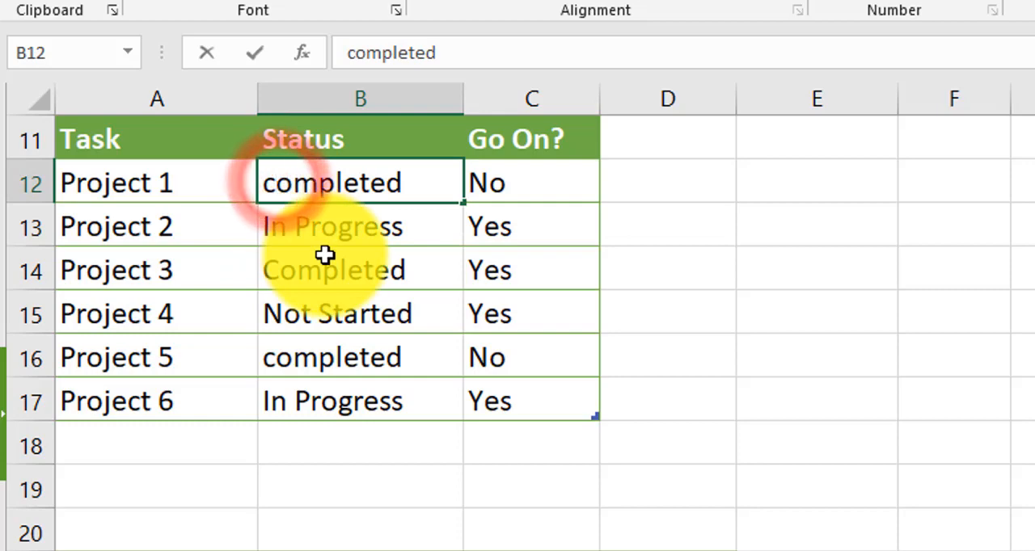
key("Delete")
type("C")
key("Return")
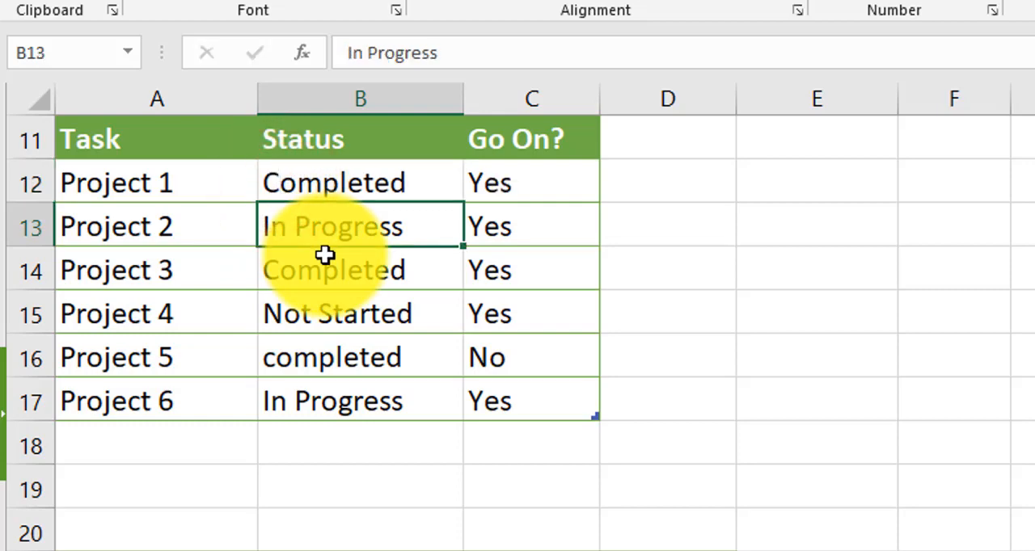
key("Down")
key("Down")
key("Down")
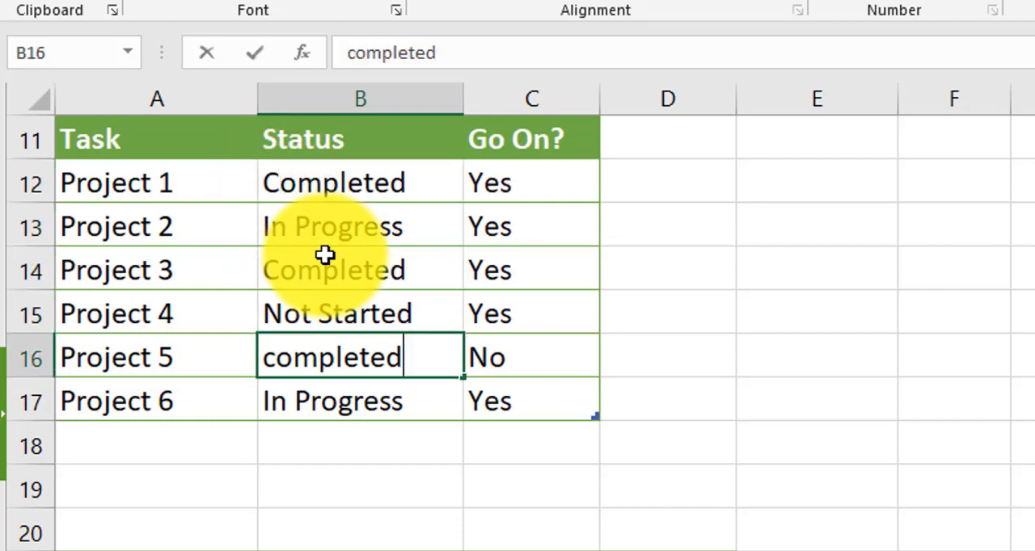
type("C")
key("Return")
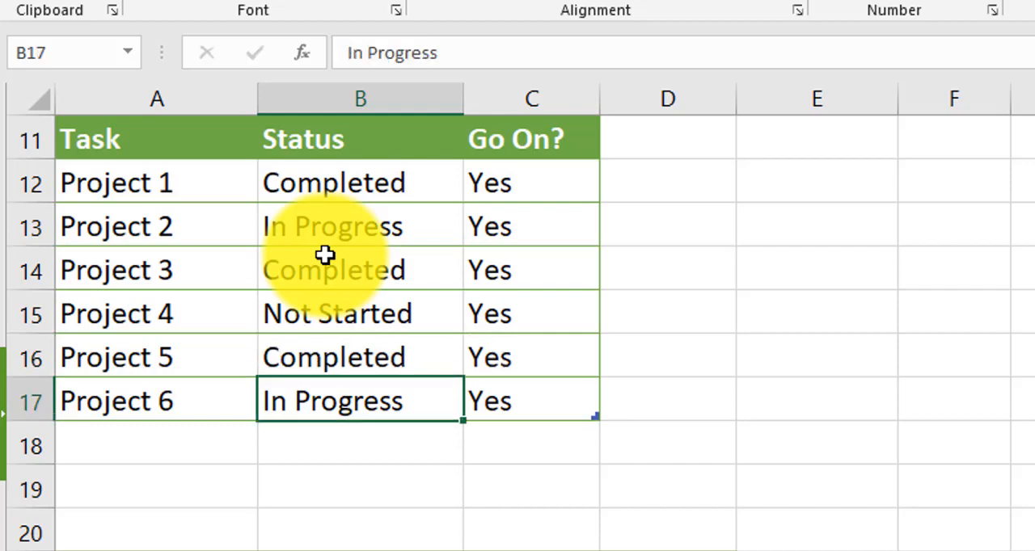
Capitalize the comparison text in the C12 formula, giving =IF(EXACT(B12,"Completed"),"No","Yes")
double_click(497, 198)
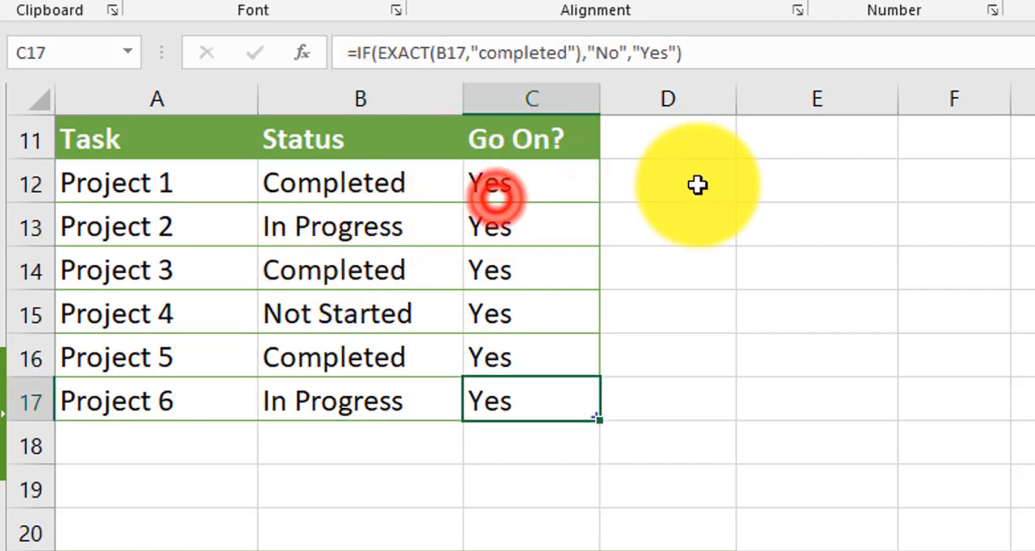
double_click(541, 181)
left_click(694, 186)
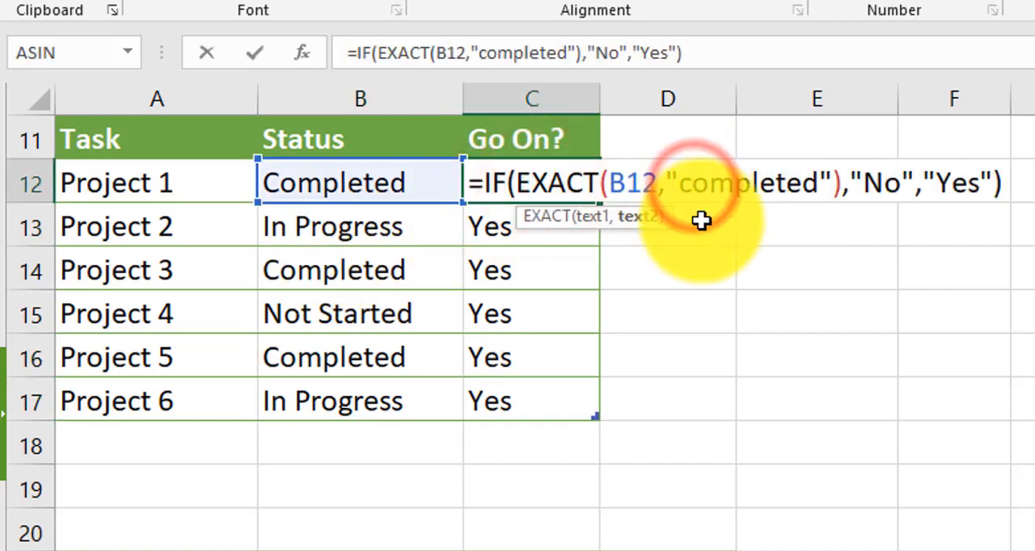
key("shift+Left")
type("C")
key("Return")
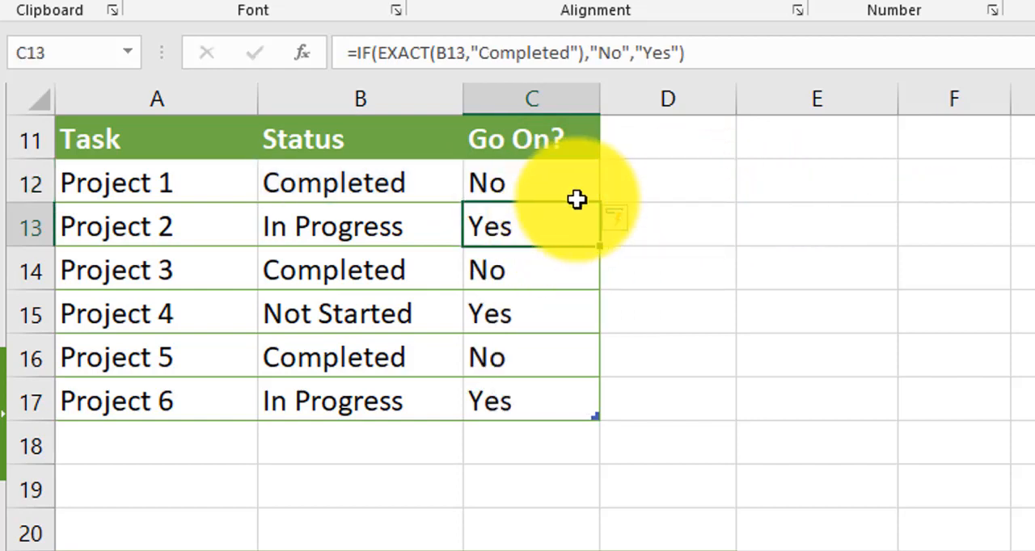
left_click(554, 185)
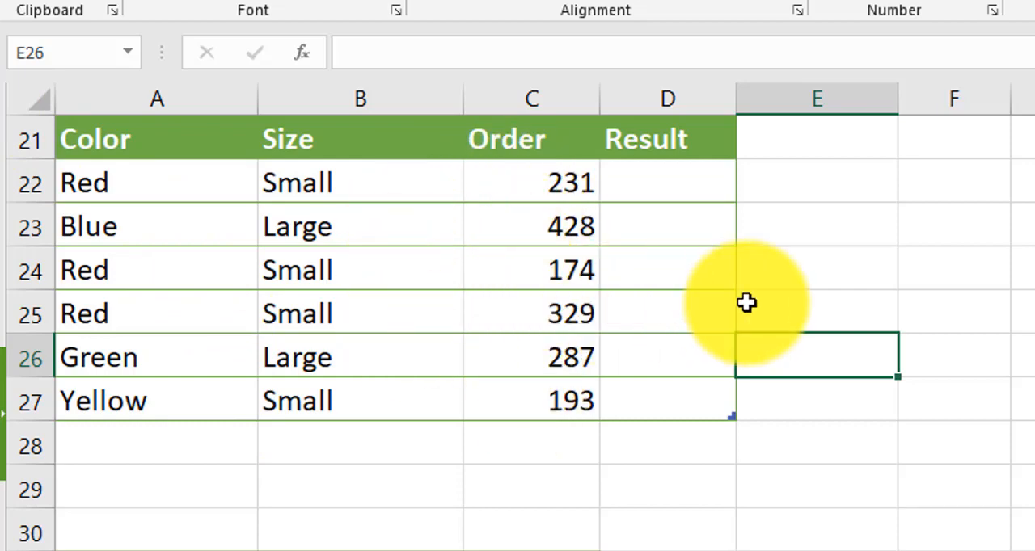
Begin an IF formula in D22 with a nested AND function as its logical test
left_click(657, 205)
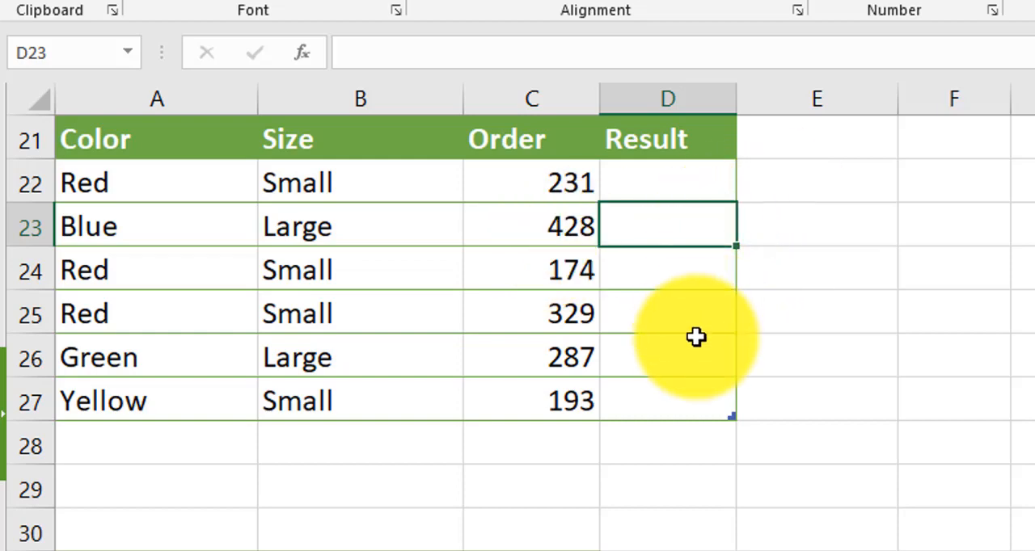
left_click(670, 191)
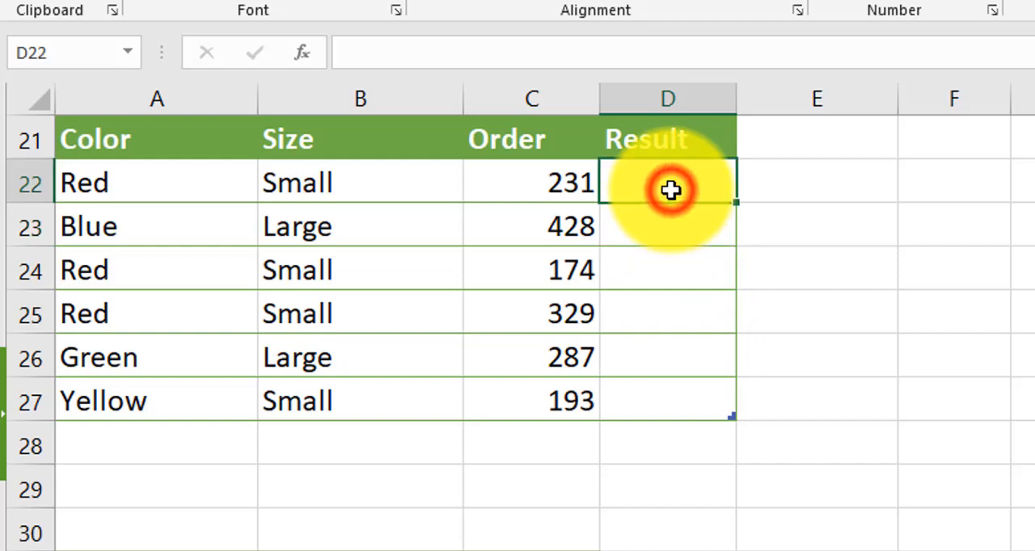
type("=IF(")
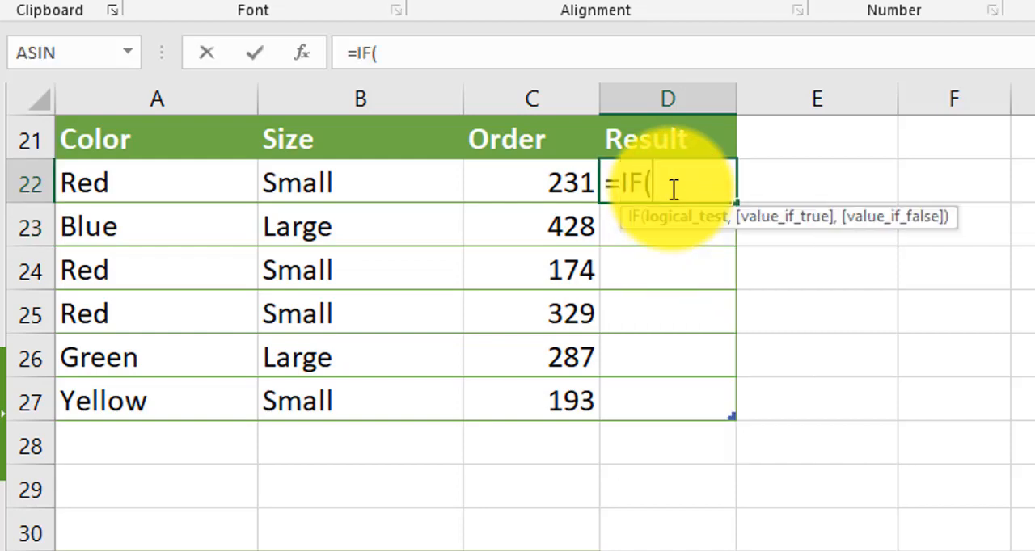
type("and")
key("Tab")
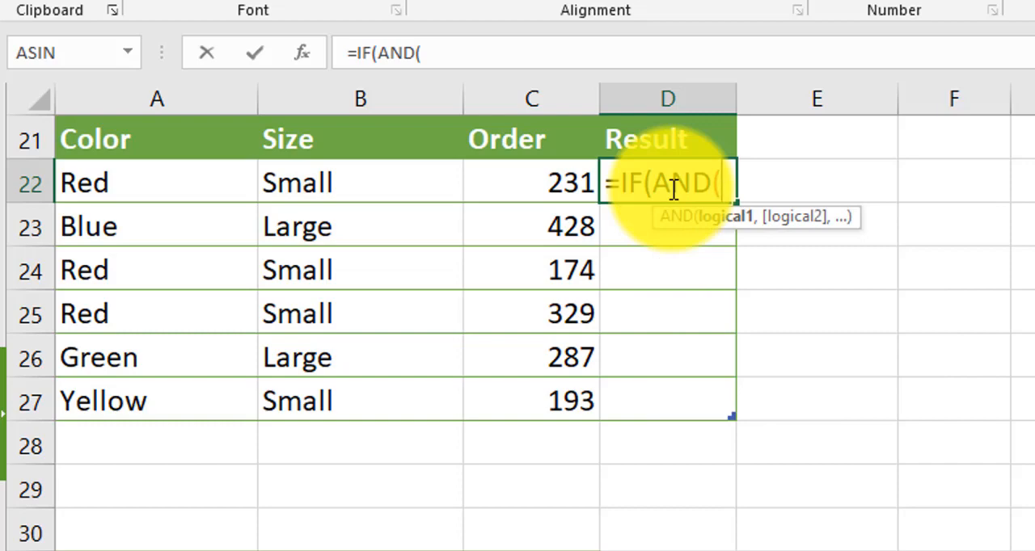
Enter the AND conditions A22="Red", B22="Small" and C22>200 in the D22 formula and close the AND function
type("A")
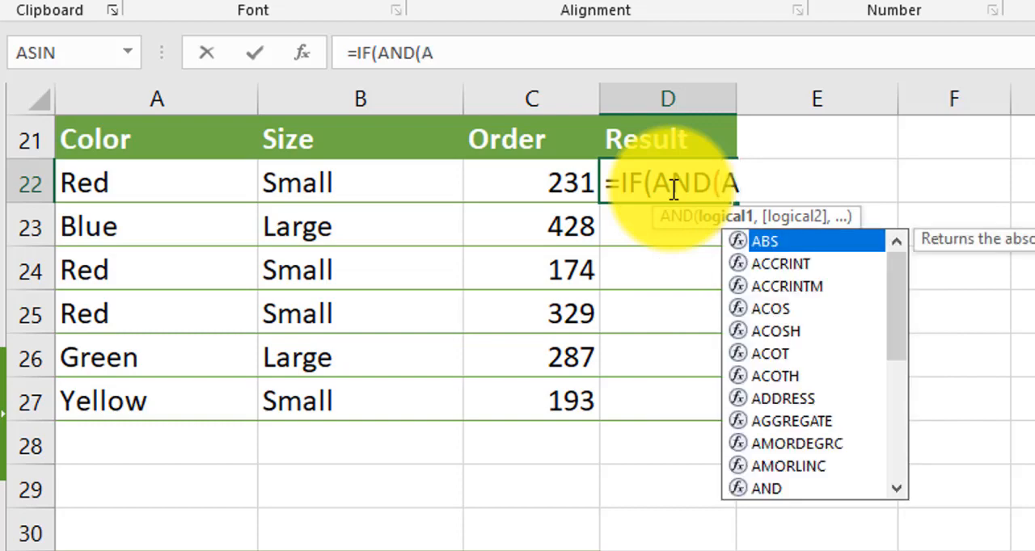
type("22=\"Red")
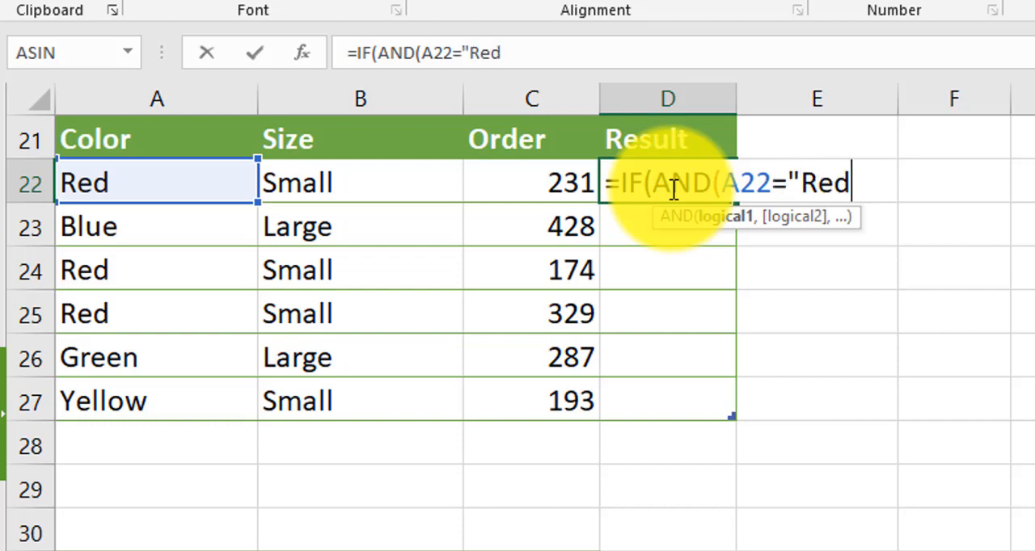
type("\",B")
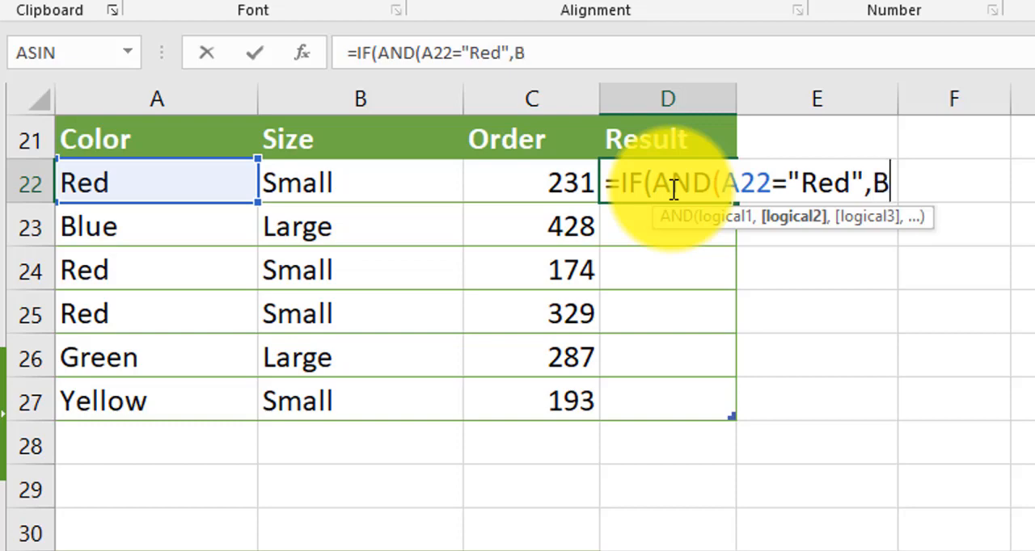
type("22=\"")
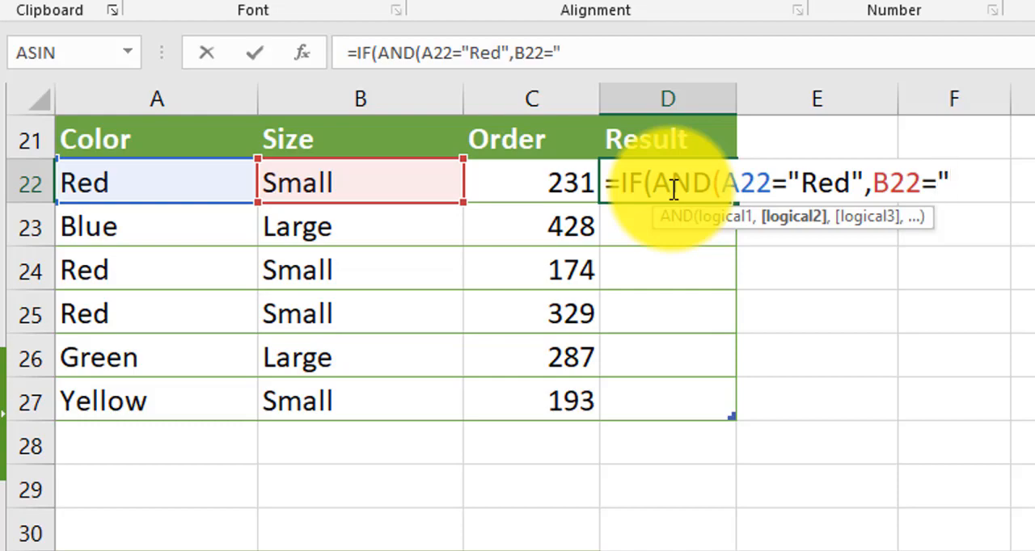
type("Small\"")
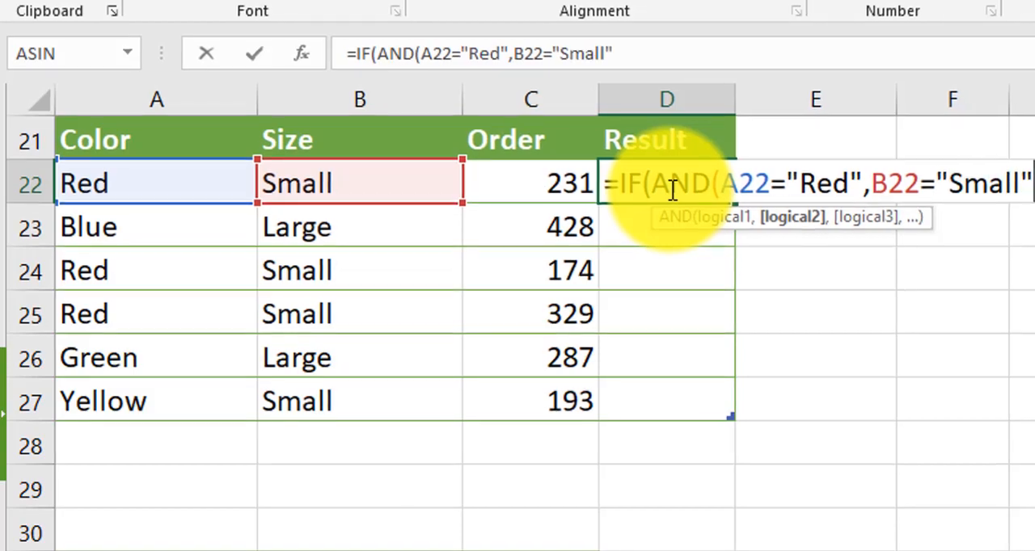
type(",C")
type("22")
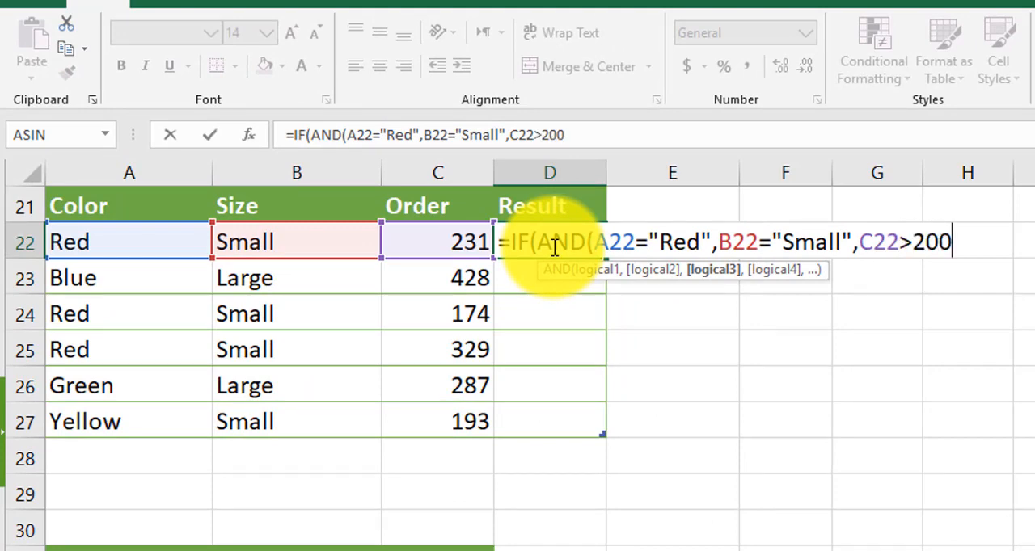
type(">200)")
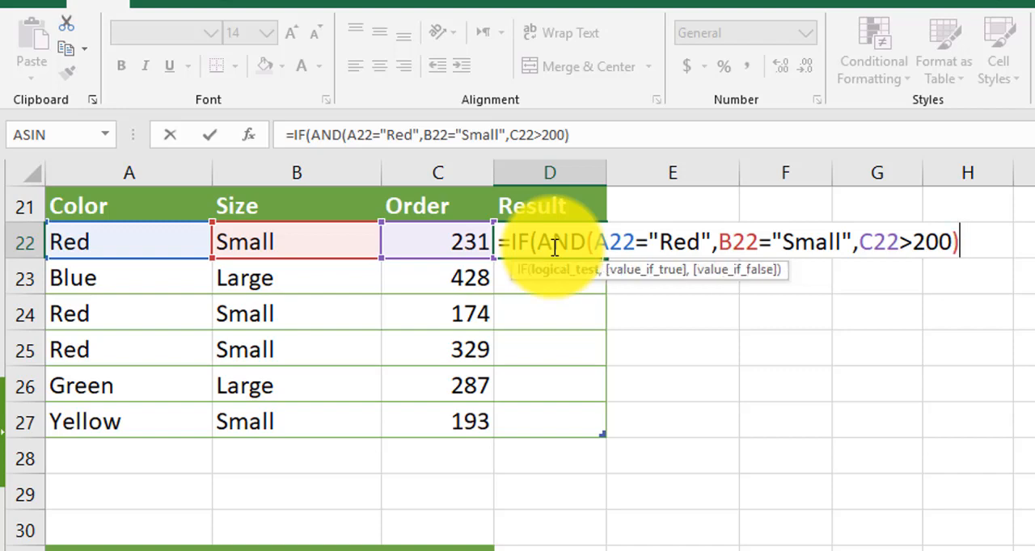
type(",Y")
Complete the D22 formula with "Yes" if true and "No" if false, giving =IF(AND(A22="Red",B22="Small",C22>200),"Yes","No")
key("BackSpace")
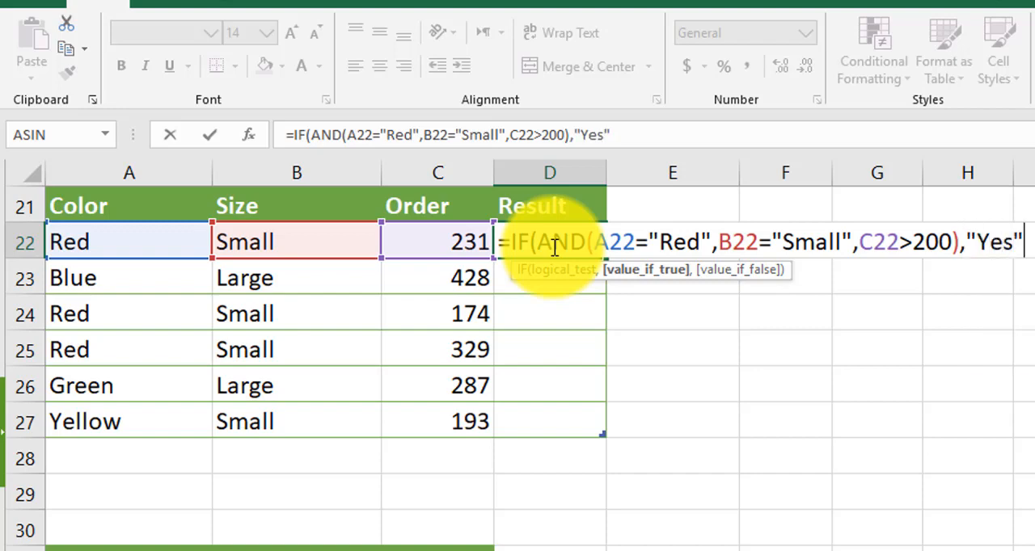
type("\"Yes\",\"No")
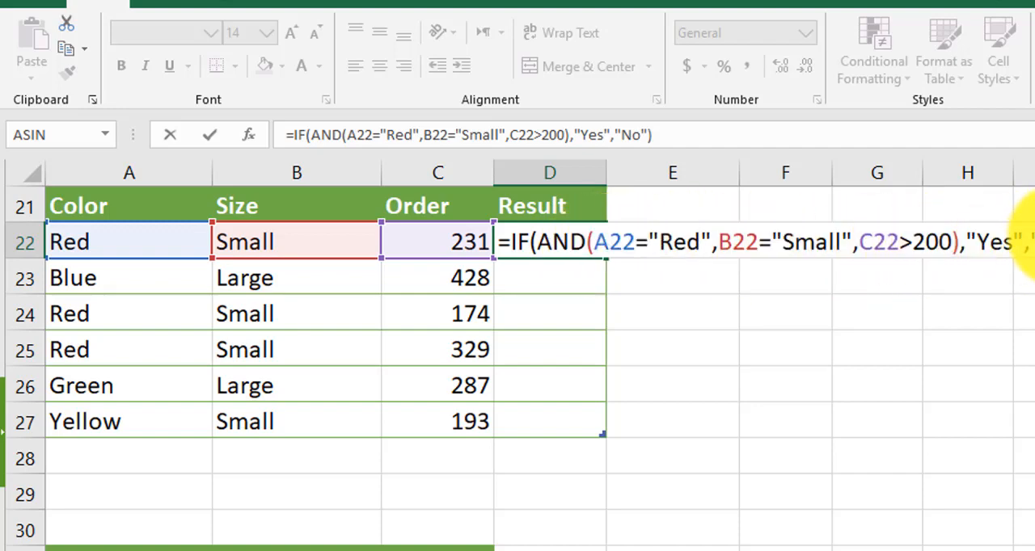
key("Return")
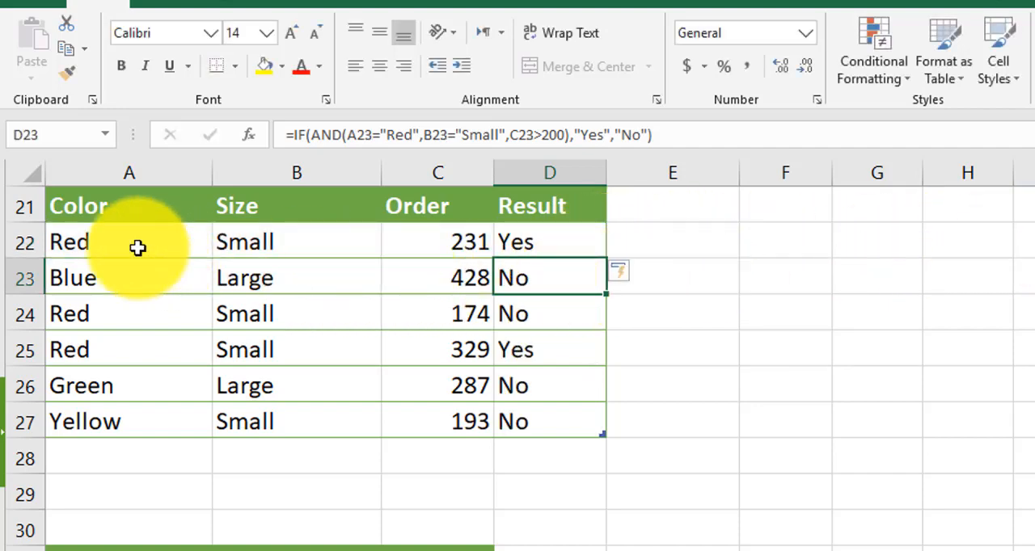
Check the AND results in rows 22 to 27 against each row's color, size and order values
left_click_drag(109, 243, 465, 242)
left_click_drag(161, 350, 477, 344)
left_click(555, 346)
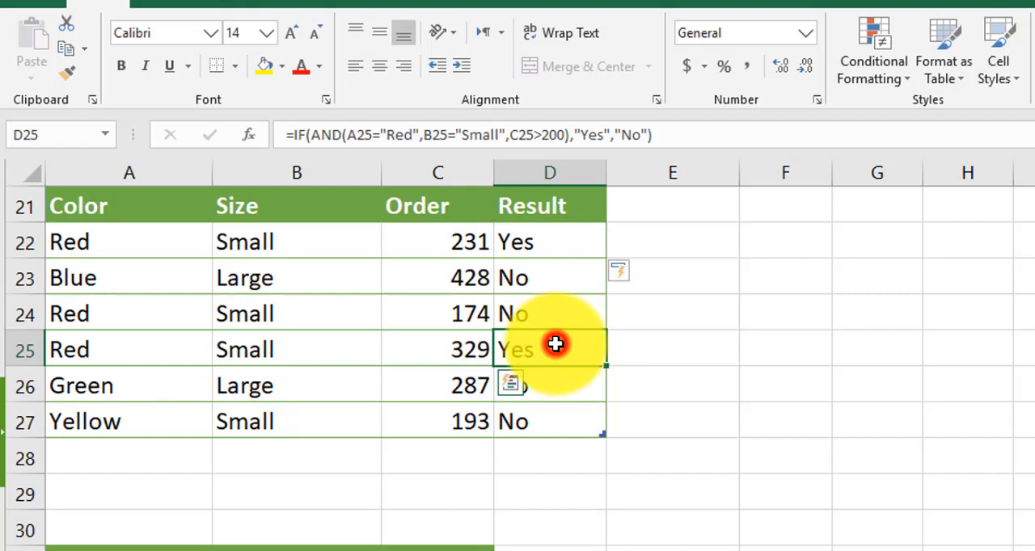
left_click(122, 283)
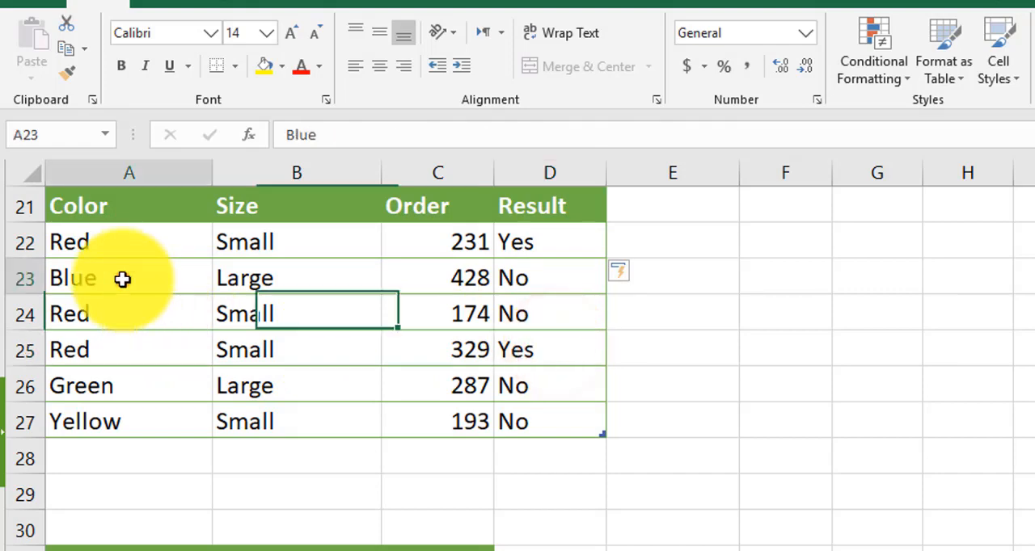
left_click(419, 315)
left_click(149, 385)
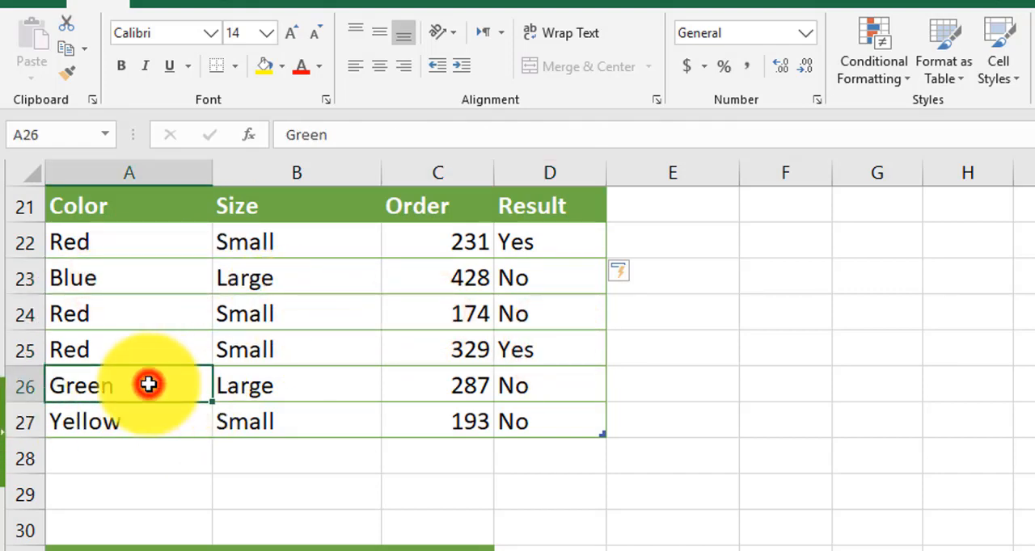
left_click(428, 421)
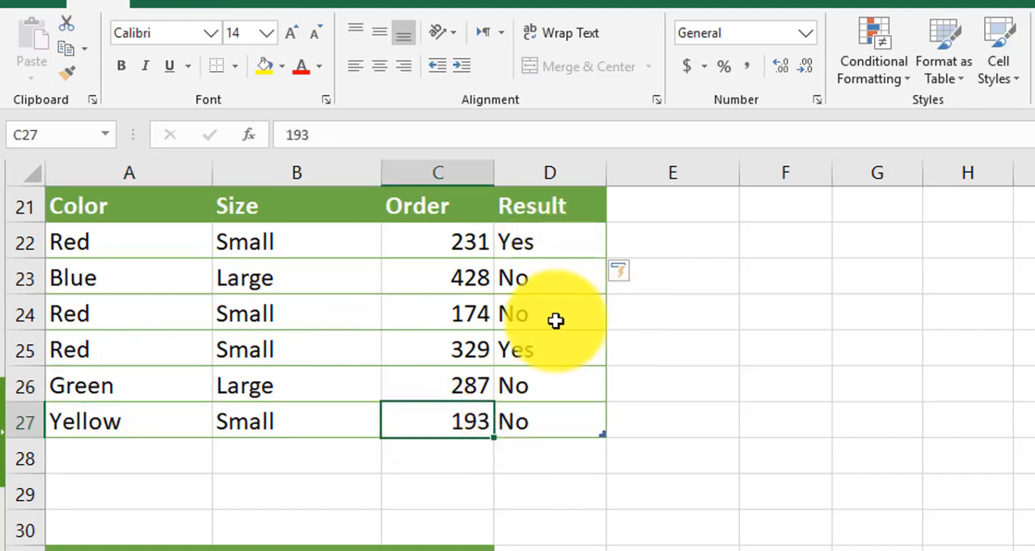
Replace the AND function with OR in the D22 formula
left_click(581, 250)
double_click(581, 250)
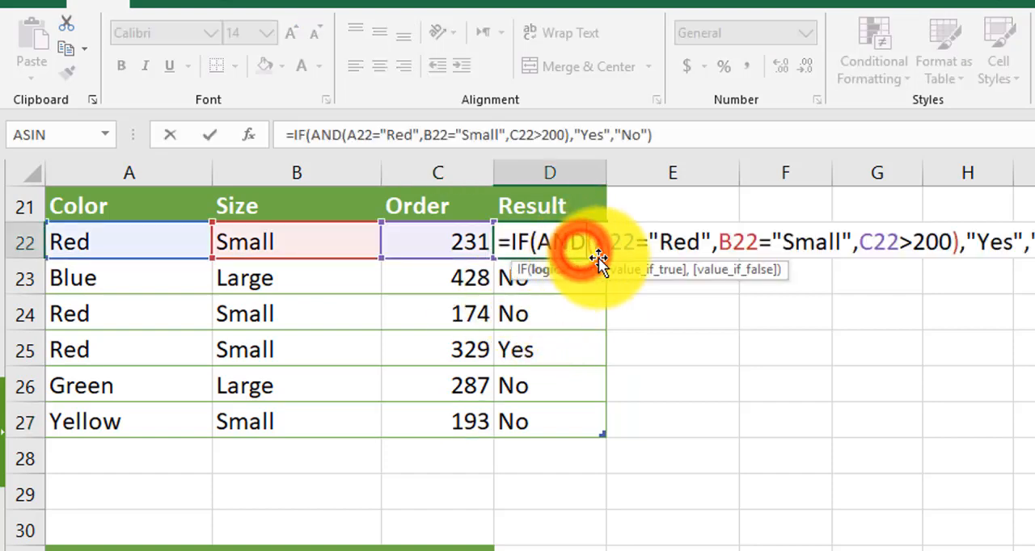
key("shift+Left")
key("shift+Left")
key("shift+Left")
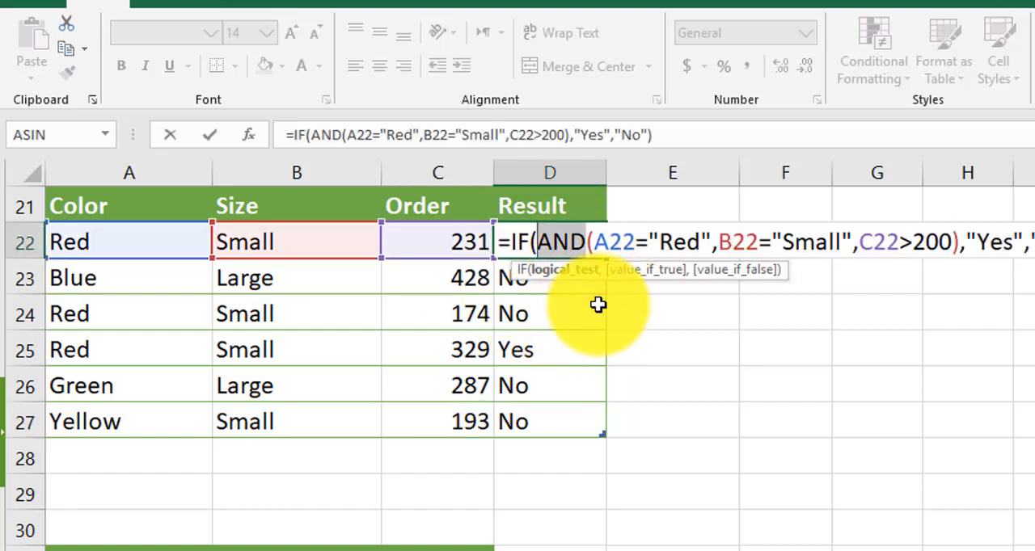
key("BackSpace")
key("BackSpace")
type("OR")
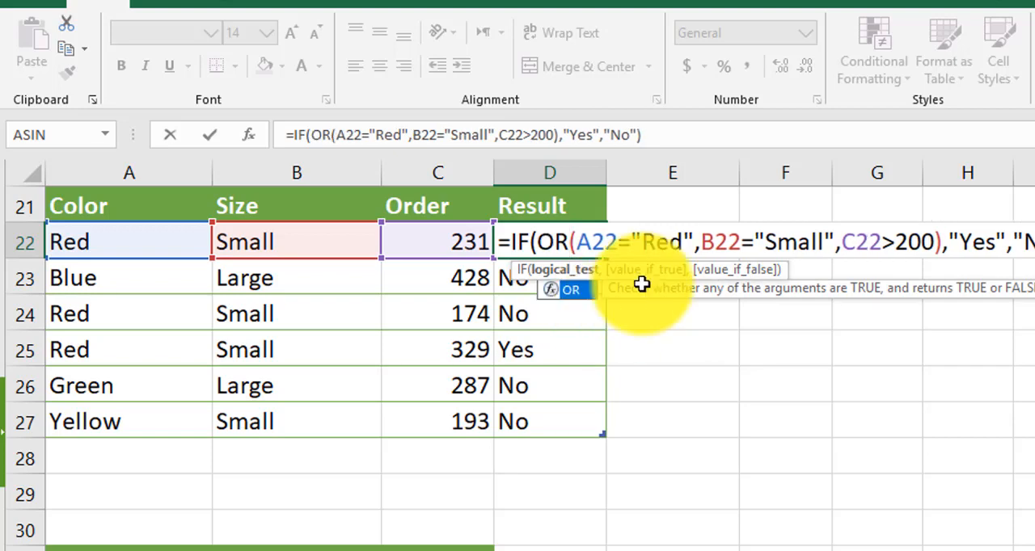
Remove the third condition, C22>200, from the OR function in the D22 formula
key("Right")
key("Right")
key("Right")
key("Right")
key("Right")
key("Right")
key("Right")
key("Right")
key("Right")
key("Right")
key("Right")
key("Right")
key("Right")
key("Right")
key("Right")
key("Right")
key("Right")
key("Right")
key("Right")
key("Right")
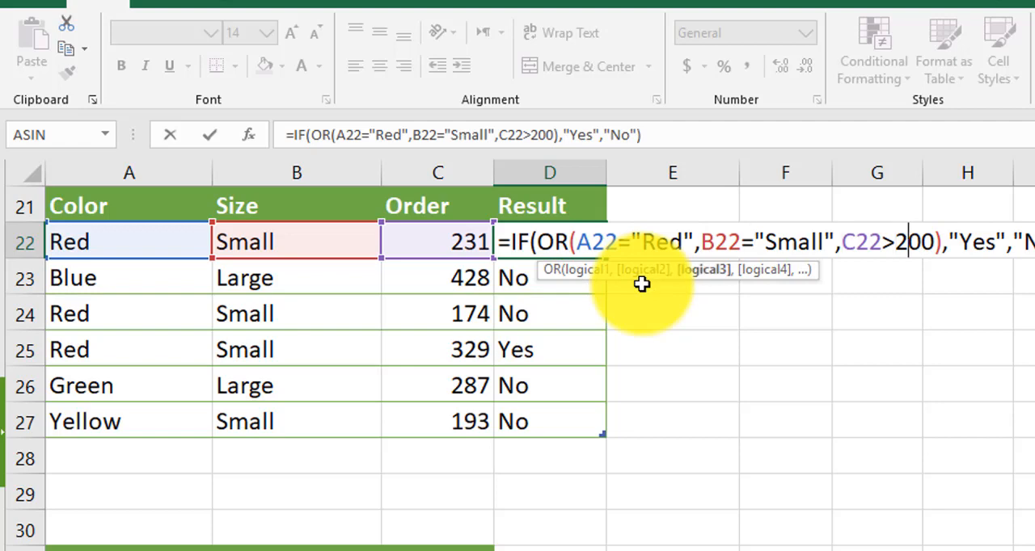
key("Right")
key("Right")
key("shift+Left")
key("shift+Left")
key("shift+Left")
key("shift+Left")
key("shift+Left")
key("shift+Left")
key("shift+Left")
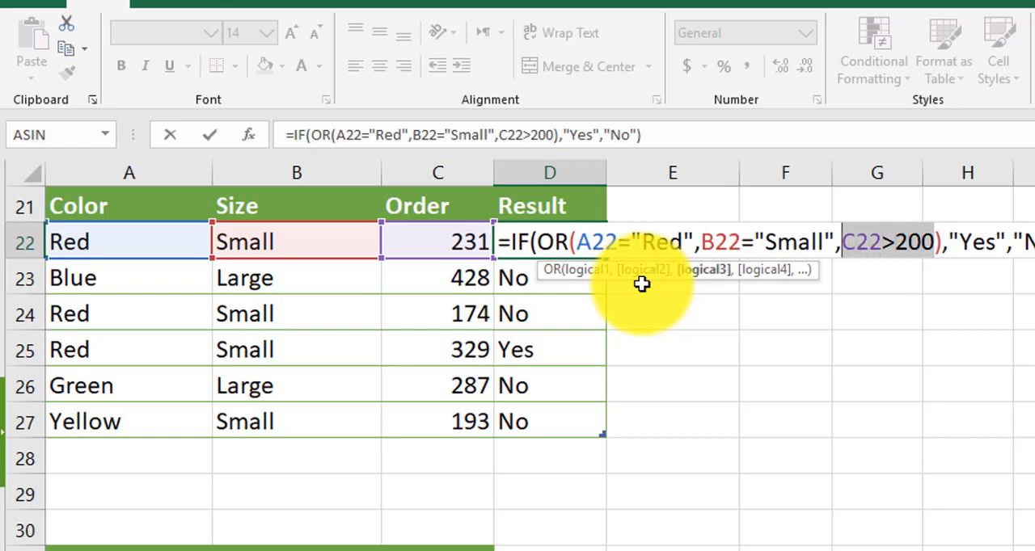
key("shift+Left")
key("Delete")
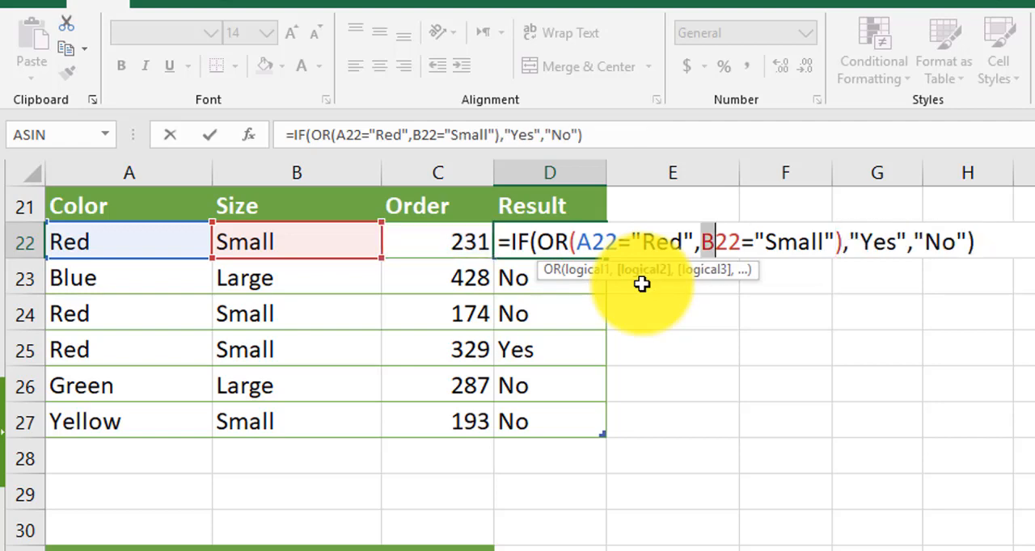
Change the cell reference in the second OR condition of the D22 formula to A22
type("A")
key("Right")
key("Right")
key("shift+Left")
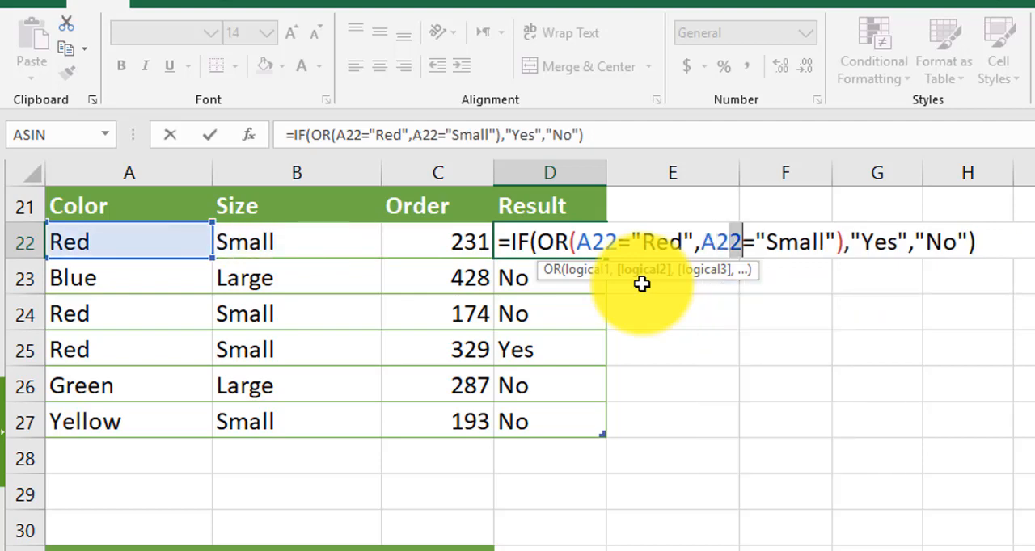
type("3")
key("shift+Left")
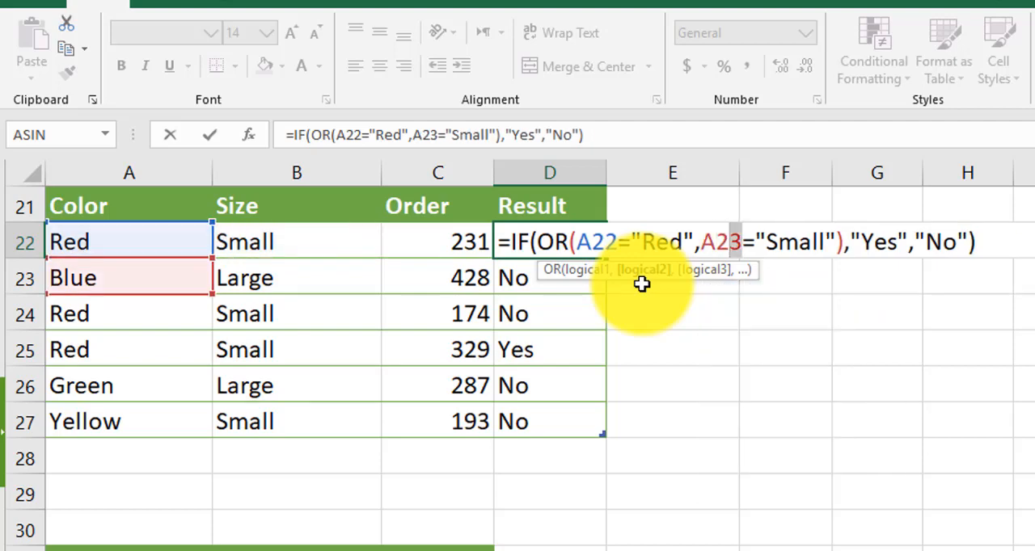
type("2")
Set the second OR condition's comparison text to Blue, giving =IF(OR(A22="Red",A22="Blue"),"Yes","No") in D22
key("Right")
key("Right")
key("Delete")
key("Delete")
key("Delete")
key("Delete")
key("Delete")
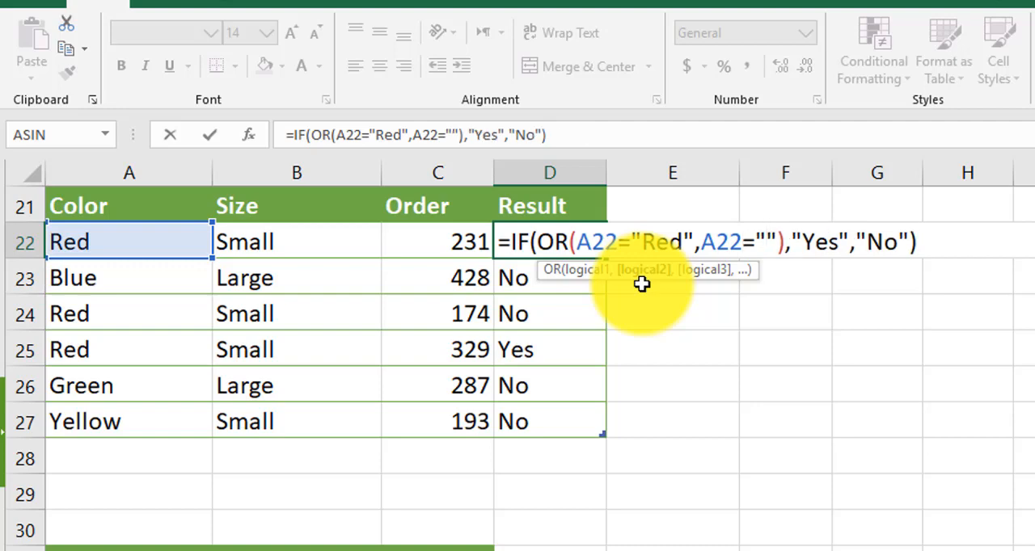
type("Blue")
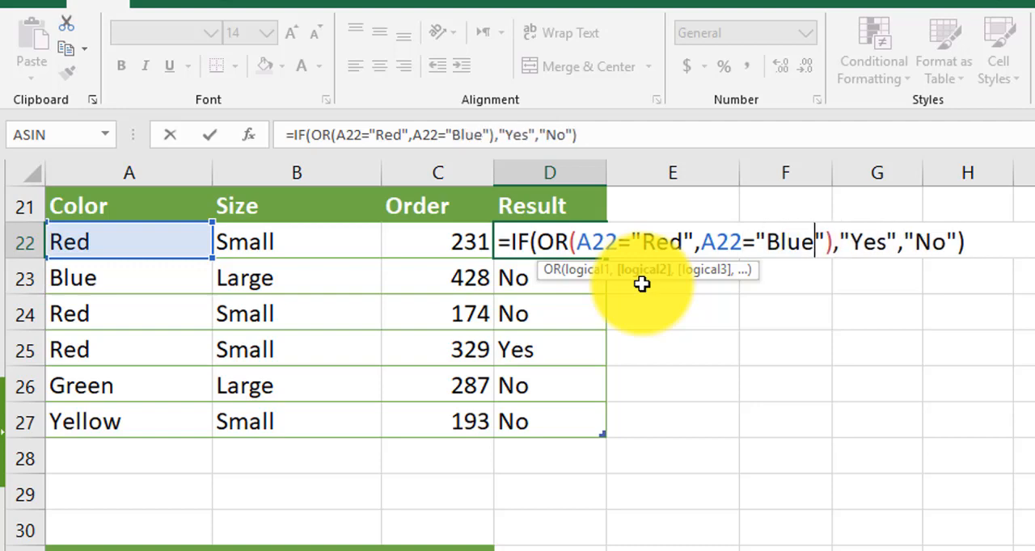
key("Return")
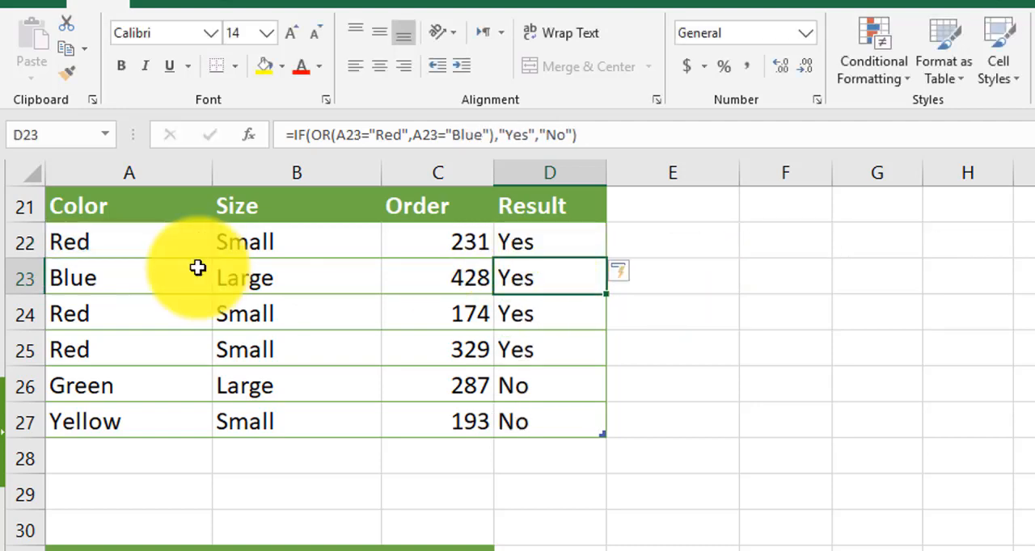
Compare the colors in A22:A25 and A26:A27 with their OR results
left_click(131, 244)
left_click_drag(131, 244, 129, 330)
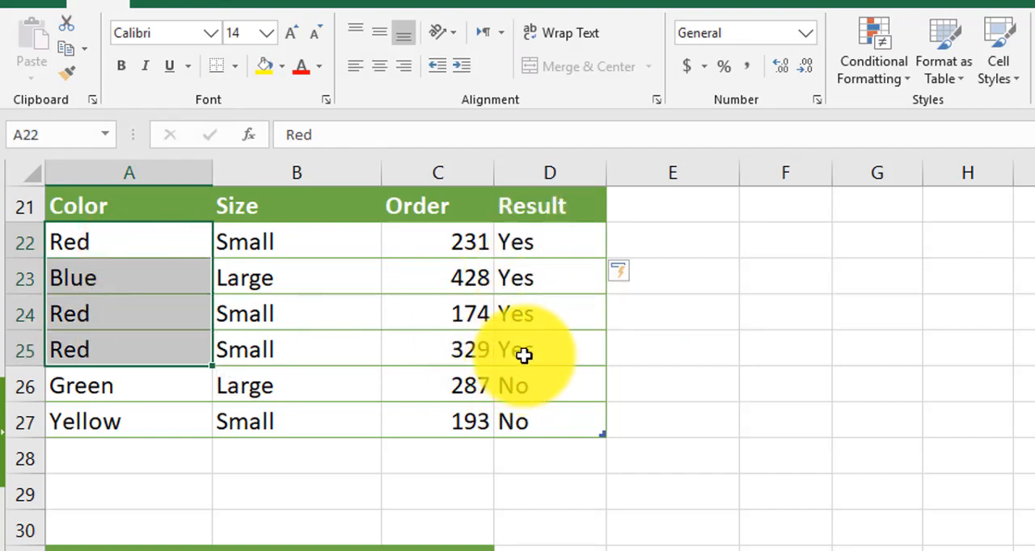
left_click_drag(79, 399, 104, 423)
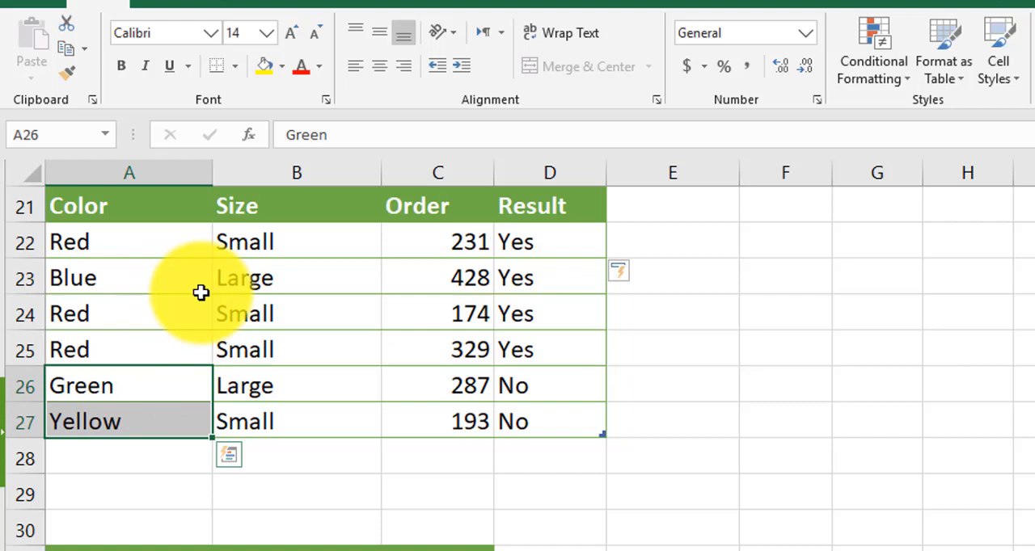
Start an IF formula in D42, the first Result cell of the row 41 table, with an OR function nested inside AND
scroll(201, 292, "down", 7)
left_click(552, 252)
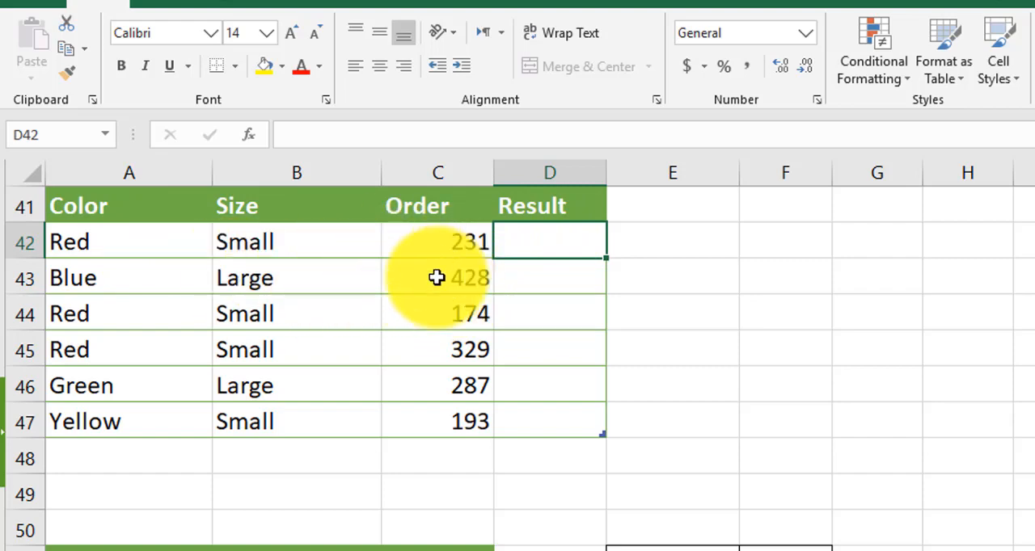
left_click(549, 233)
type("=FI")
key("BackSpace")
key("BackSpace")
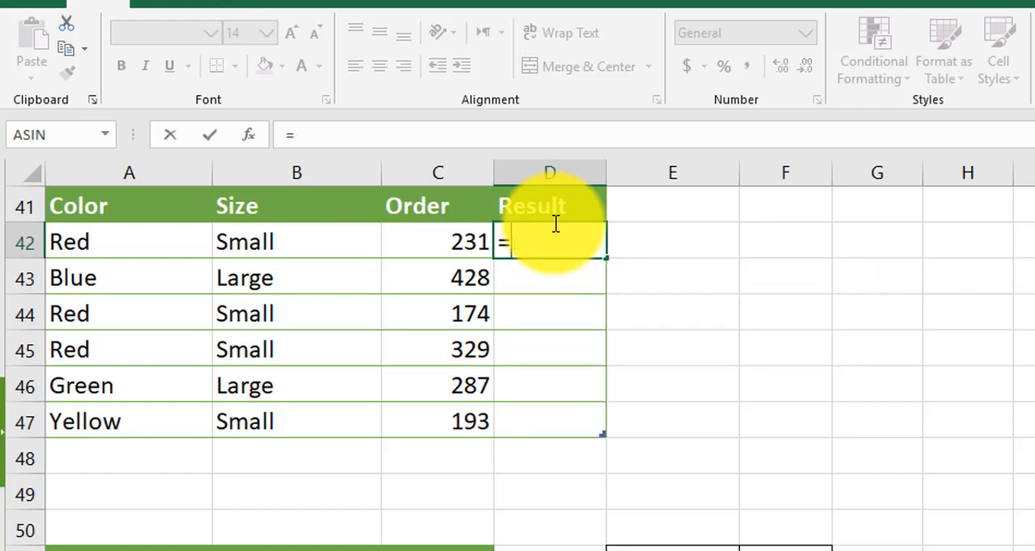
type("IF(")
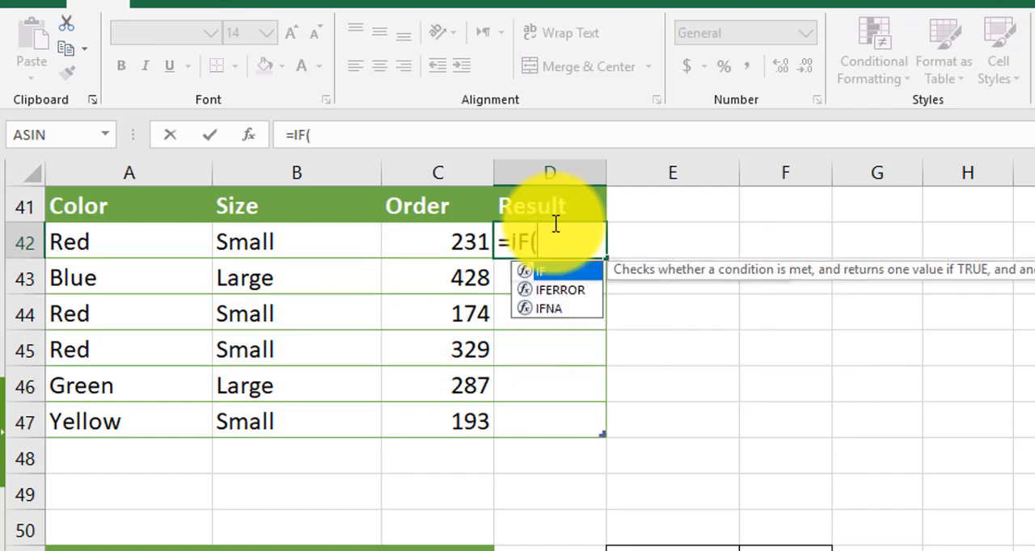
type("and")
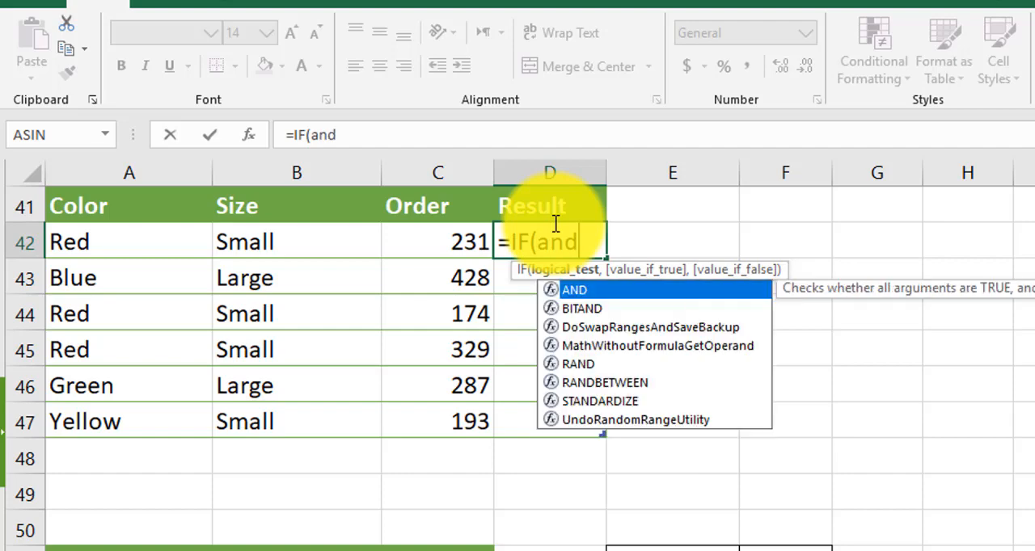
key("Tab")
type("or")
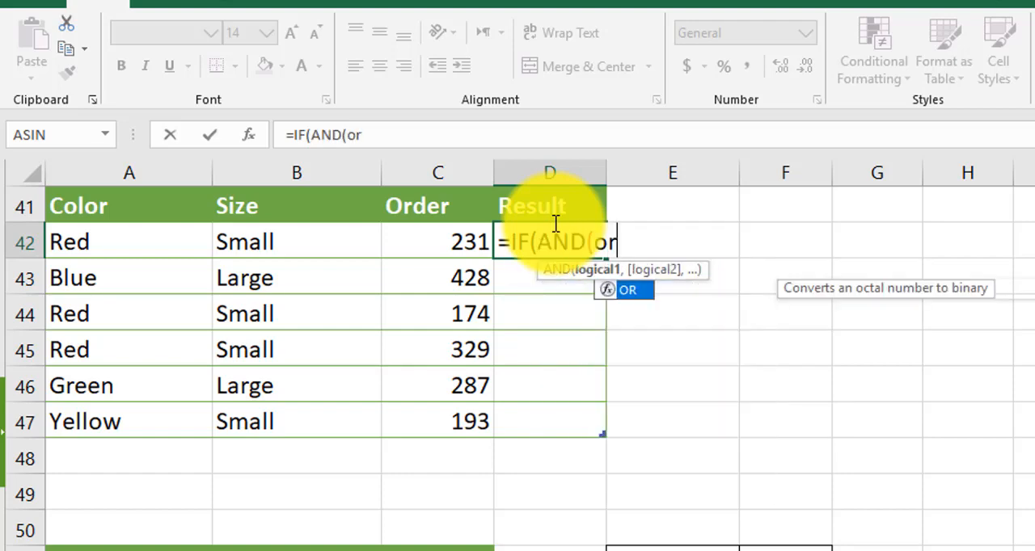
key("Tab")
Enter A42="Red" as the first condition of the nested OR function in the D42 formula
type("A")
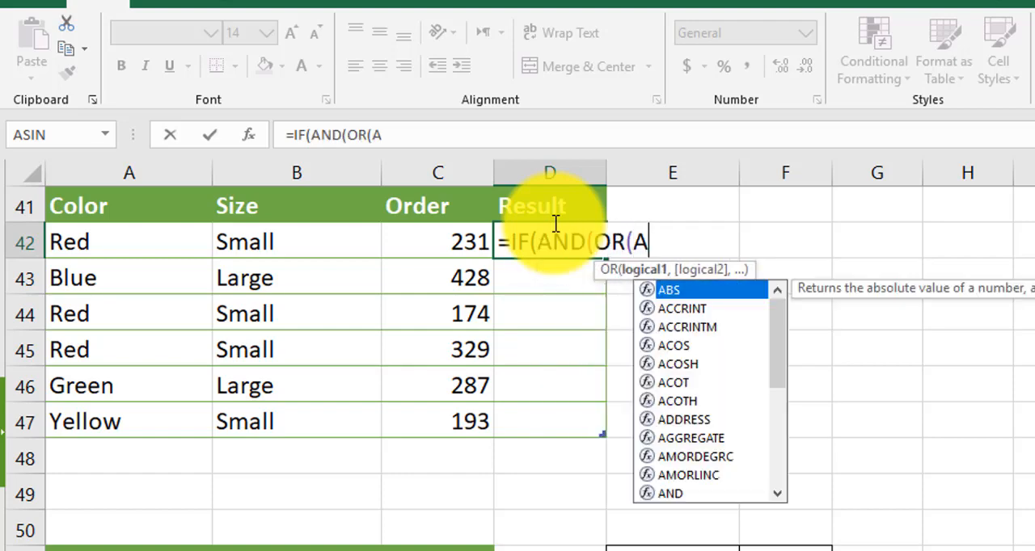
type("42")
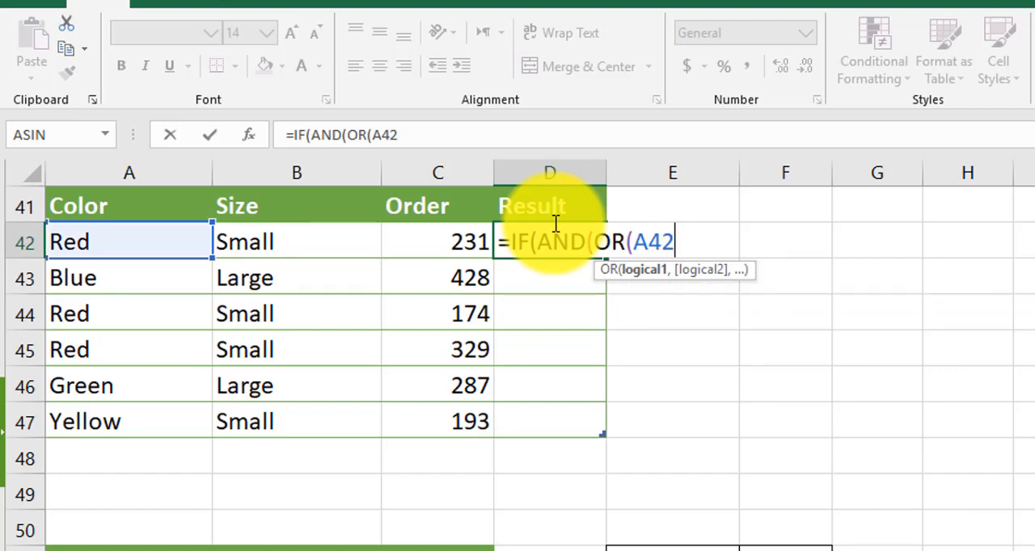
type("=\"r")
key("BackSpace")
type("Red\"")
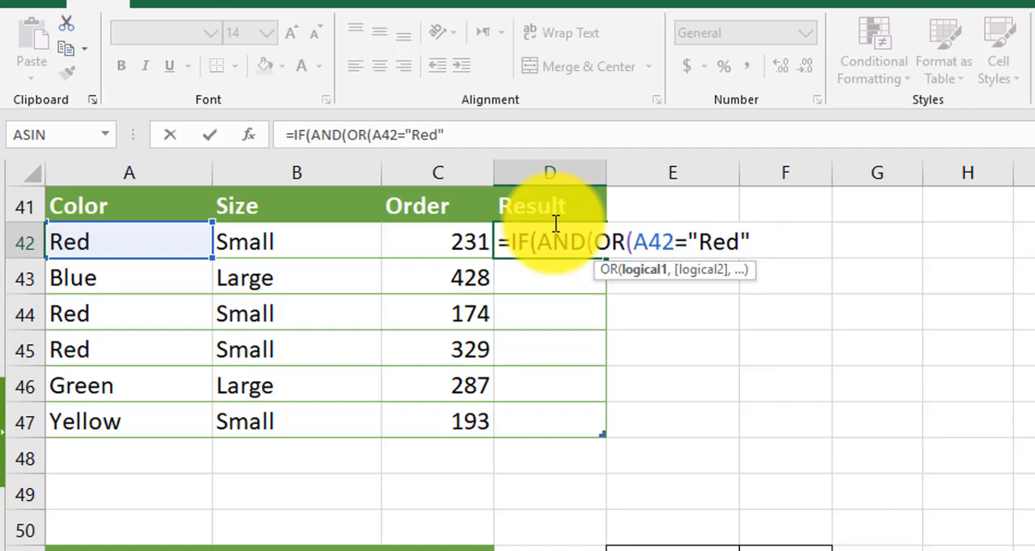
type(",")
type("A42")
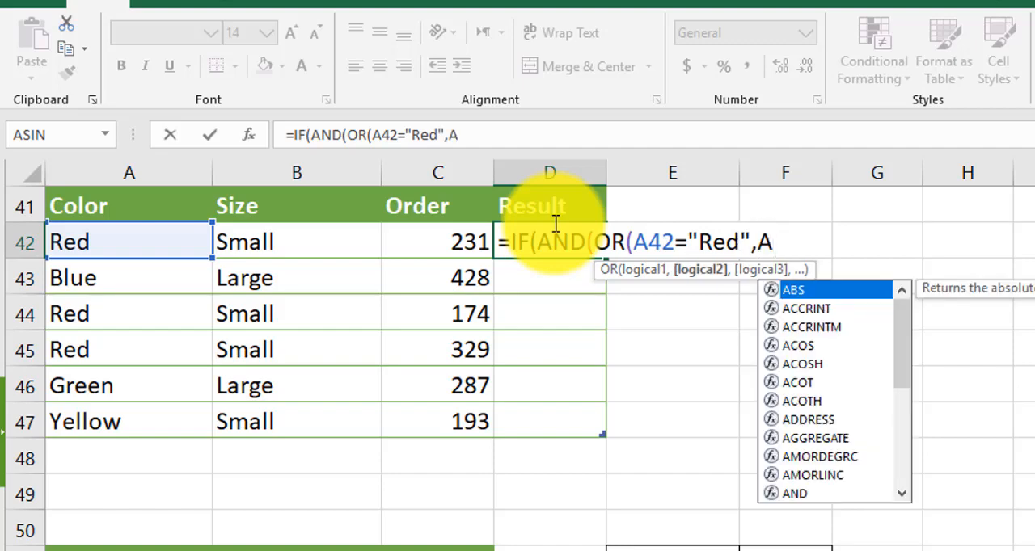
type("=")
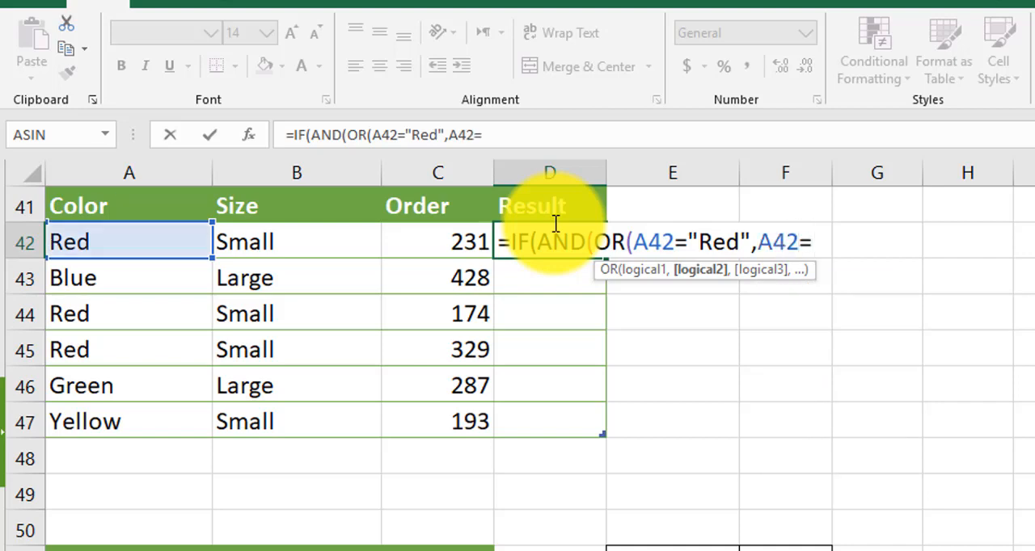
type("\"Blue\"")
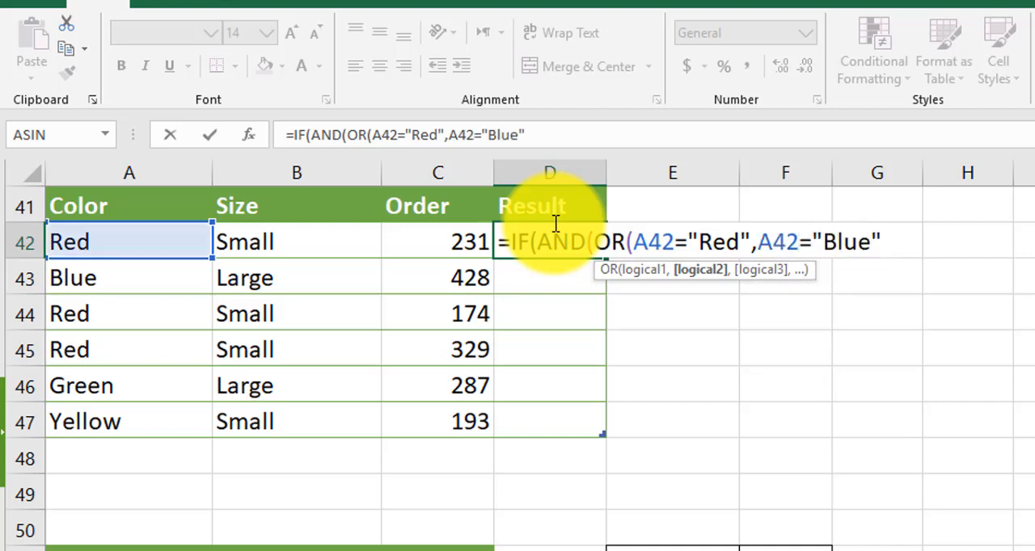
type(")")
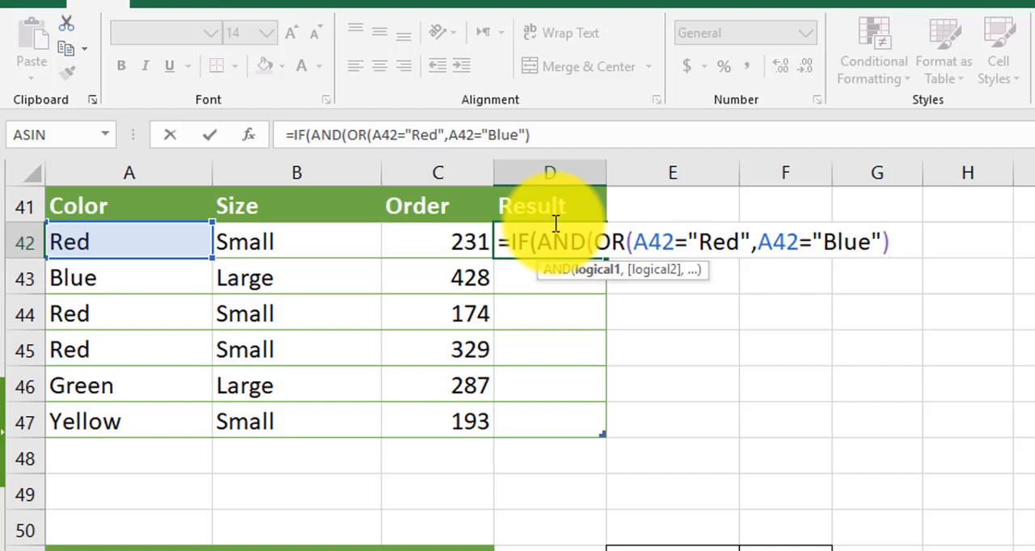
type(",")
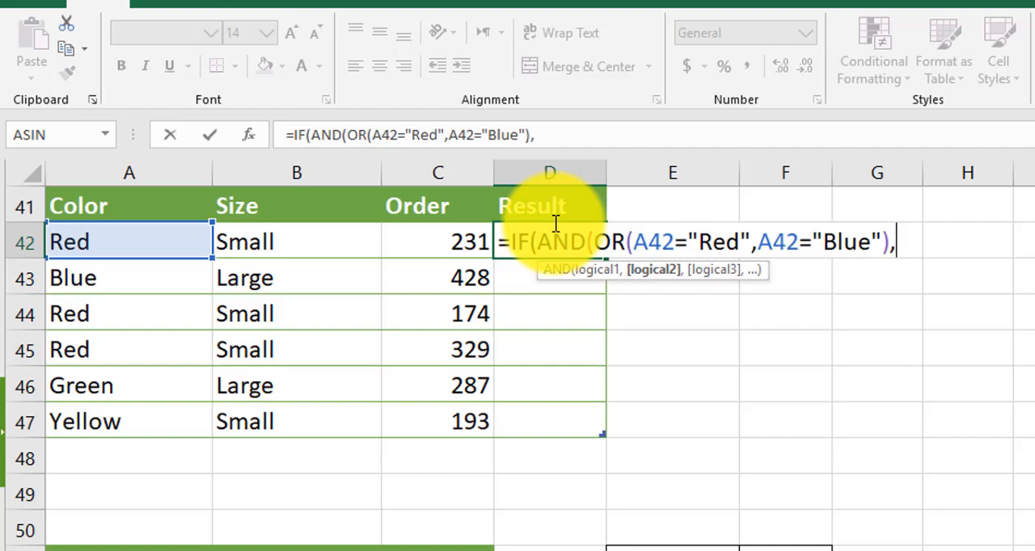
Add C42>200 as the second condition of the AND function in the D42 formula
type("C42")
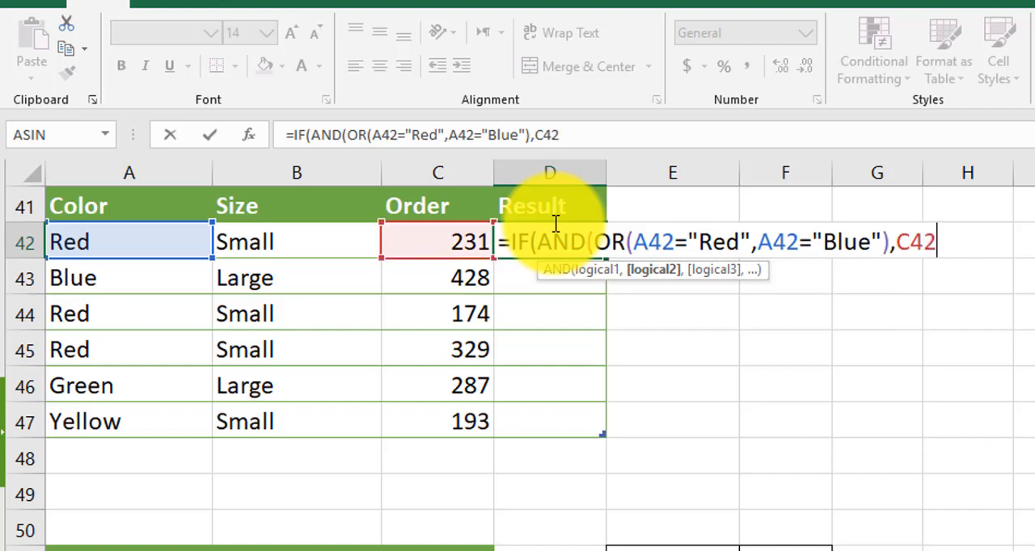
type(">200")
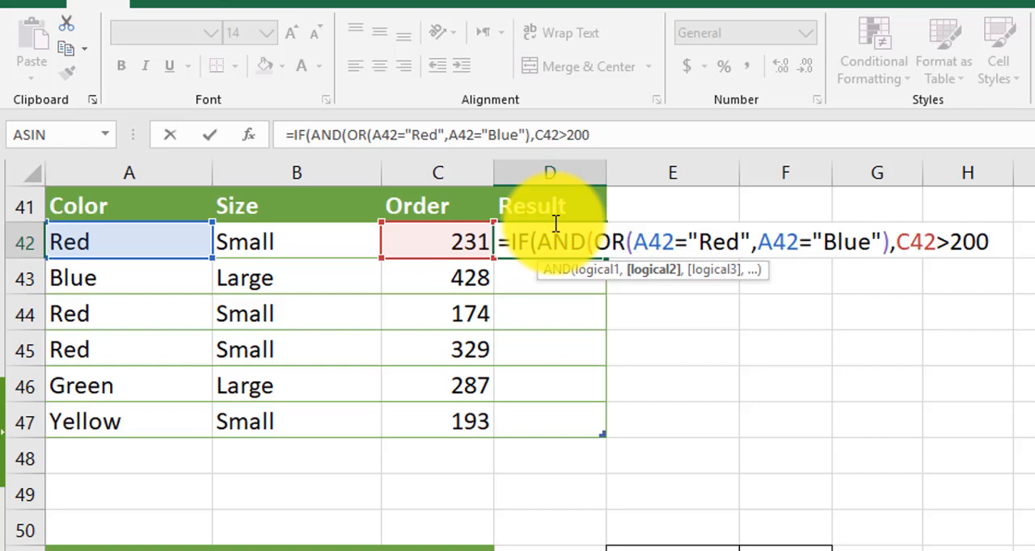
type("),")
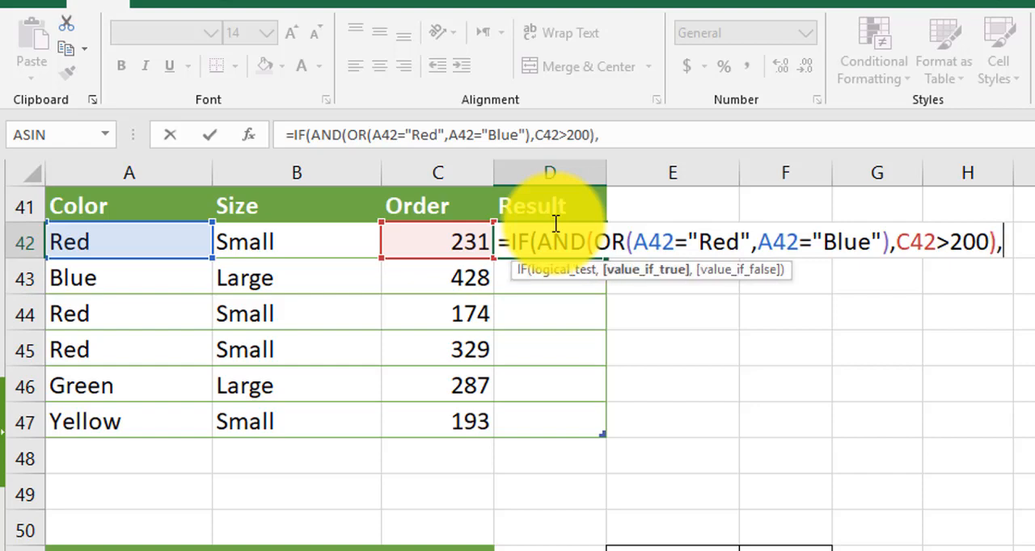
type("\"Yes\"")
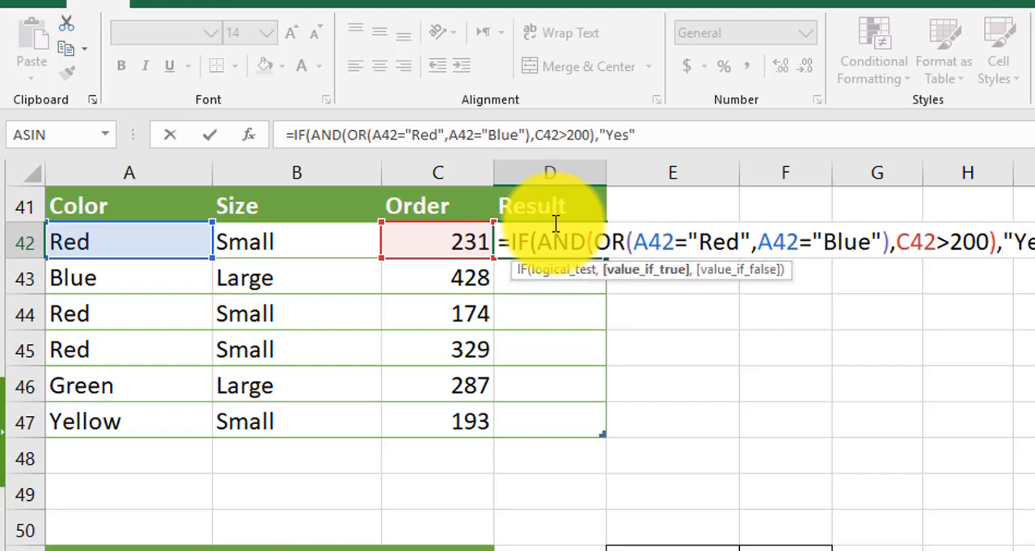
type(",\"No")
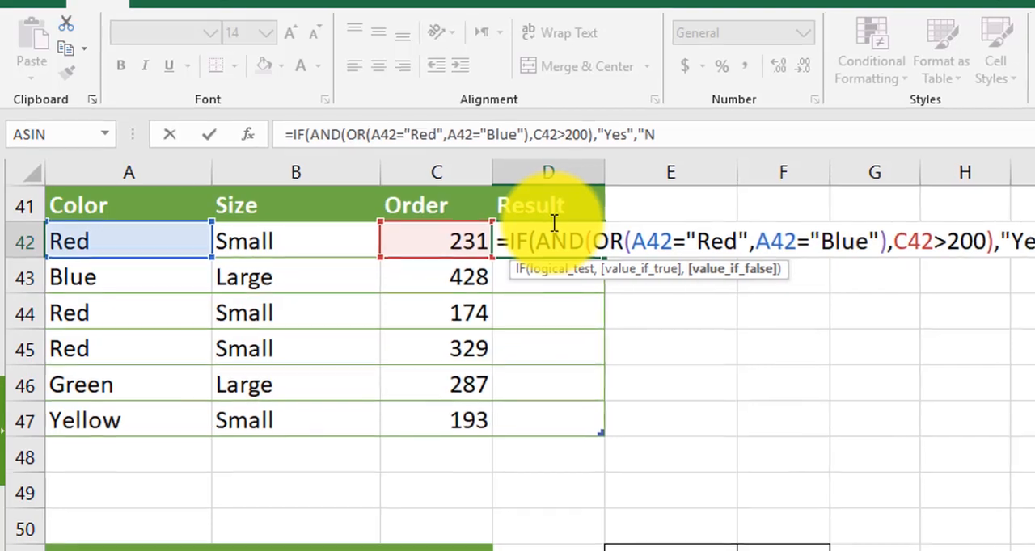
type("\")")
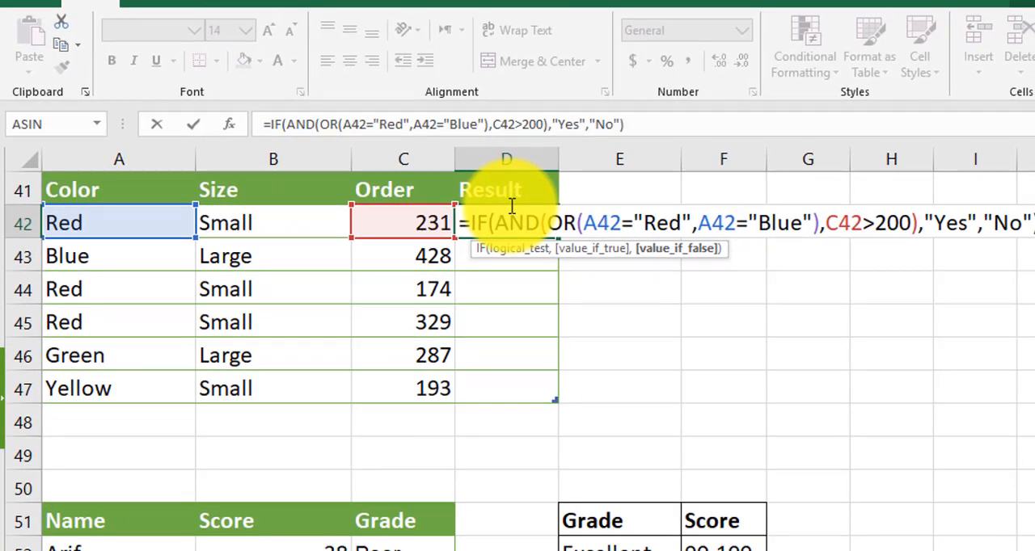
Close the AND function and complete the D42 formula with "Yes" if true and "No" if false
key("Return")
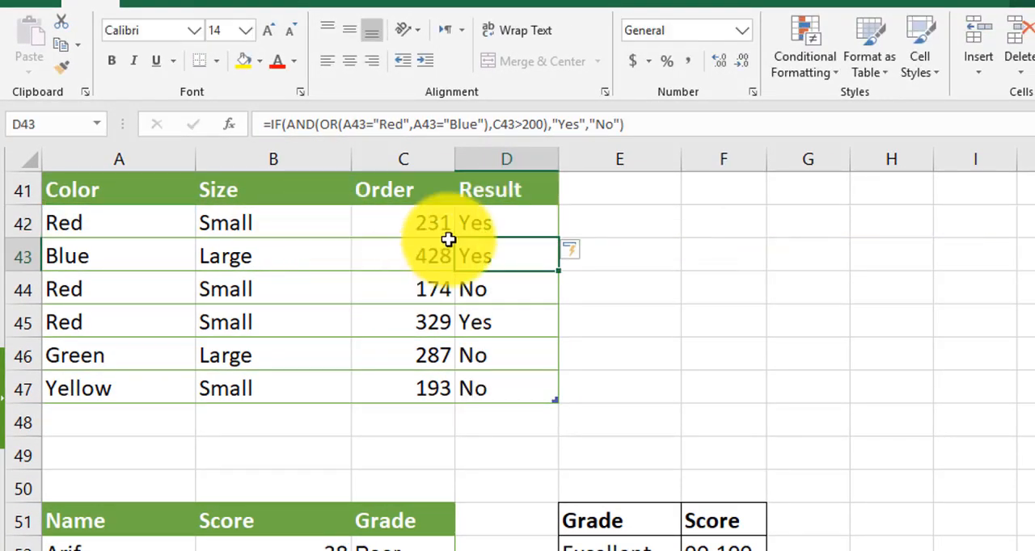
Compare the colors and order values in rows 42 to 45 with their combined AND/OR results in column D
left_click_drag(102, 224, 424, 255)
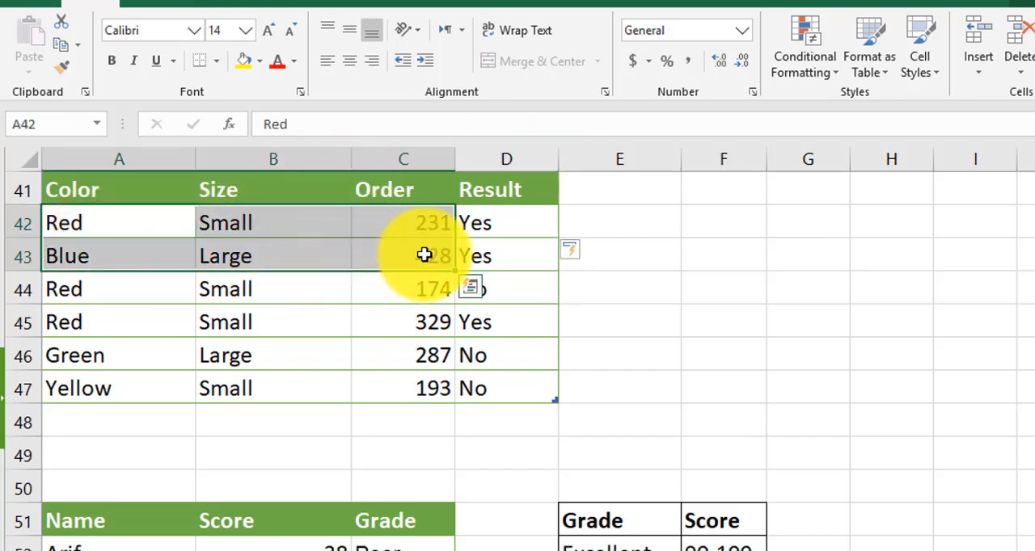
left_click(504, 256)
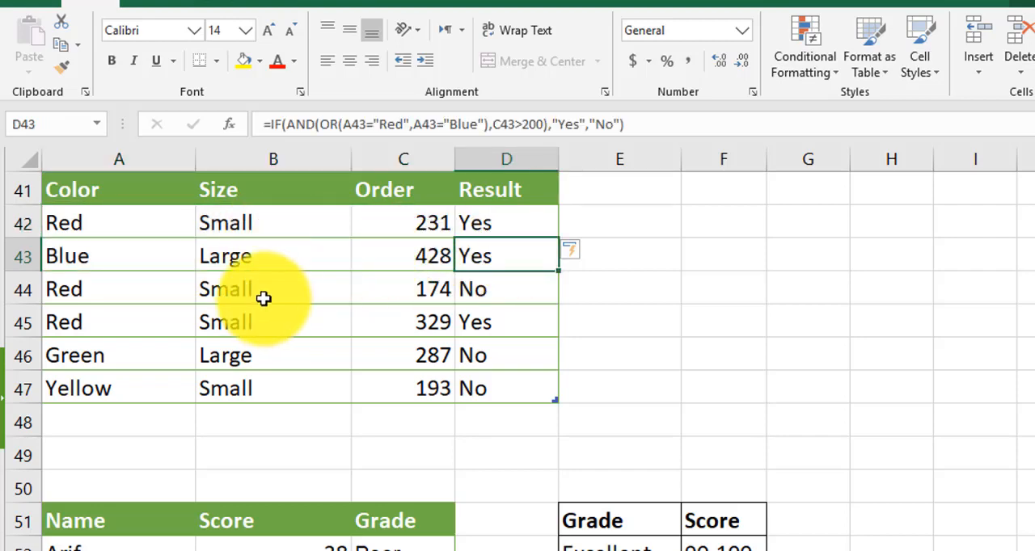
left_click_drag(97, 289, 99, 313)
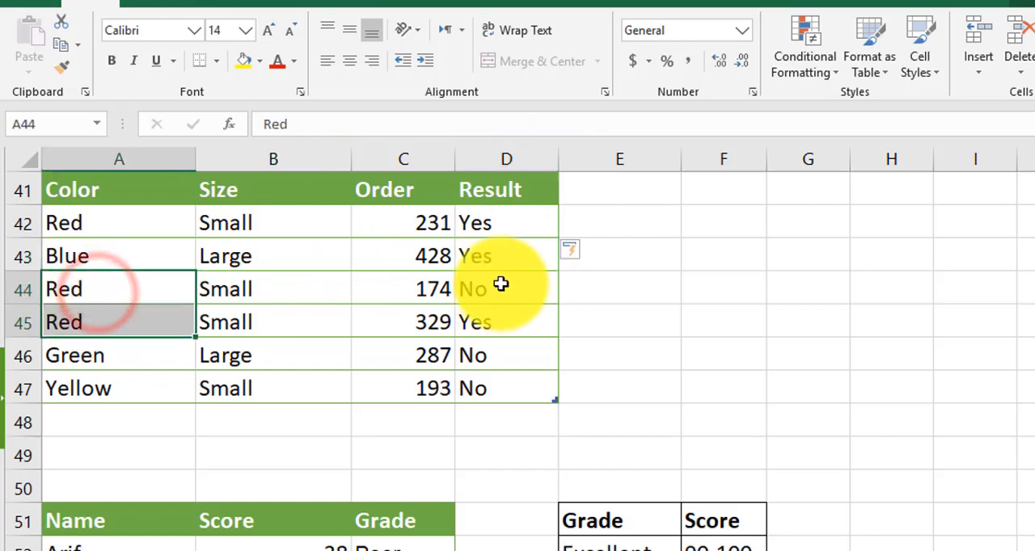
left_click(497, 292)
left_click(409, 287)
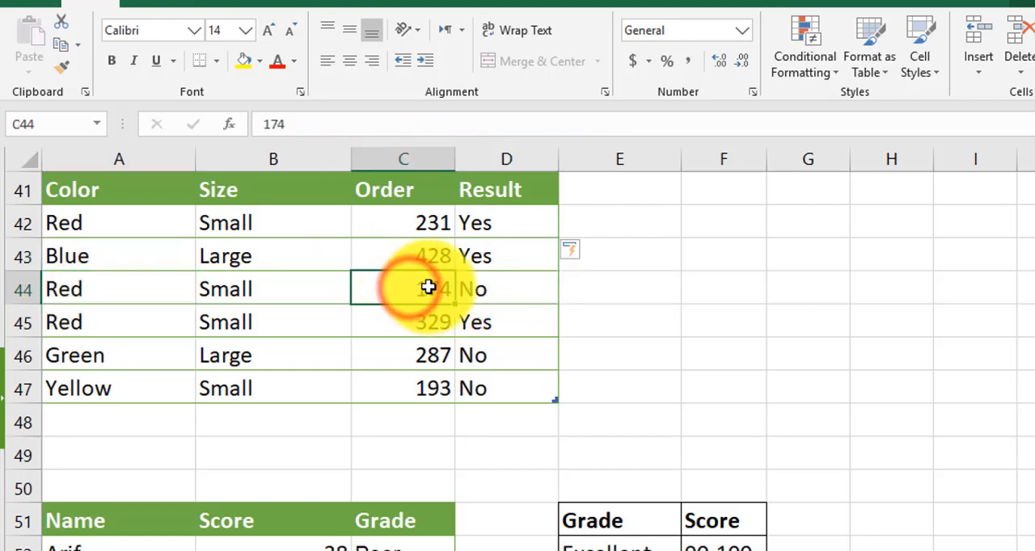
left_click(507, 331)
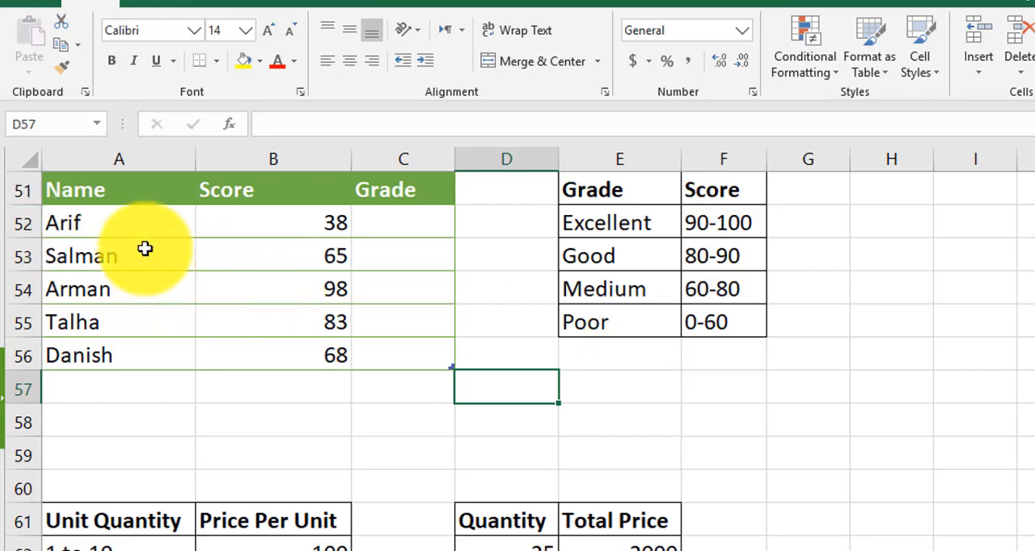
Review the scores in B52:B56 and the Grade cells C52:C56 of the student table
left_click(276, 225)
left_click_drag(276, 225, 270, 341)
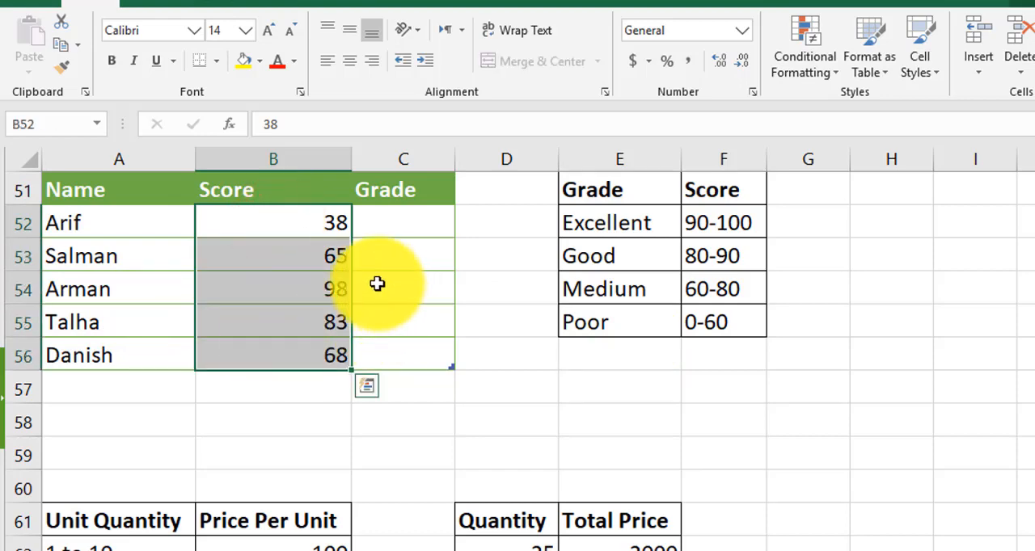
left_click(377, 256)
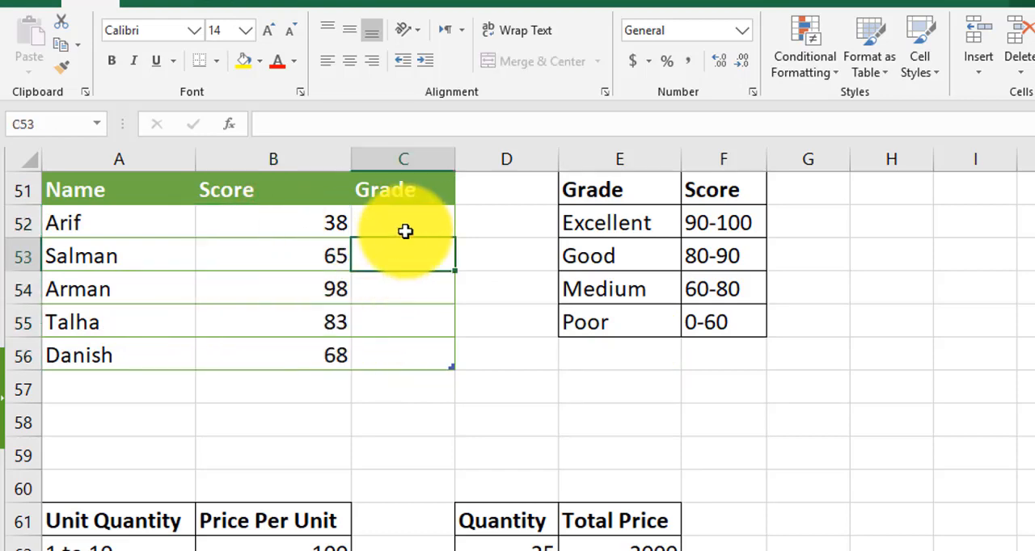
left_click_drag(416, 226, 397, 357)
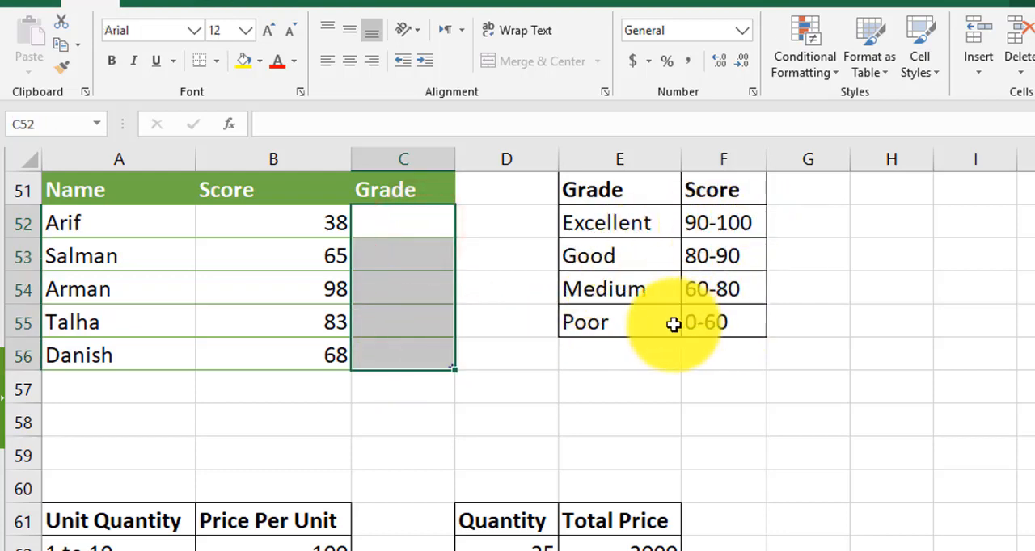
Examine the score range and matching grade in each row of the grading scale in E52:F55
left_click(702, 228)
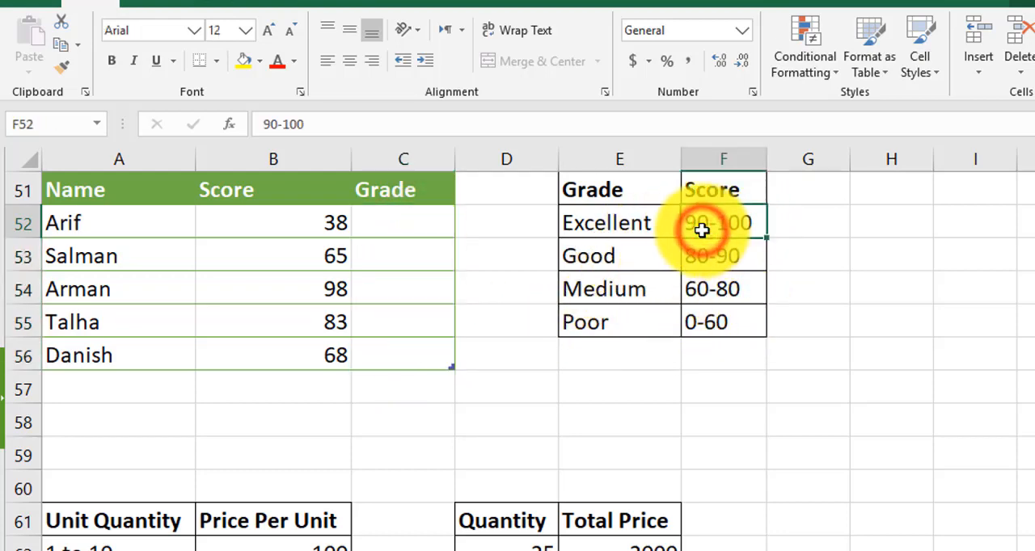
left_click(617, 223)
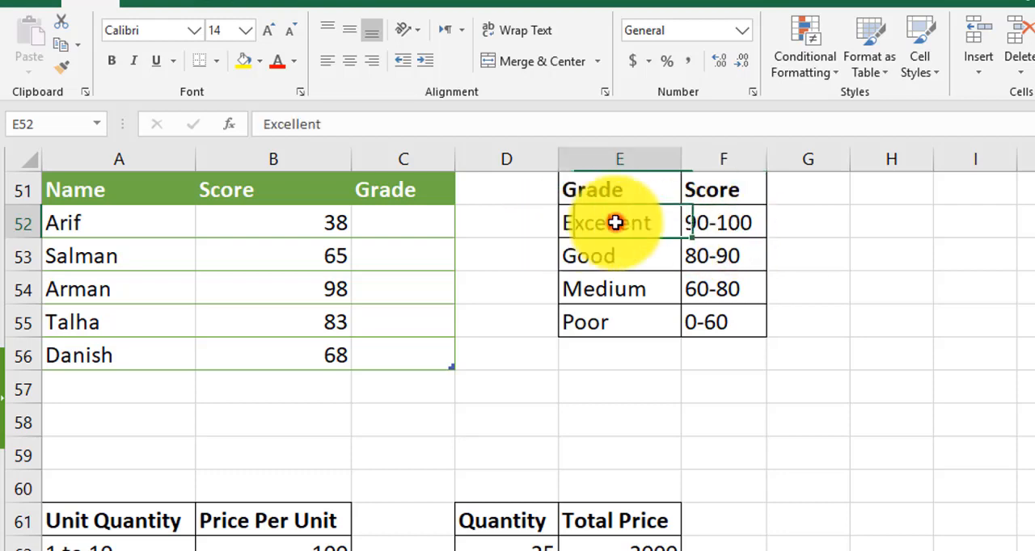
left_click(698, 259)
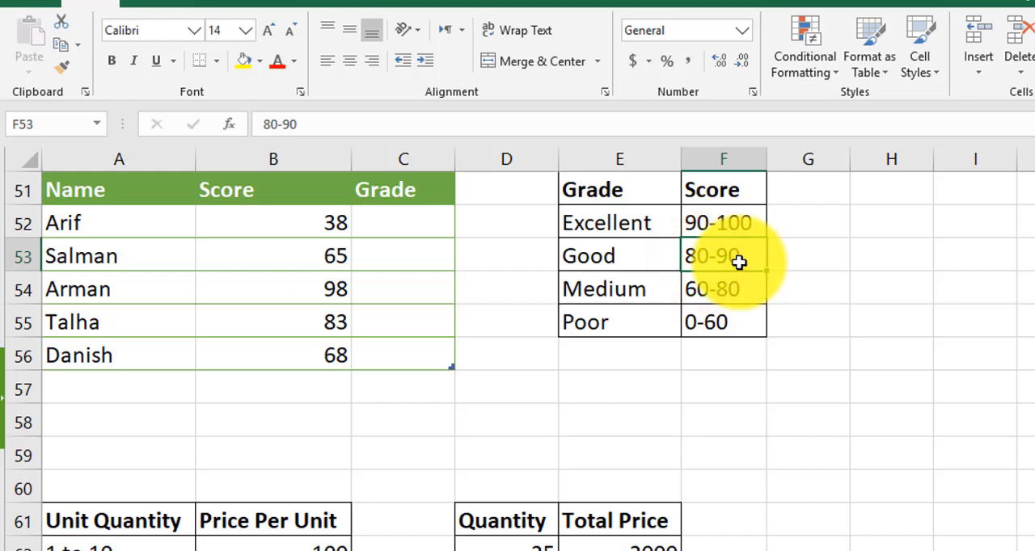
left_click(627, 259)
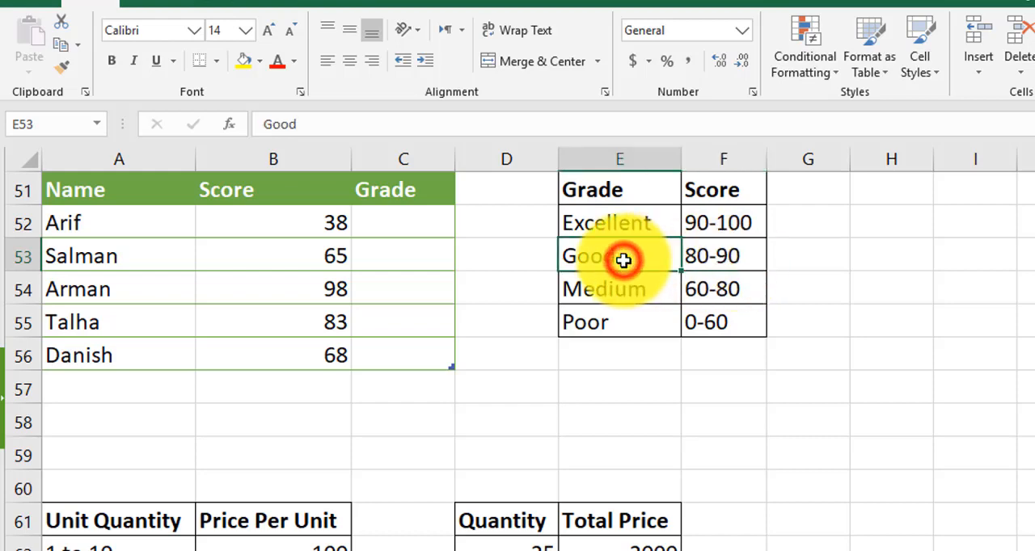
left_click(709, 292)
left_click(579, 287)
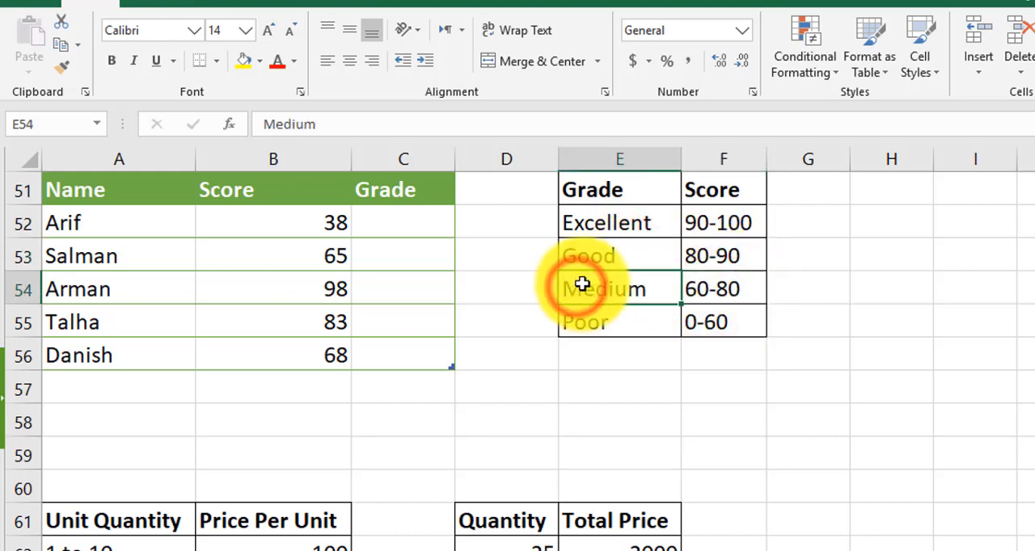
left_click(700, 324)
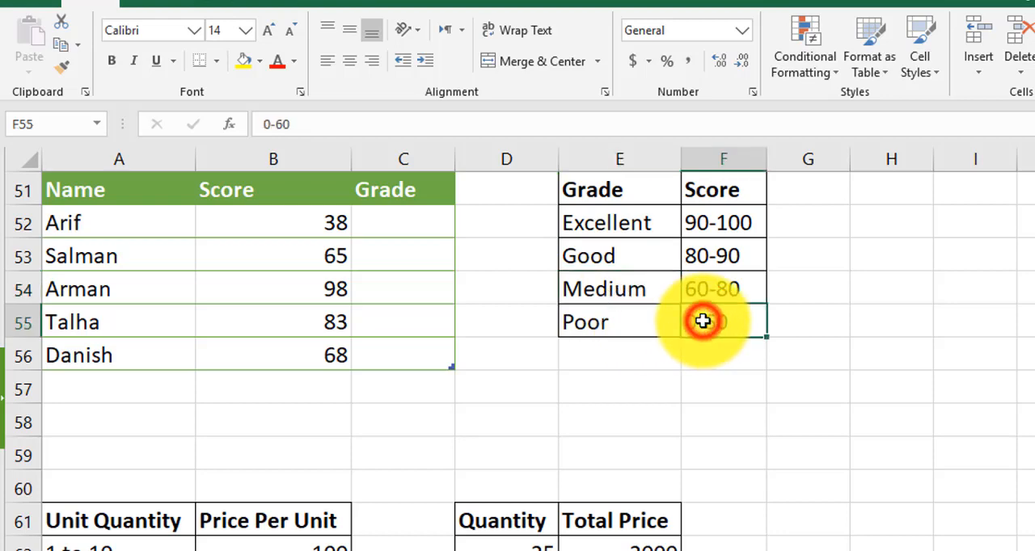
left_click(626, 322)
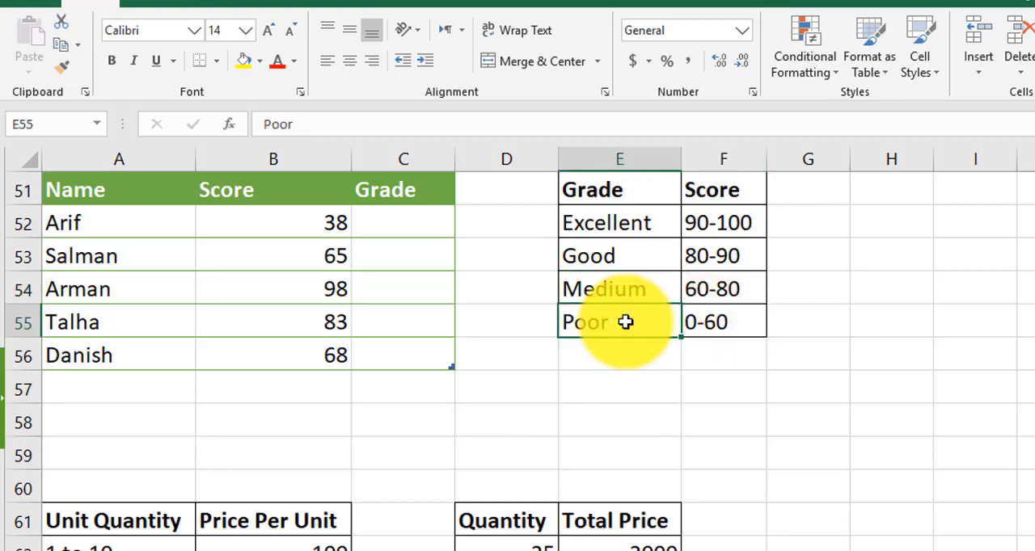
Begin an IF formula in Grade cell C52 with the logical test B52>=90
left_click(393, 226)
type("=")
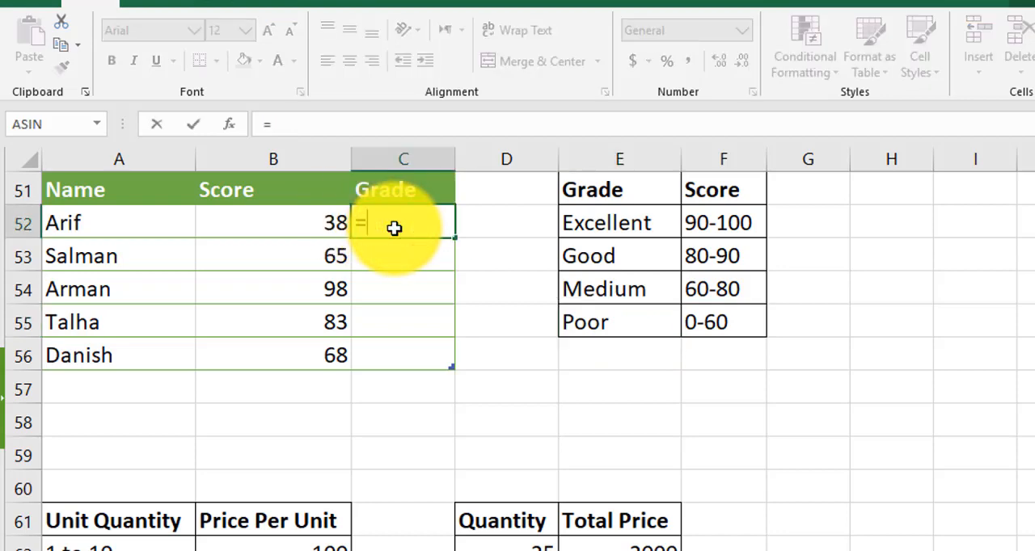
type("i")
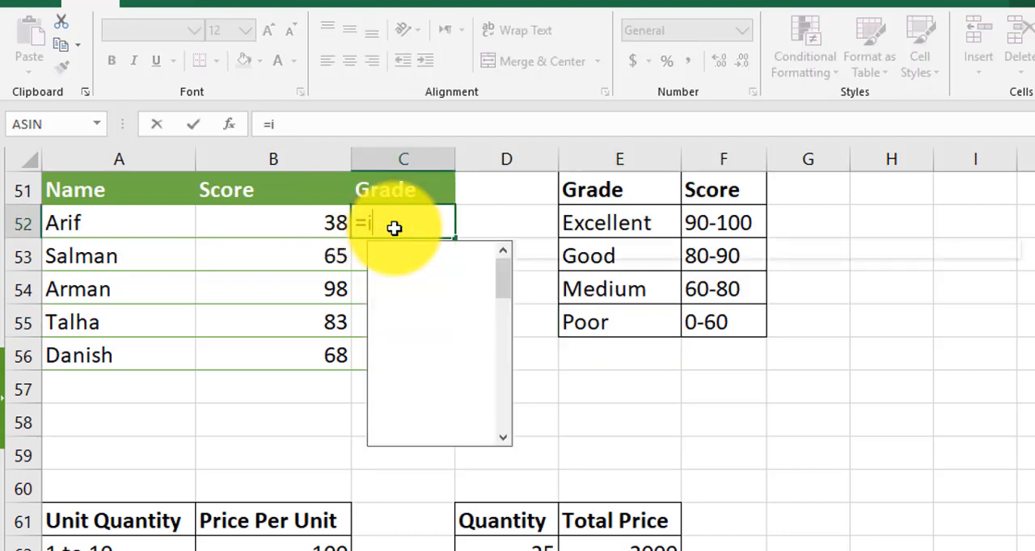
type("f(")
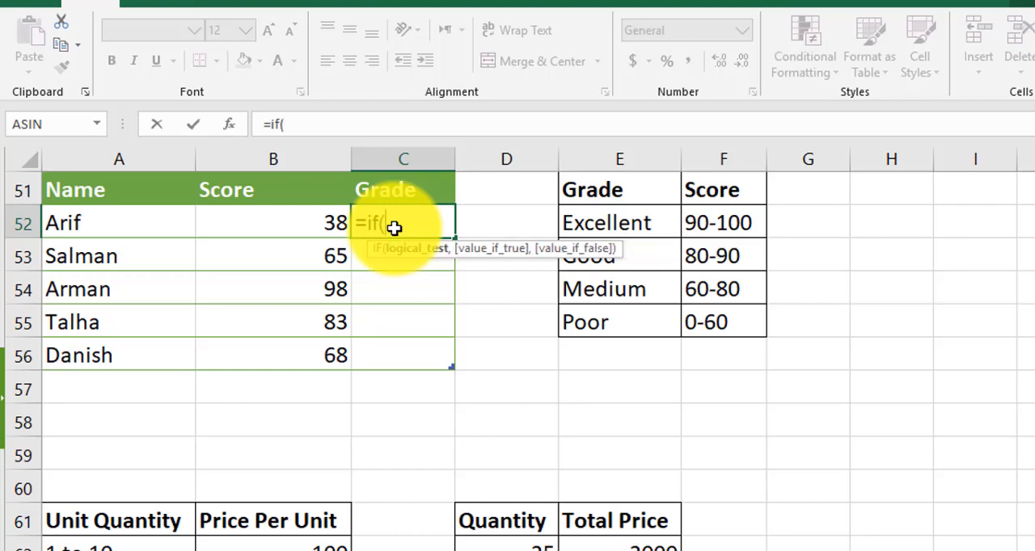
type("B")
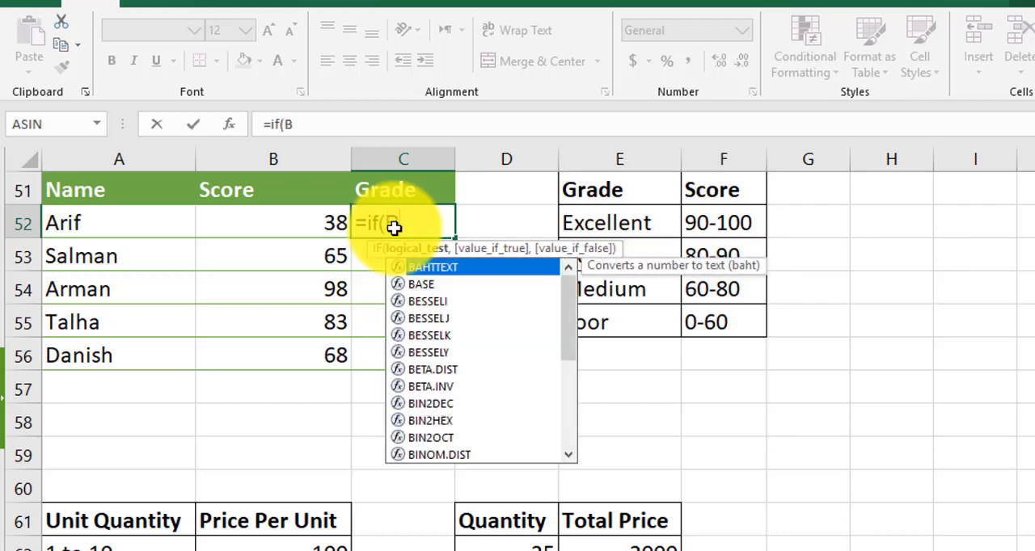
type("52")
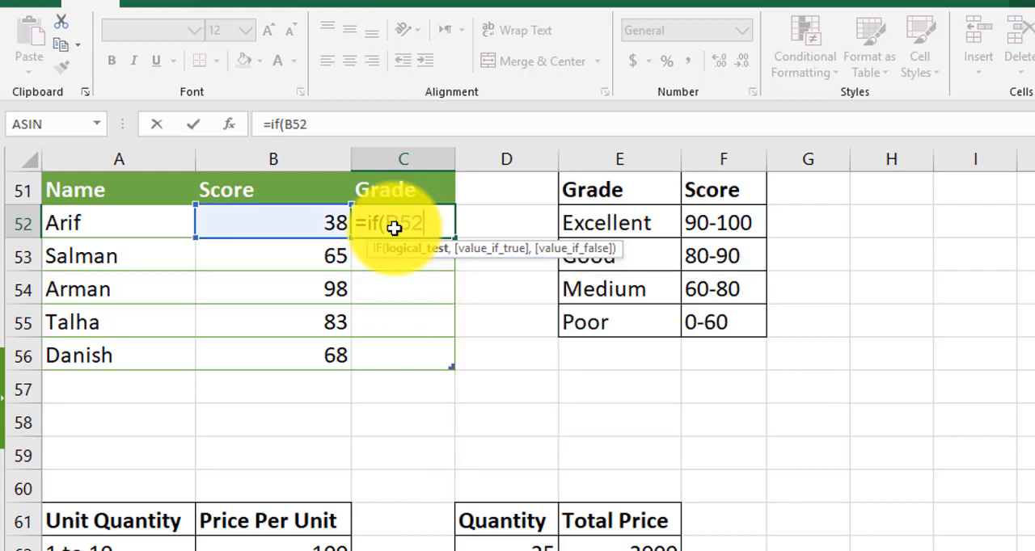
type(">+")
key("BackSpace")
type("=90")
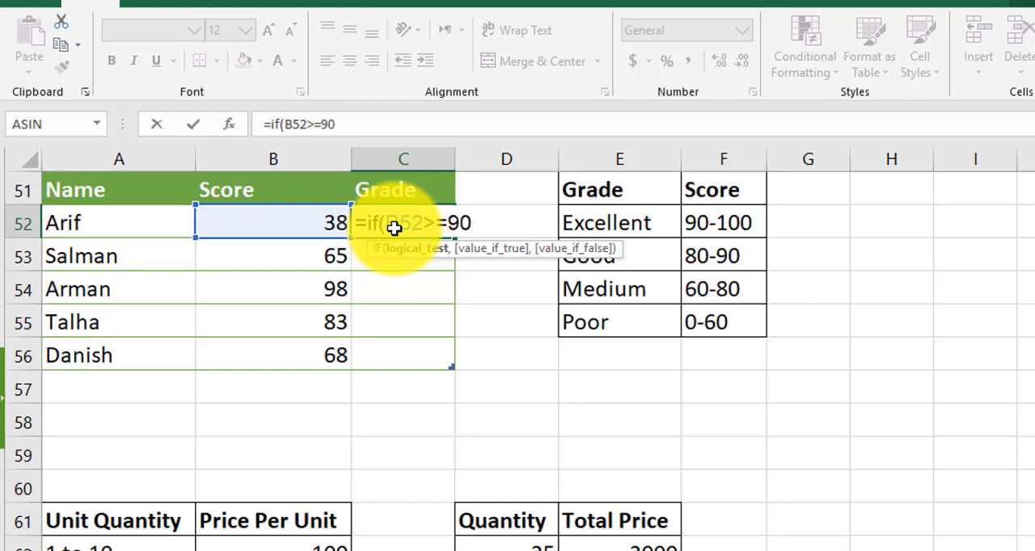
type(",\"")
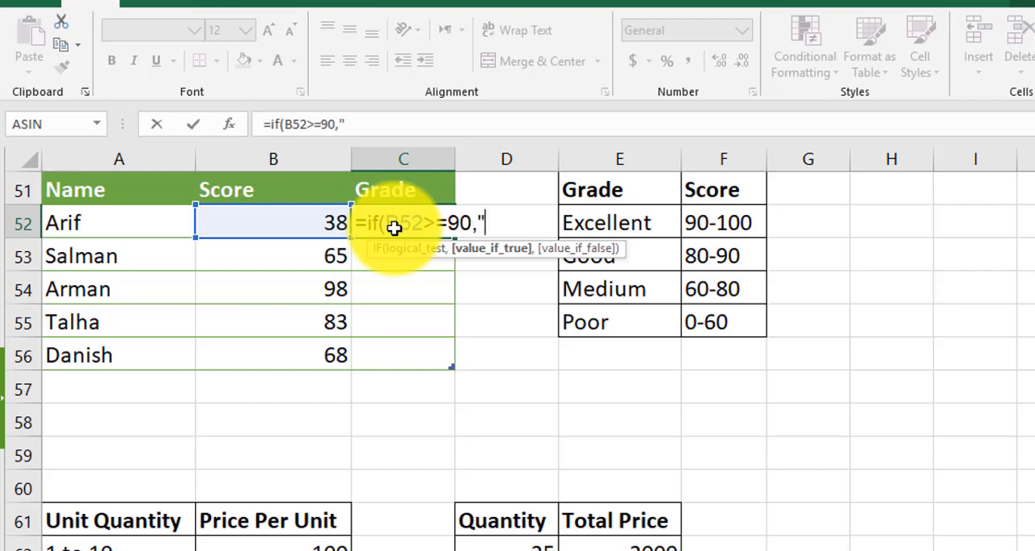
type("Exce")
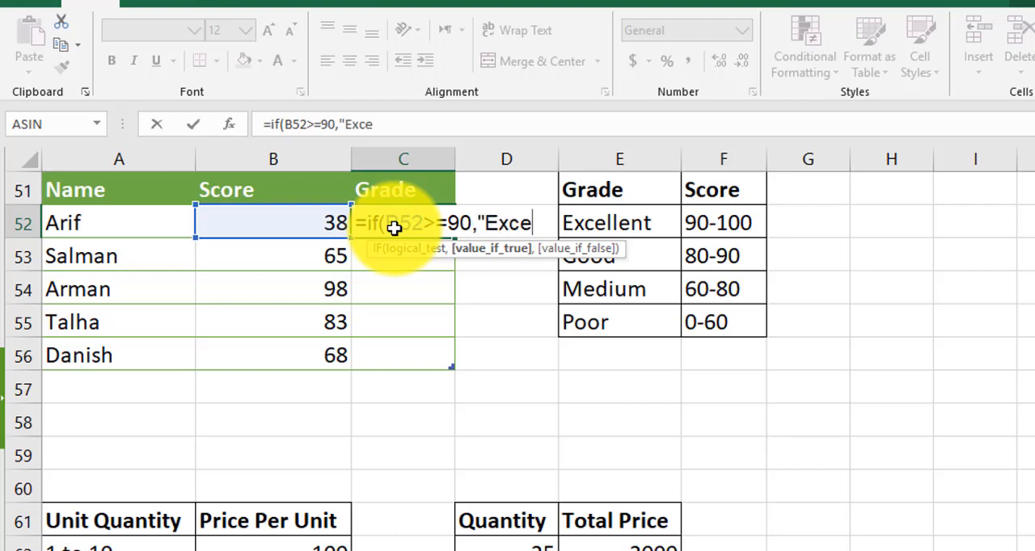
type("llent")
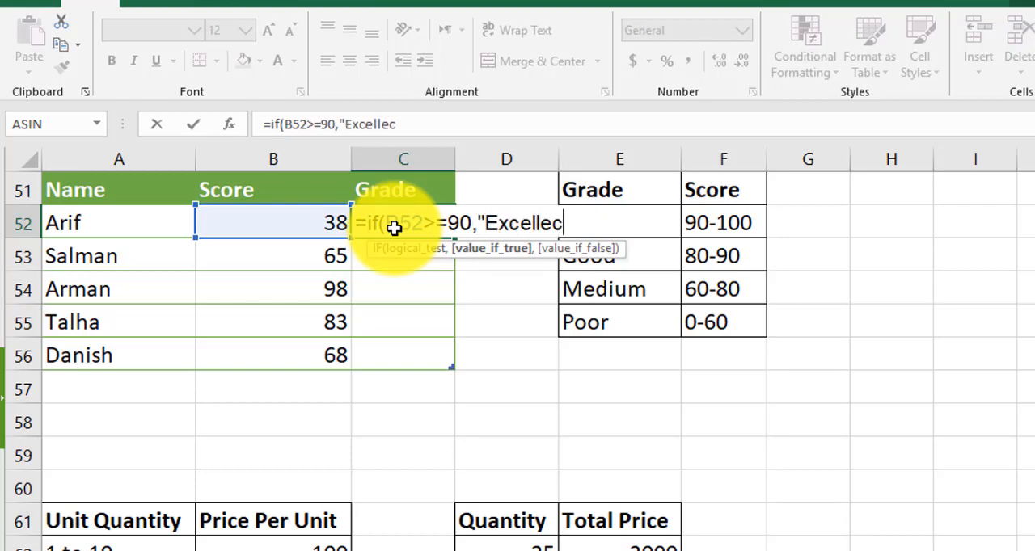
type("\",If")
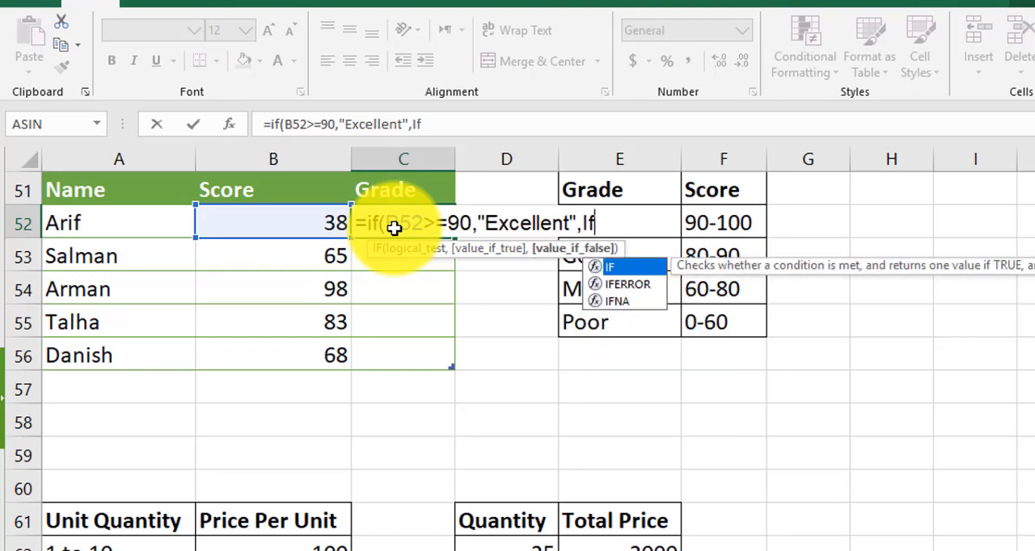
Return "Excellent" if the first test is true and open a nested IF as the value if false
type("(")
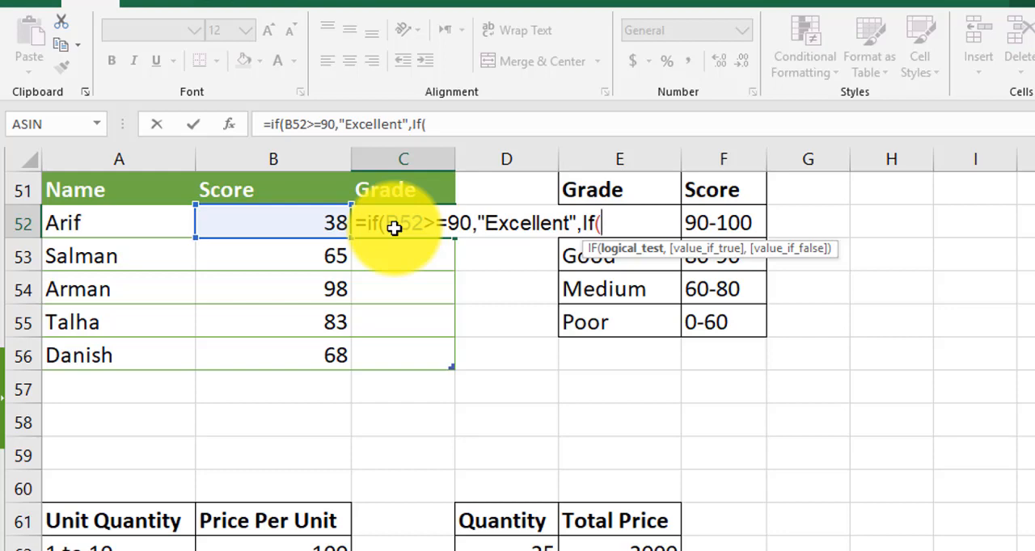
Make the second IF test B52>=80 and return "Good" if true
type("B52")
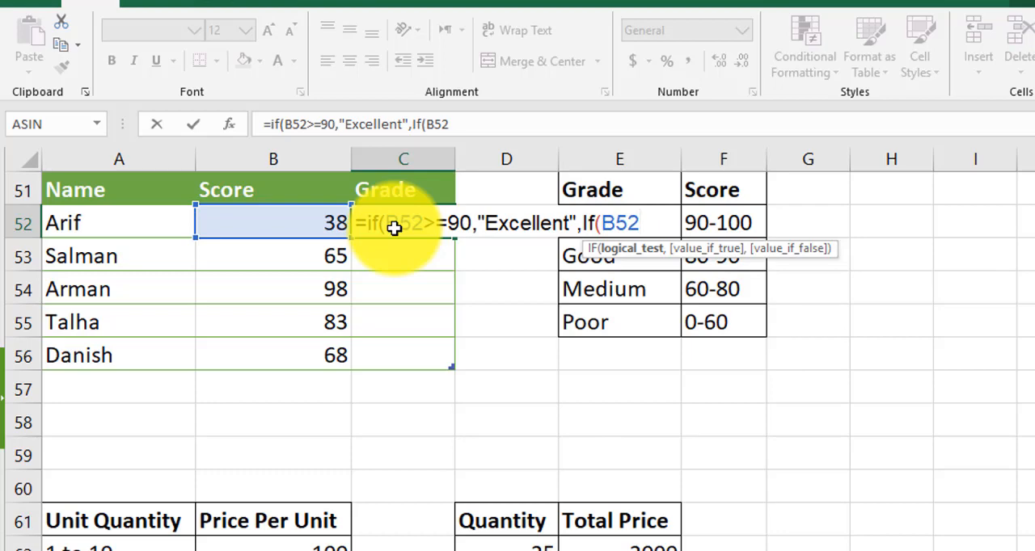
type(">=80,\"")
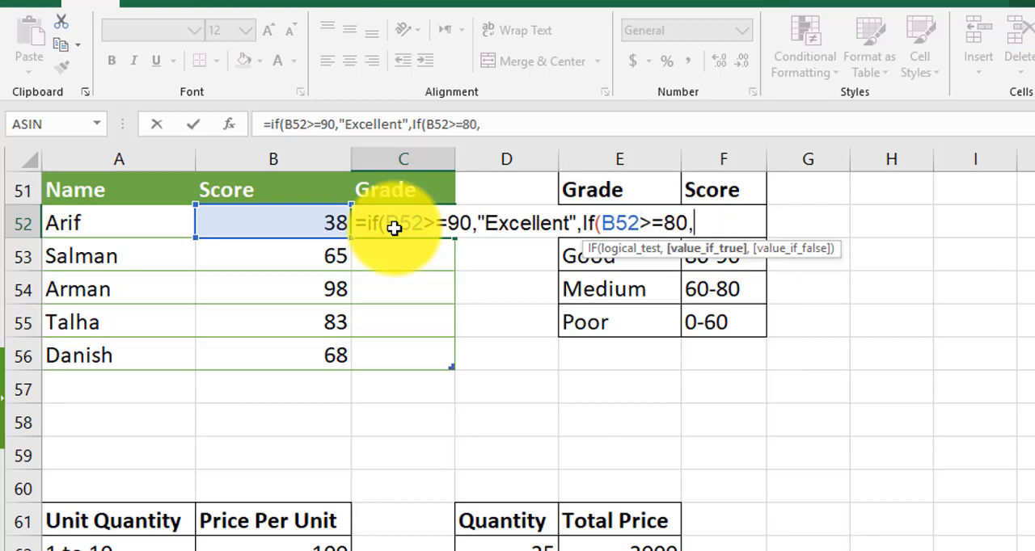
type("Good\",")
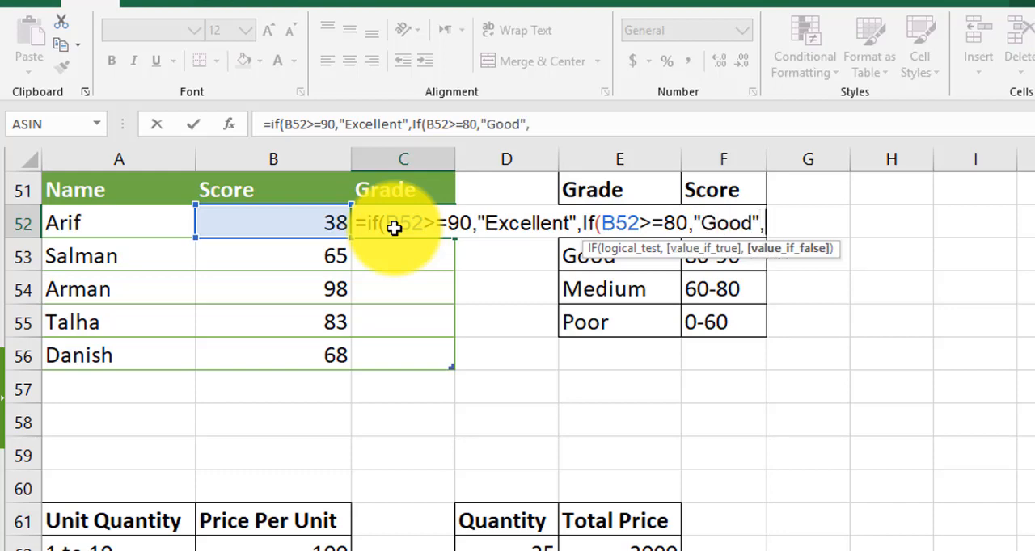
type("IF")
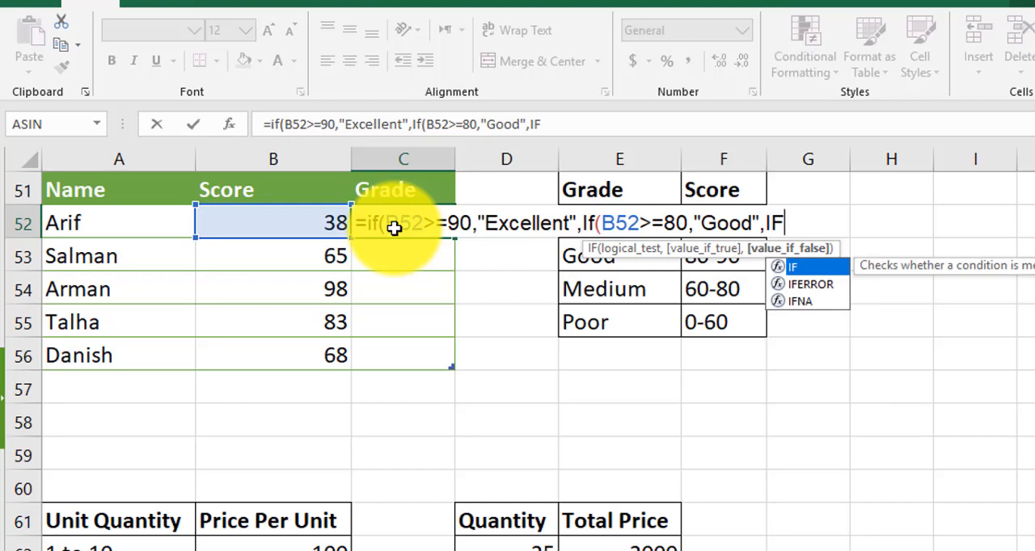
type("(B52>")
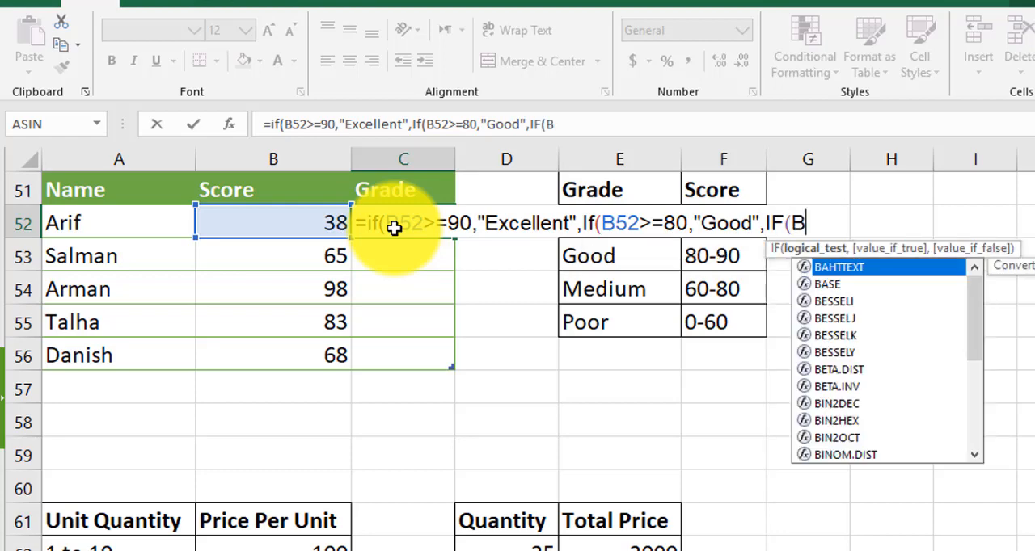
type("=0")
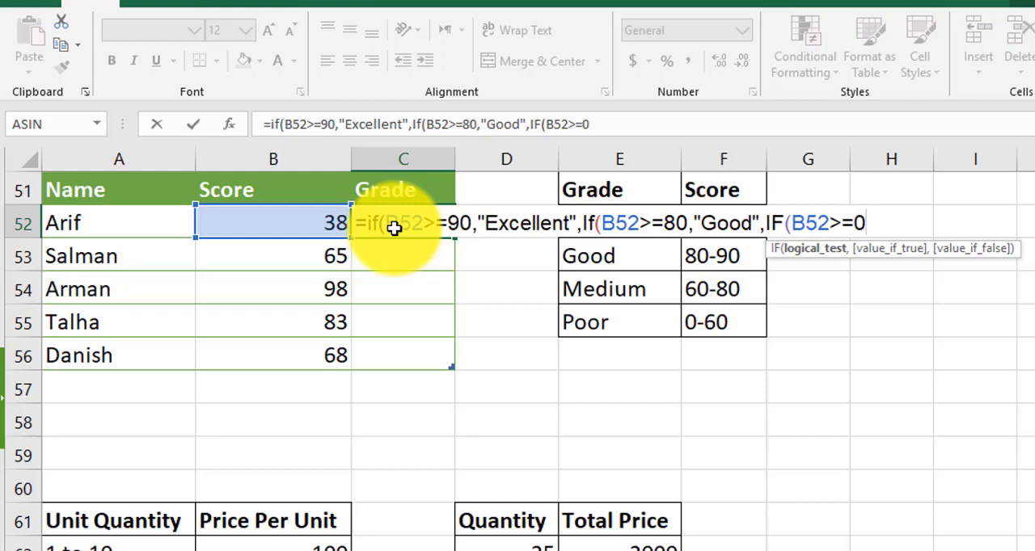
Nest a third IF in the C52 formula with the logical test B52>=60
key("BackSpace")
type("60,\"M")
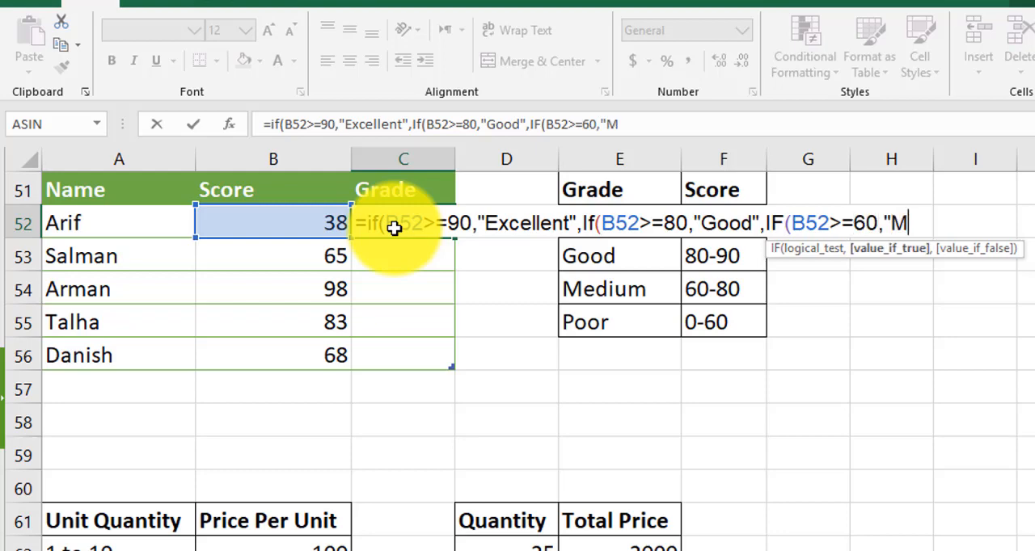
type("edium")
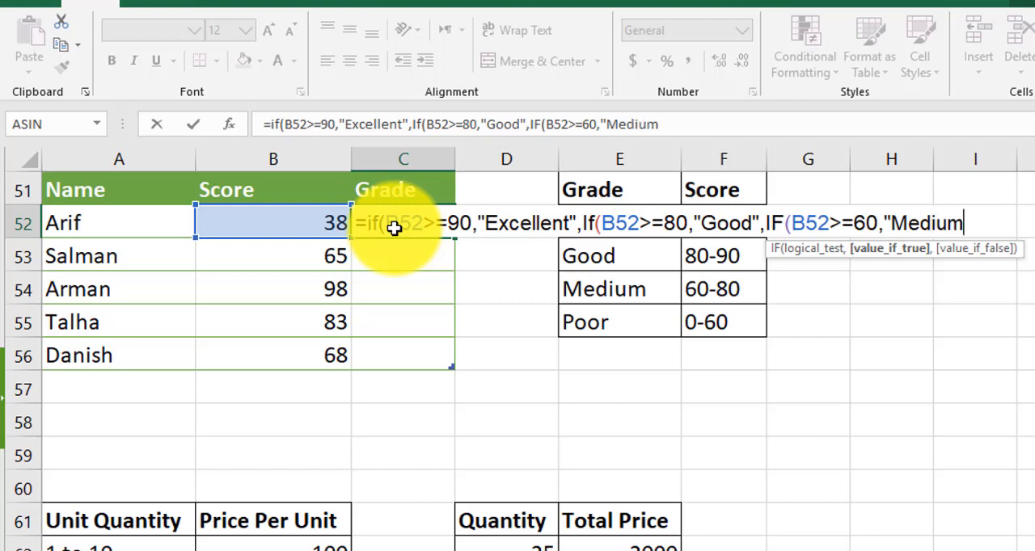
type("\",")
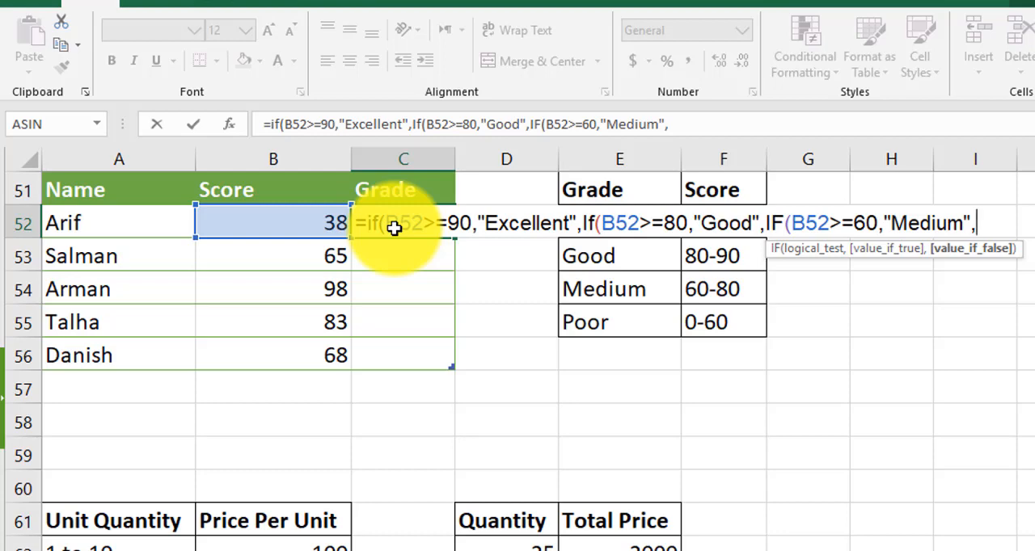
type("\"Poor")
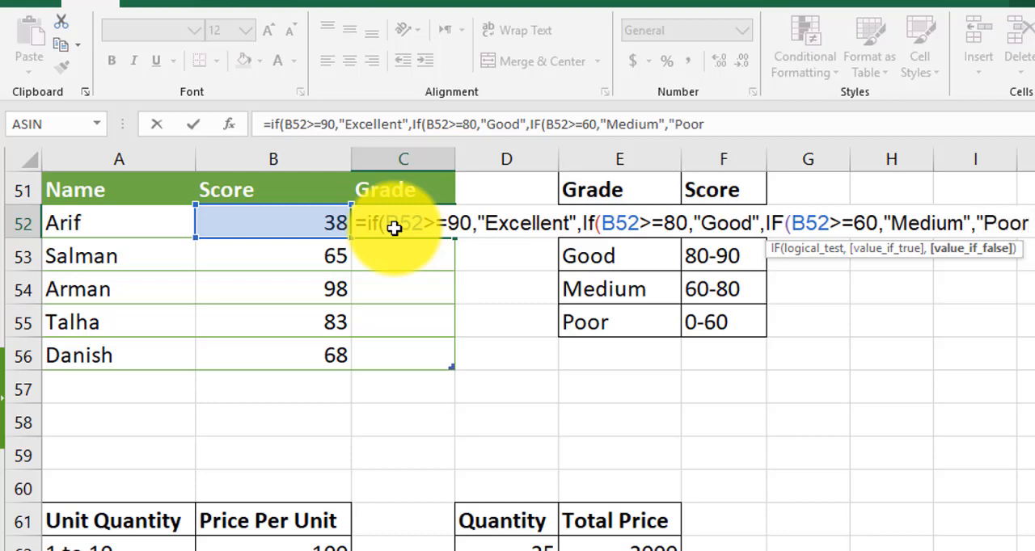
type("\")")
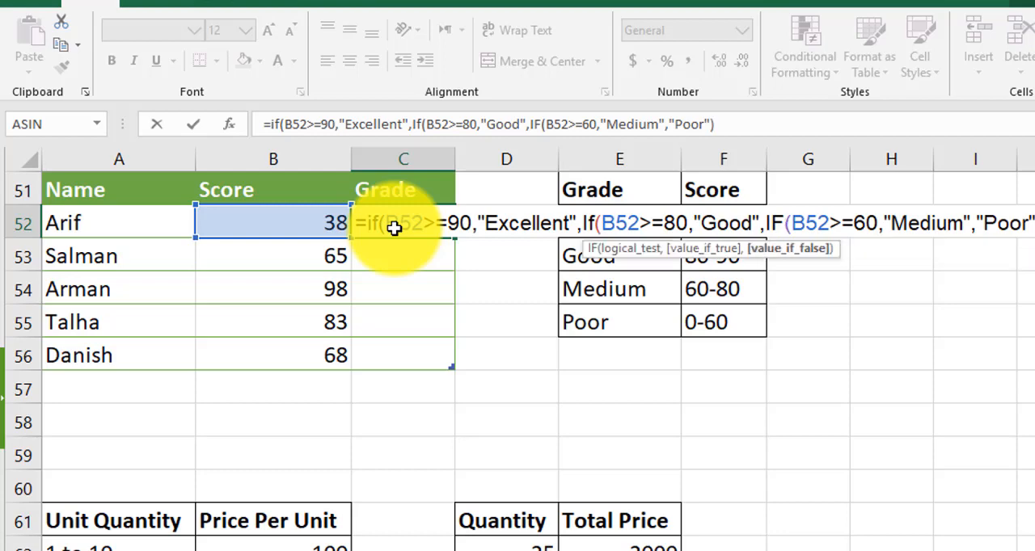
type("))")
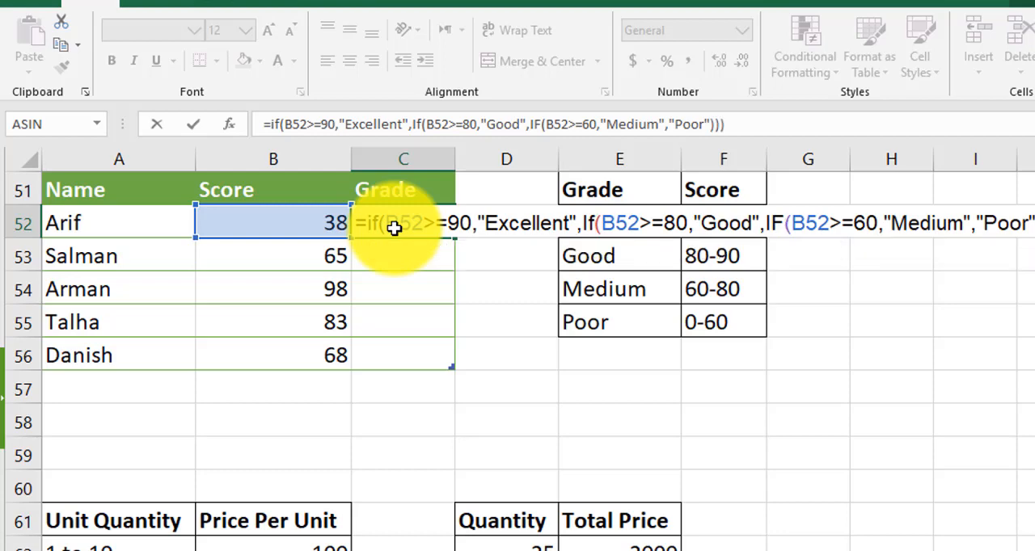
Return "Medium" if the third test is true and "Poor" otherwise, close all three IF functions and enter the formula
key("Return")
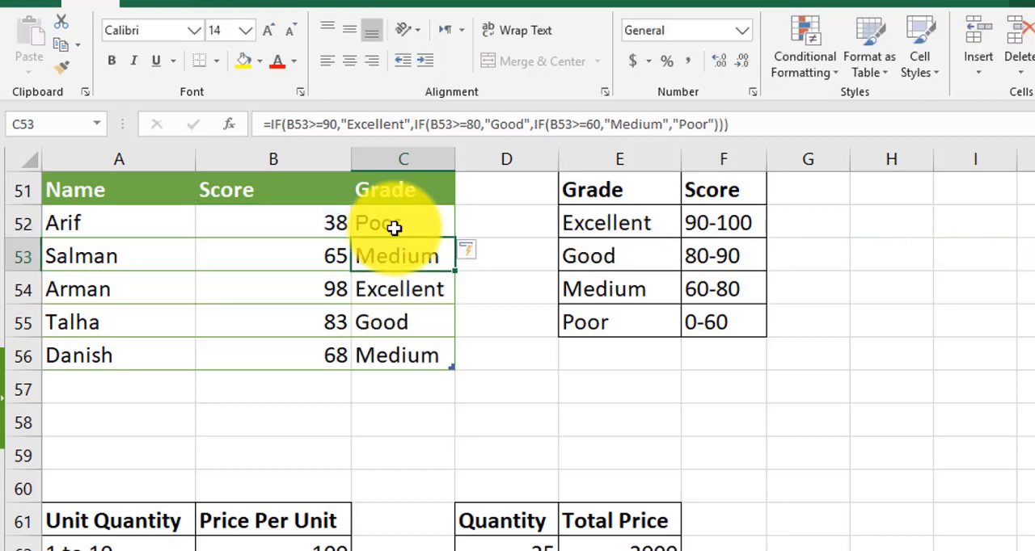
Check each student's score in B52:B56 and grade in C52:C56 against the score ranges of the grading scale
left_click(310, 224)
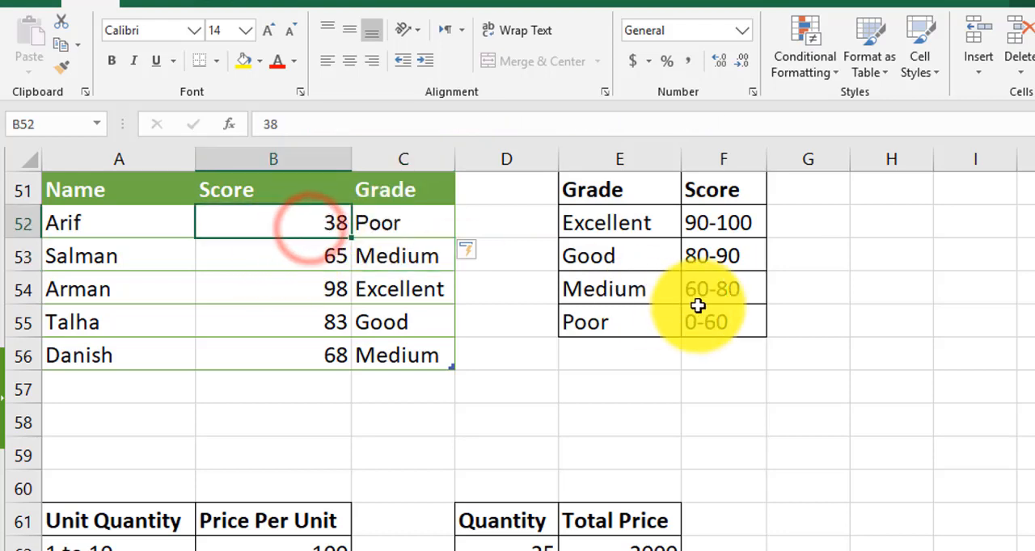
left_click(247, 259)
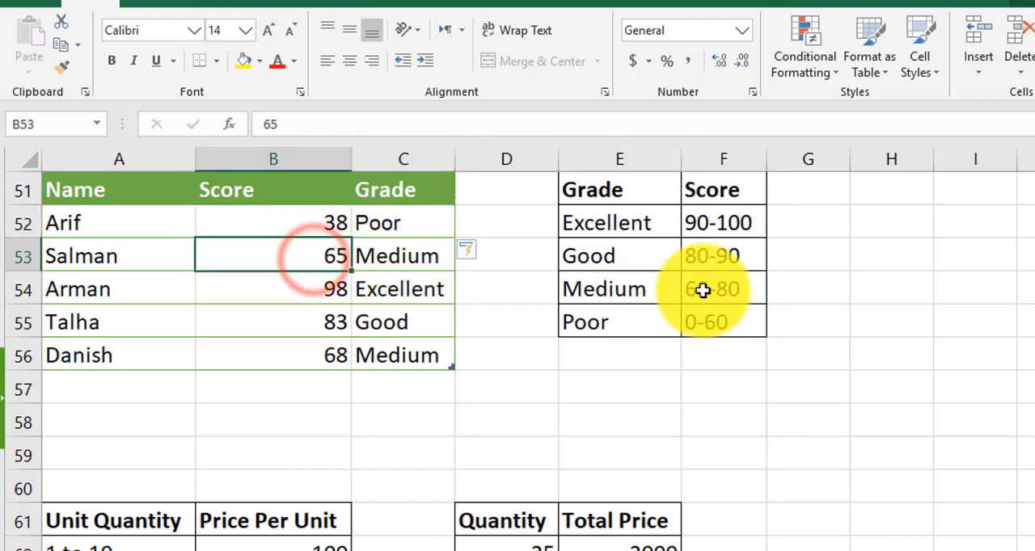
left_click(297, 293)
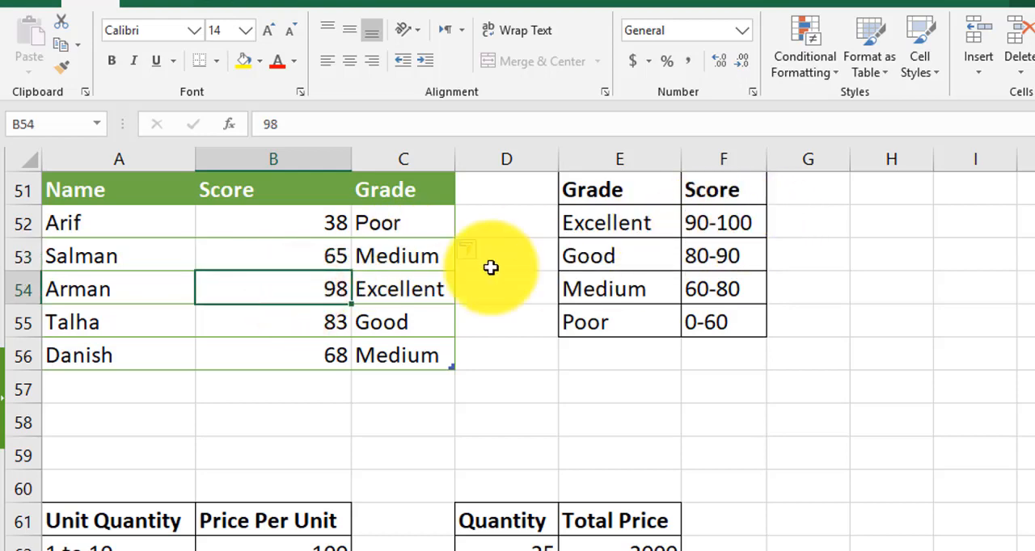
left_click(317, 325)
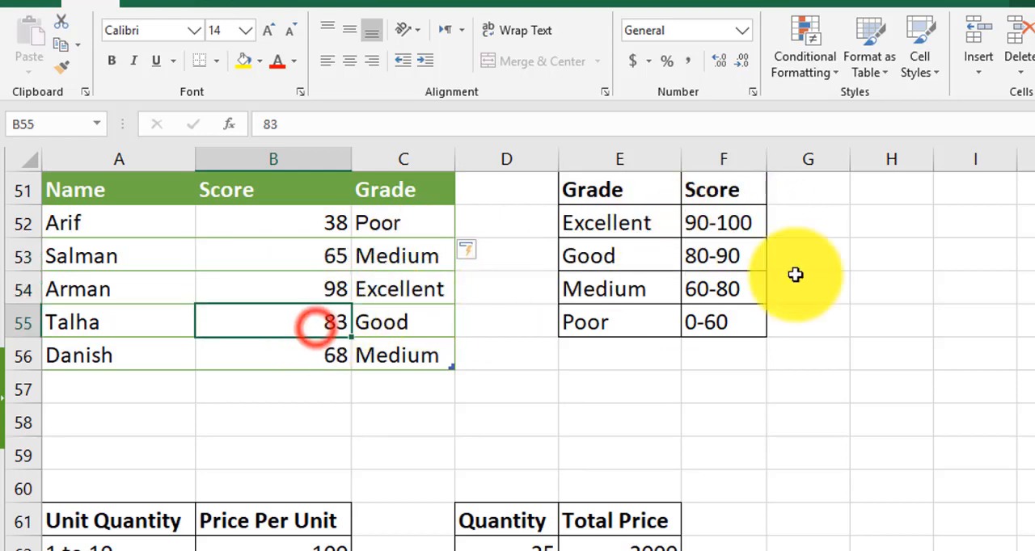
left_click(710, 255)
left_click(404, 323)
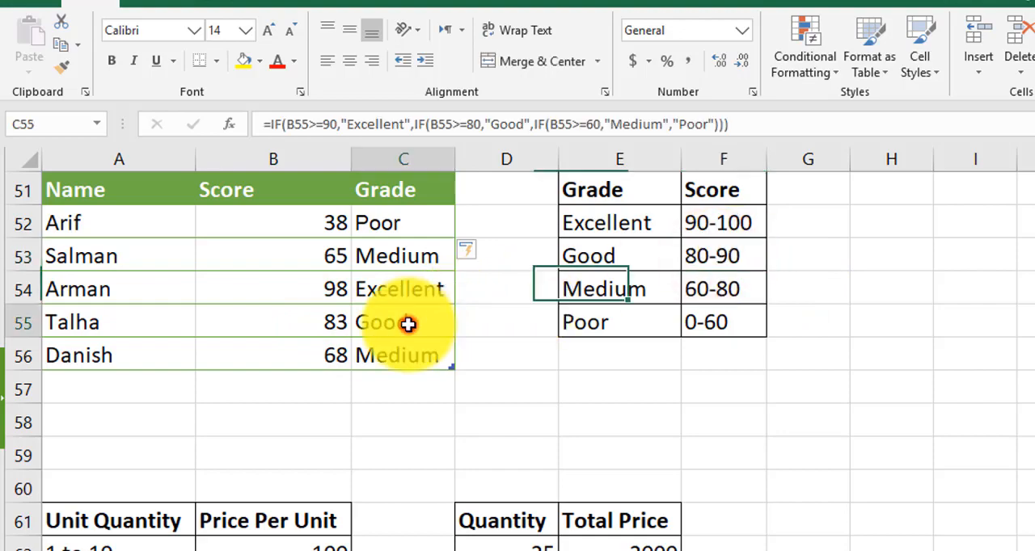
left_click(318, 360)
left_click(710, 291)
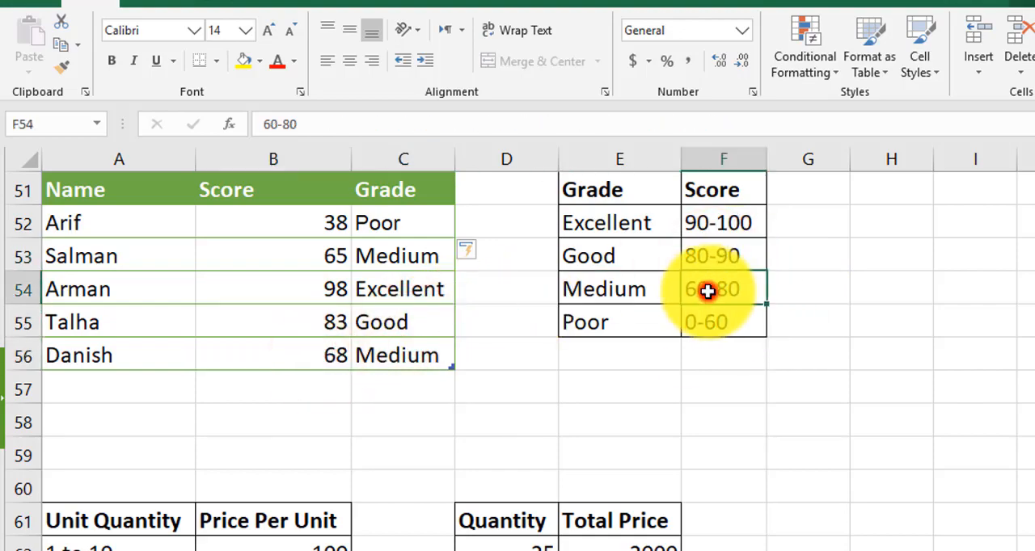
left_click(416, 361)
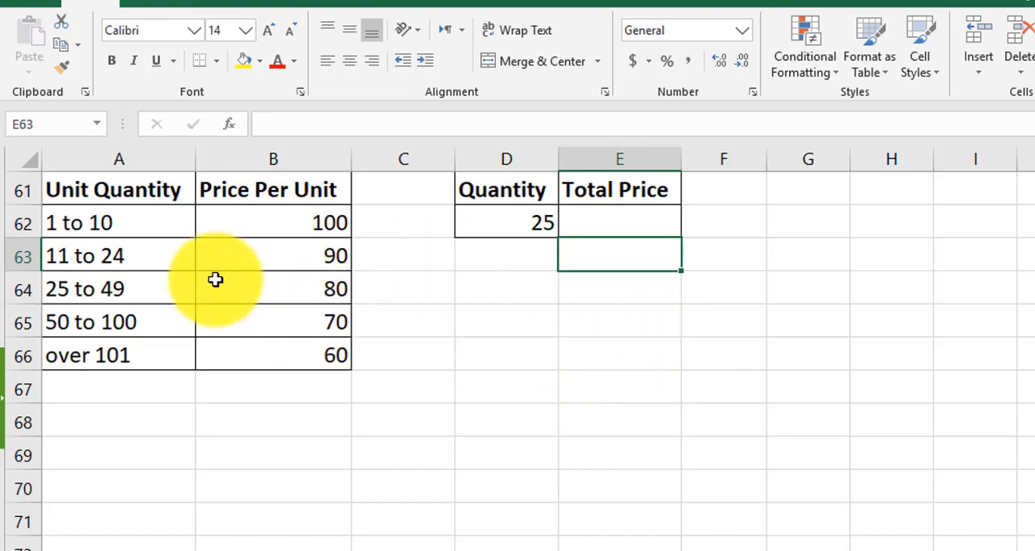
Review the unit quantity ranges and prices per unit in the pricing table, and select Total Price cell E62
left_click(144, 229)
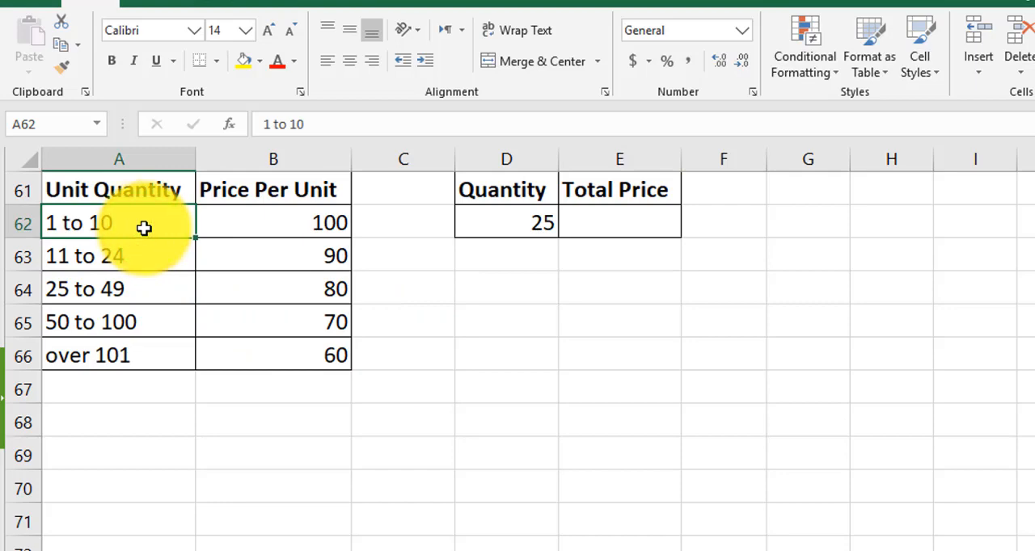
left_click(286, 221)
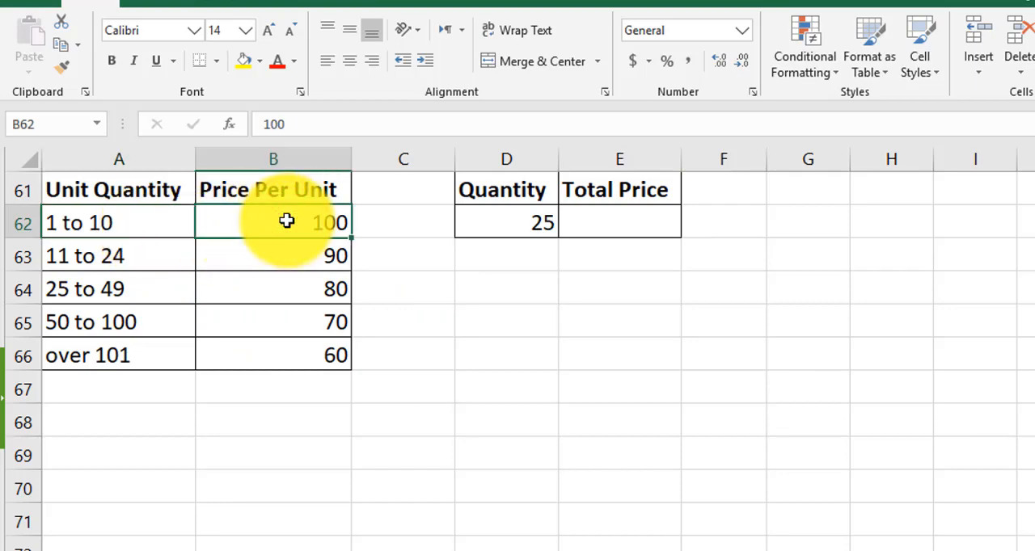
left_click(106, 250)
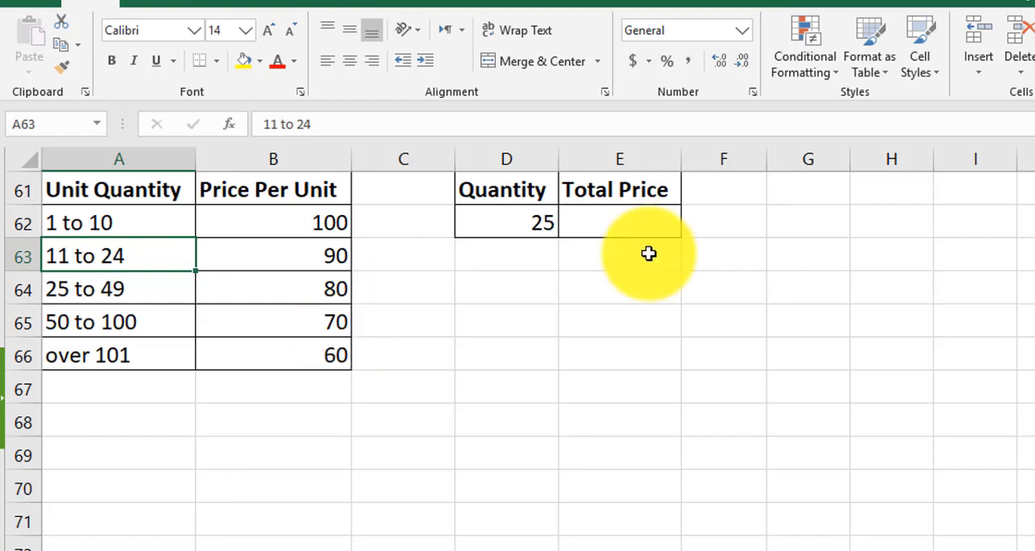
left_click(648, 227)
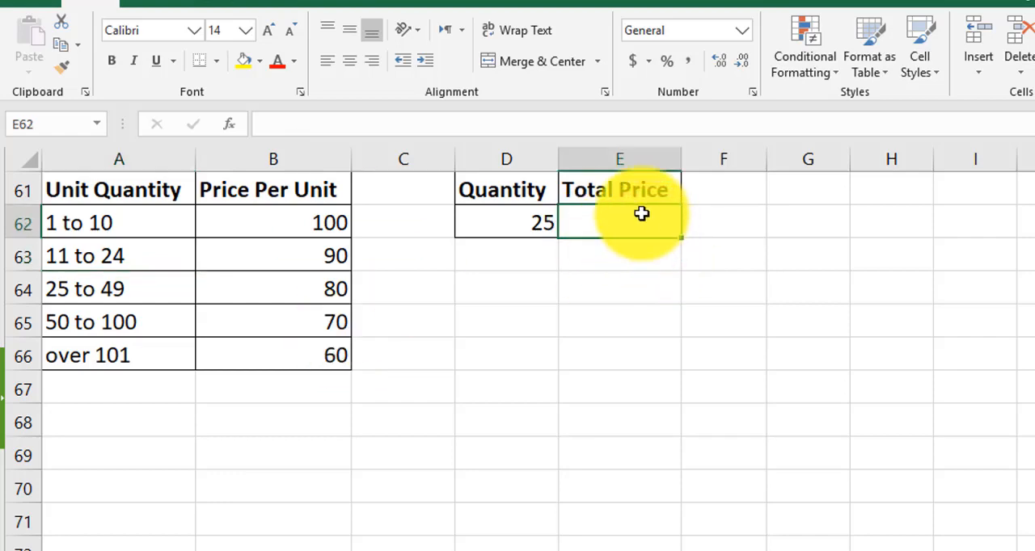
Start an IF formula in Total Price cell E62 with the logical test D62>=101, returning 60 if true
left_click(504, 221)
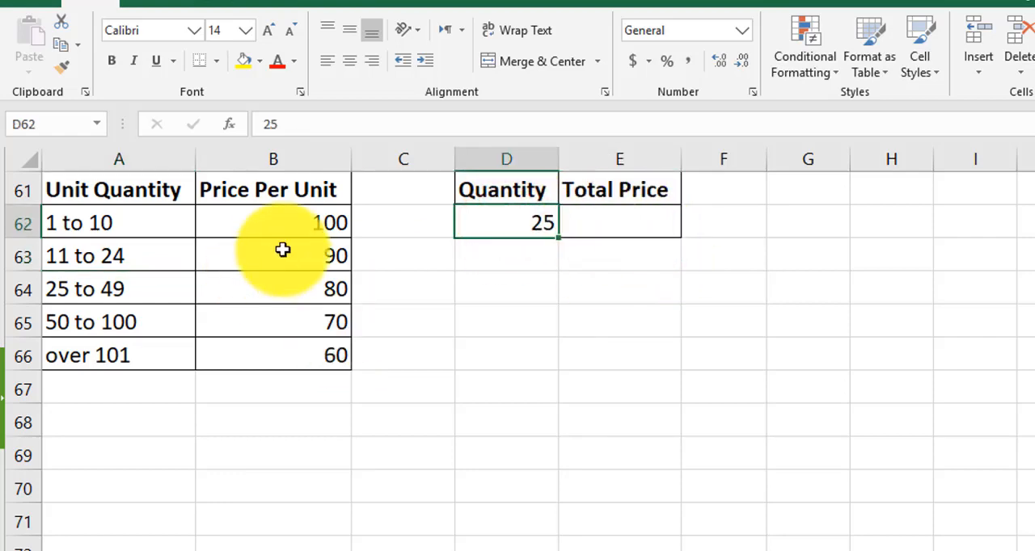
left_click(614, 226)
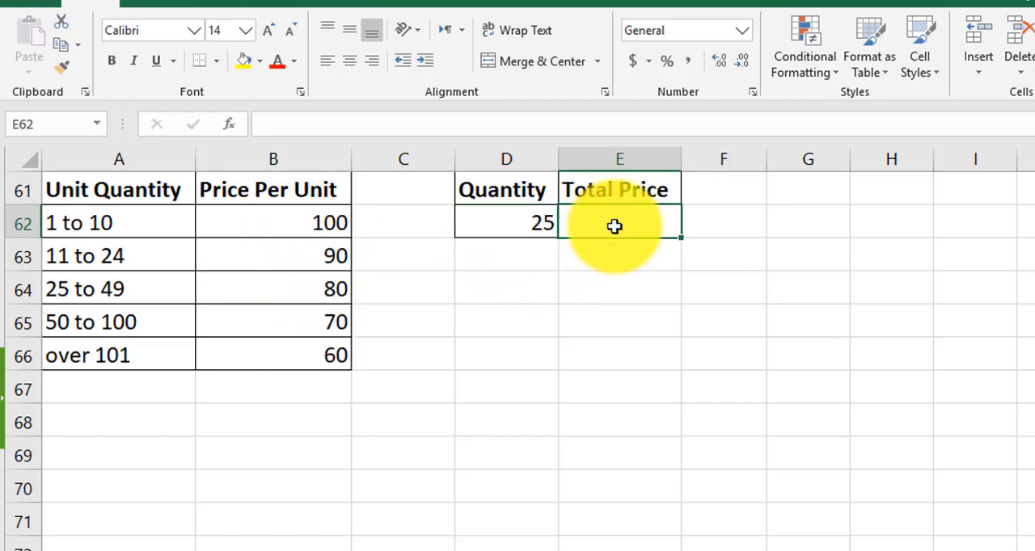
type("=")
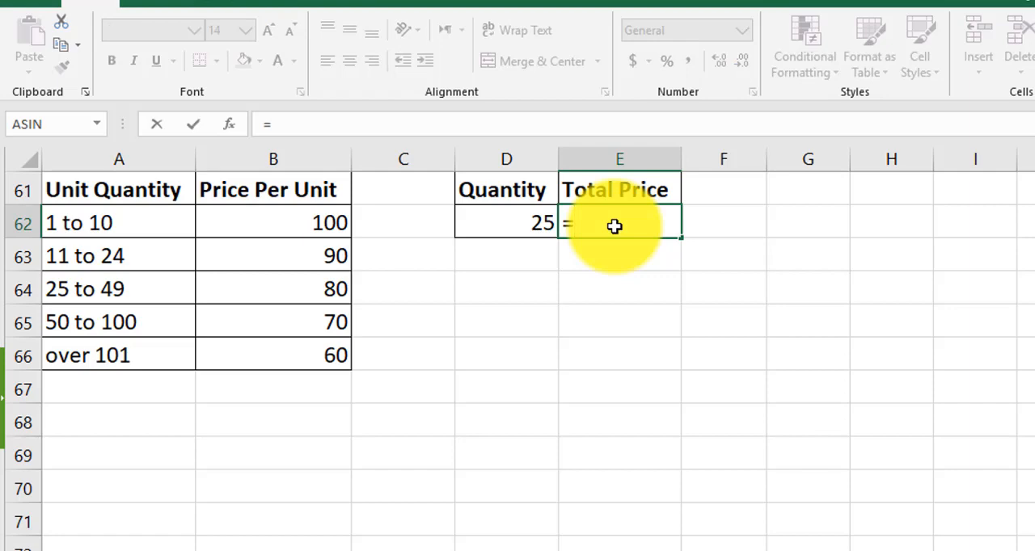
type("if")
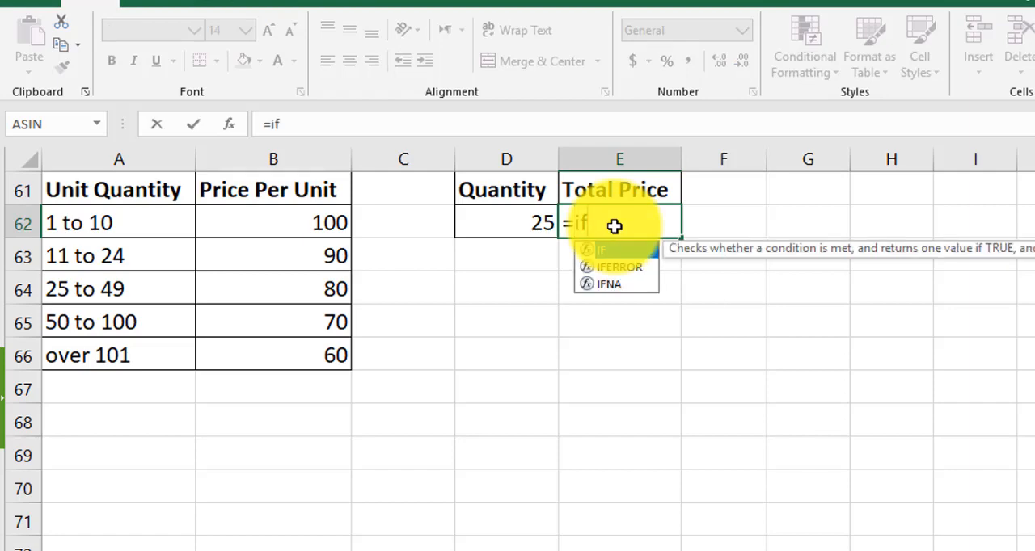
type("(")
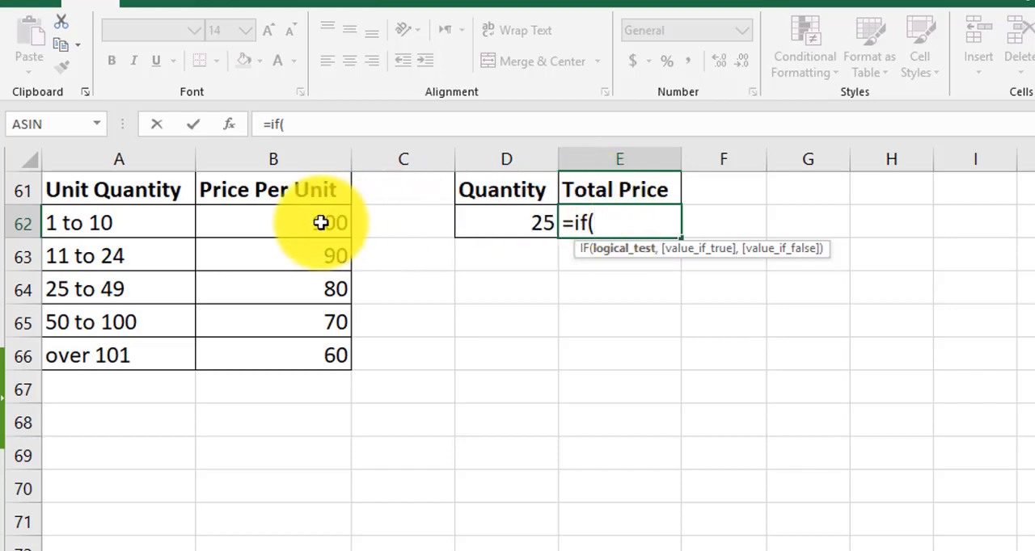
left_click(517, 223)
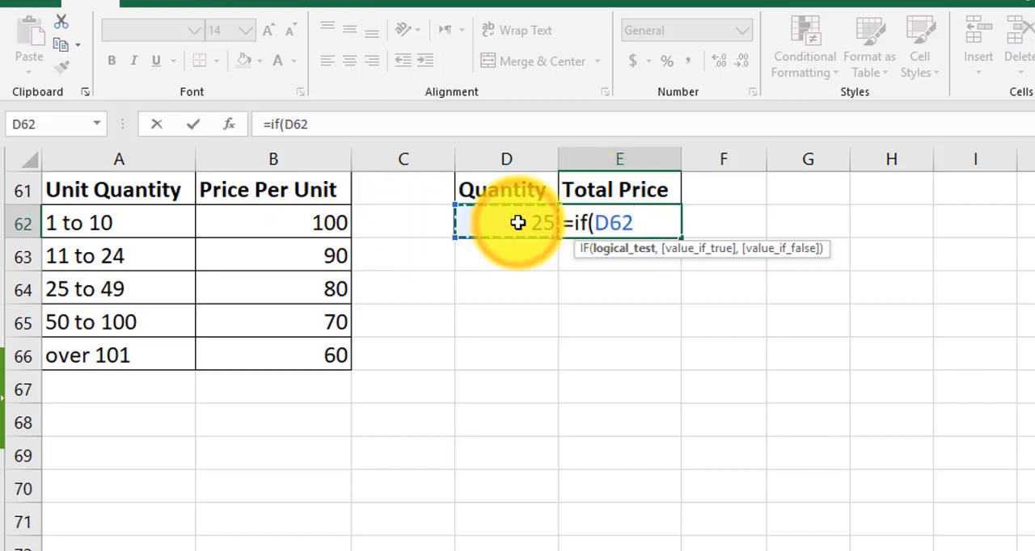
type(">=")
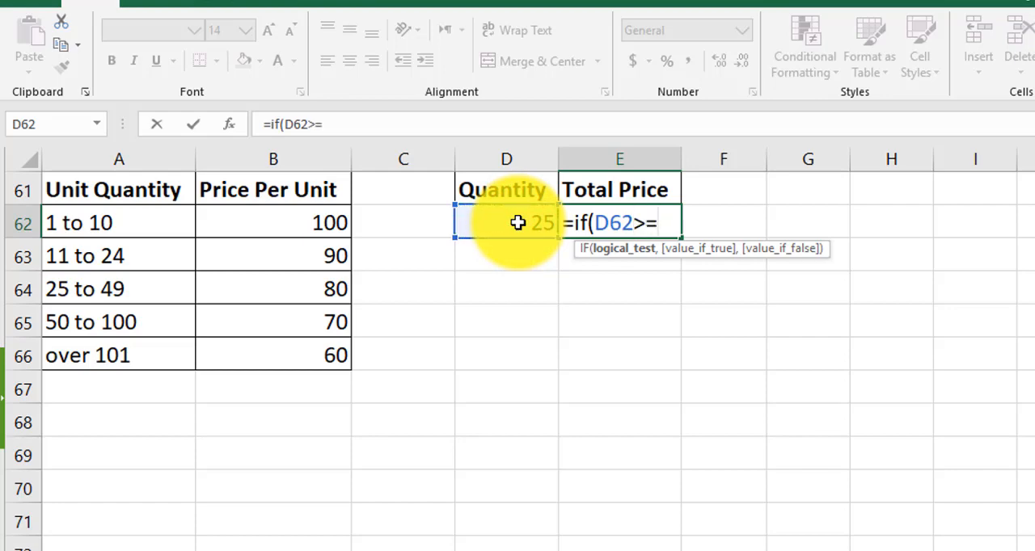
type("101")
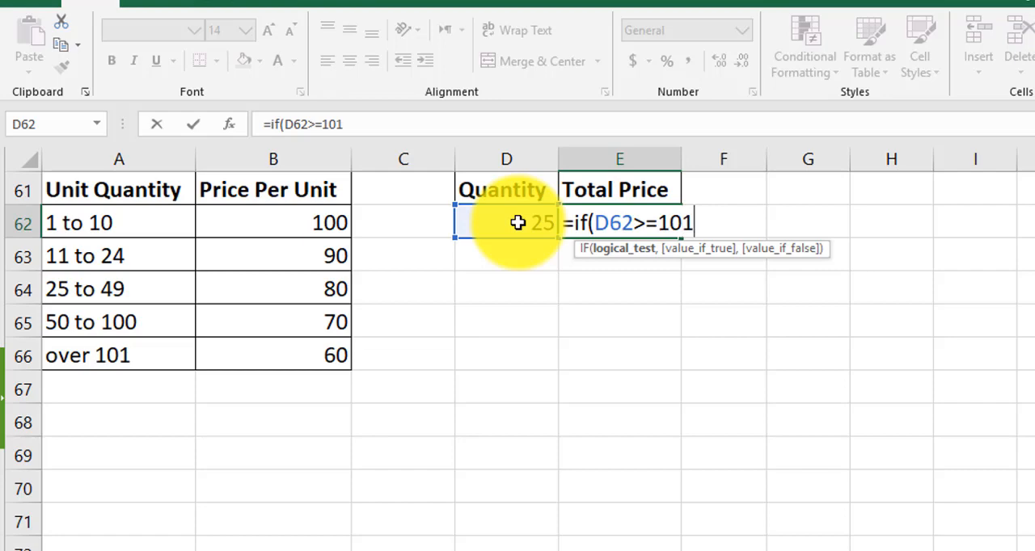
type(",60")
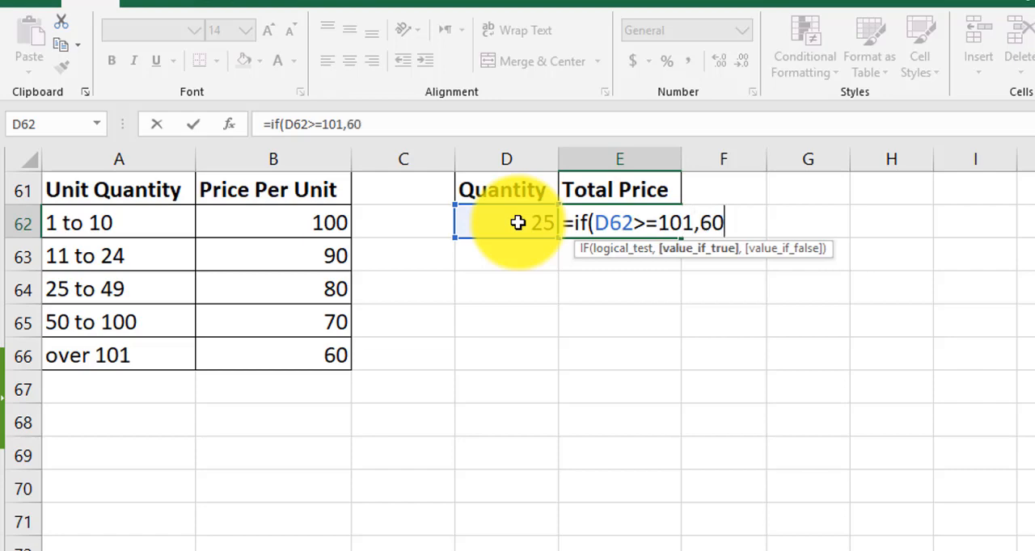
type(",")
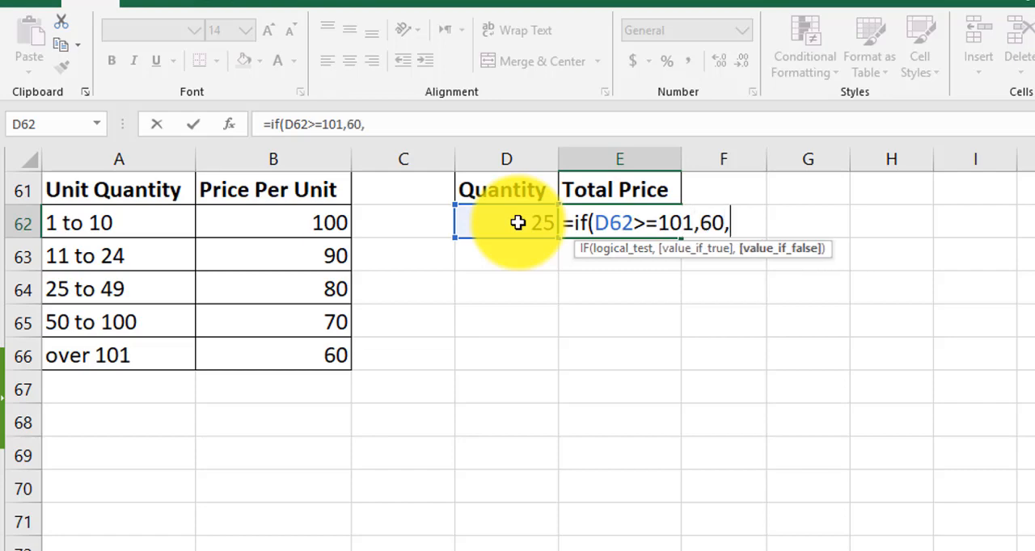
type("if(")
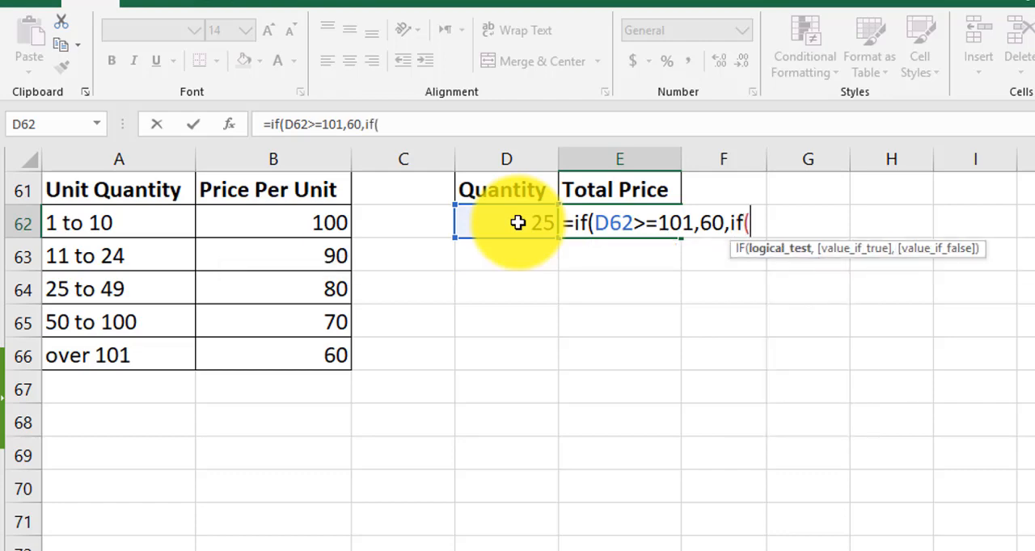
Nest a second IF in the E62 formula that returns 70 when D62>=50
left_click(518, 223)
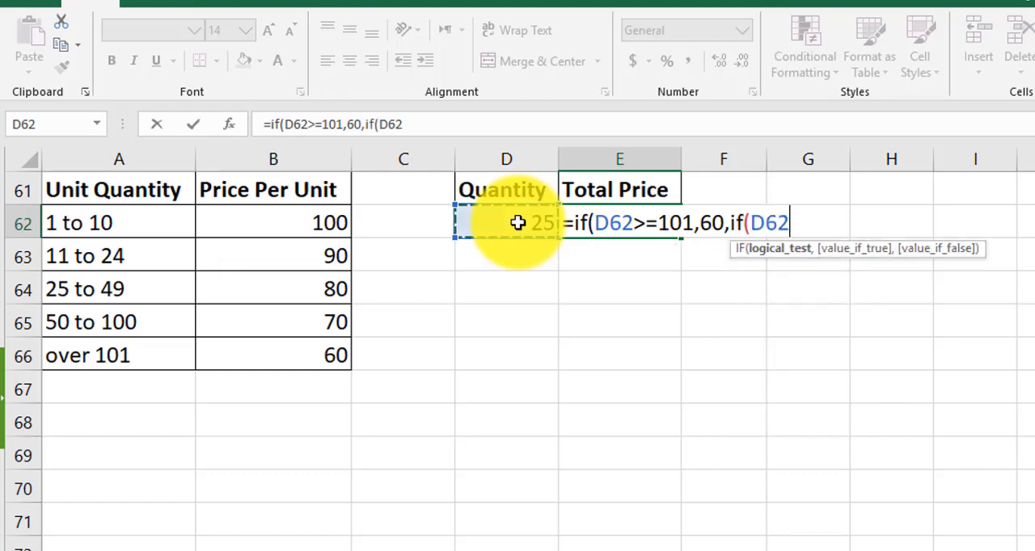
type(">=50,70,")
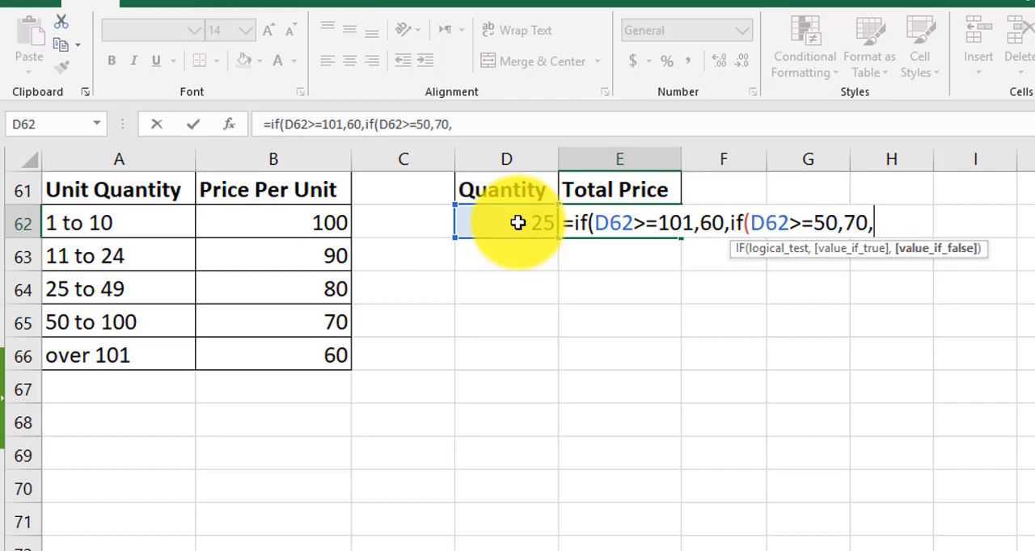
type("if(")
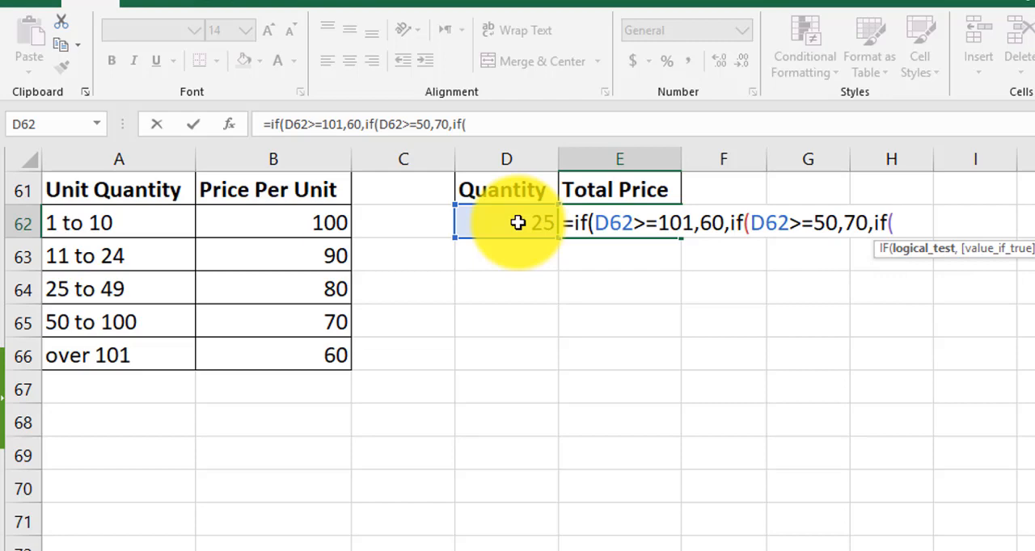
Nest a third IF in the E62 formula that returns 80 when D62>=25
left_click(517, 224)
type(">=")
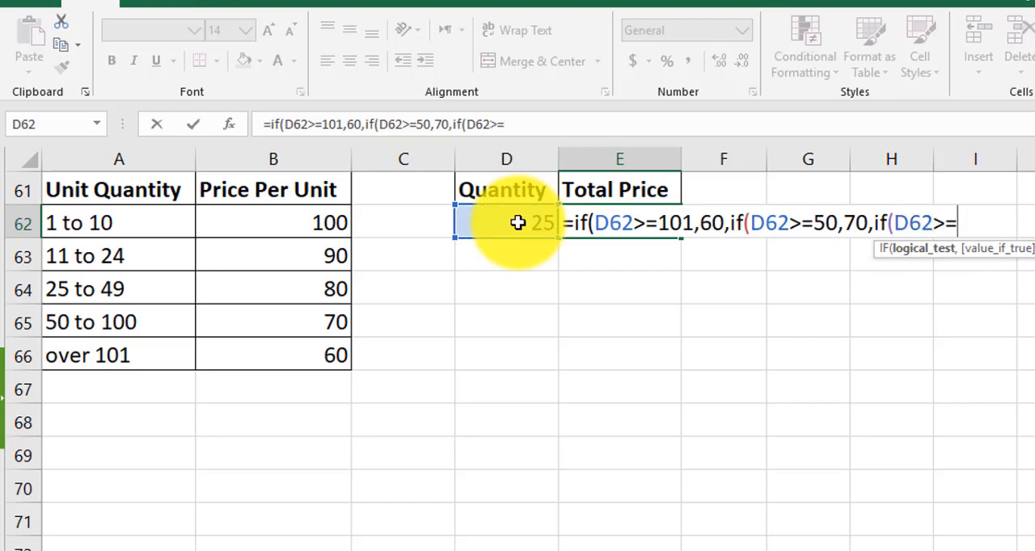
type("25,8")
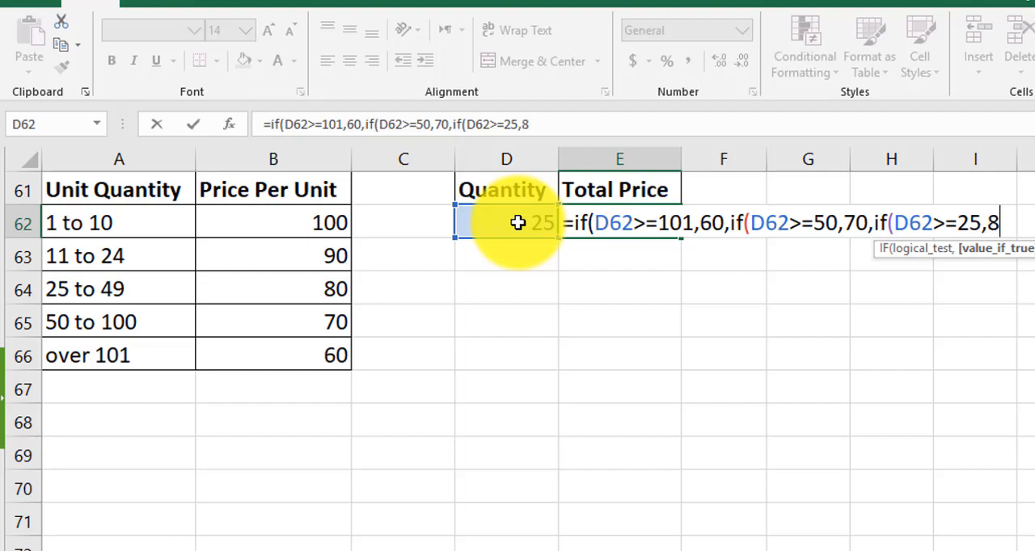
type("0,if")
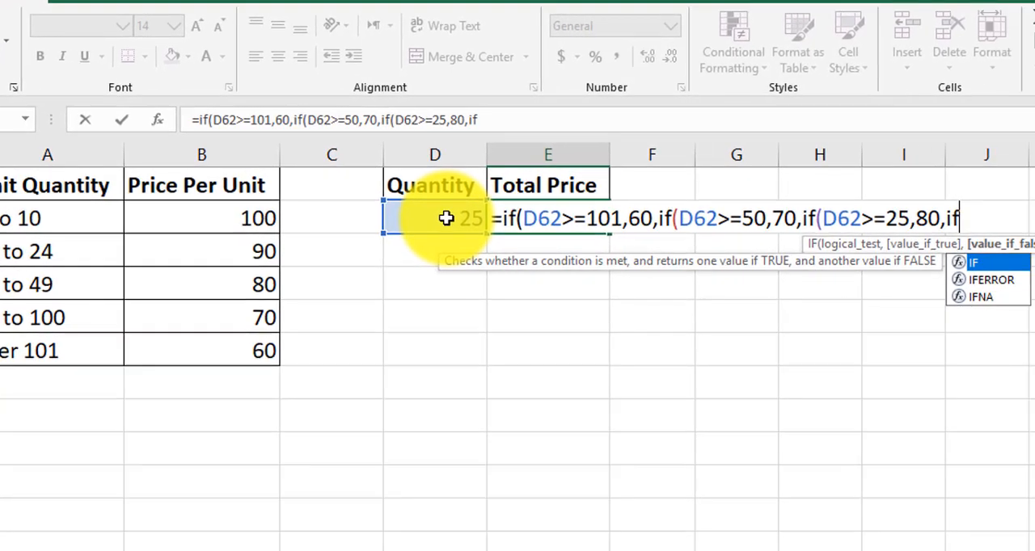
type("(")
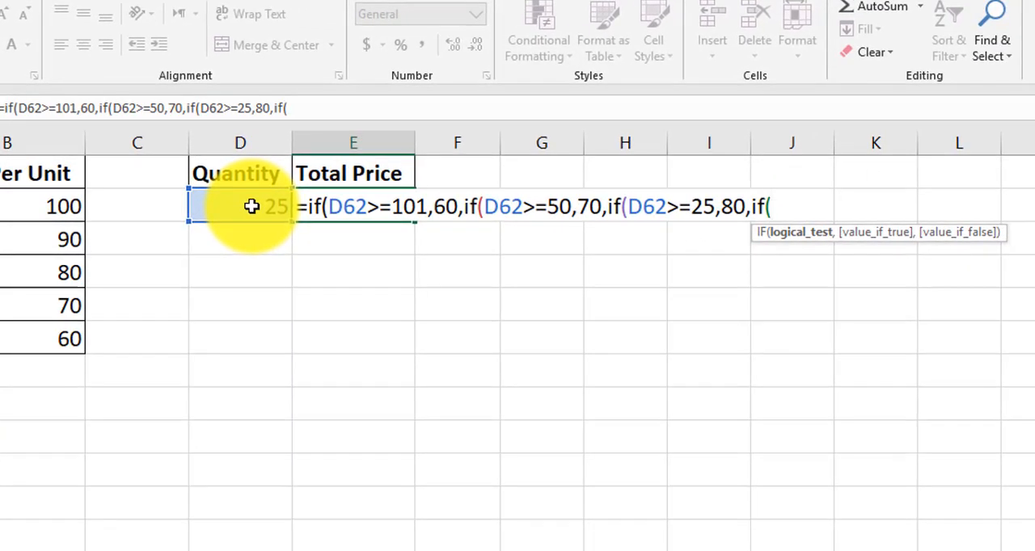
Nest a fourth IF in the E62 formula with the logical test D62>=11, returning 90 if true
left_click(252, 207)
type(">=")
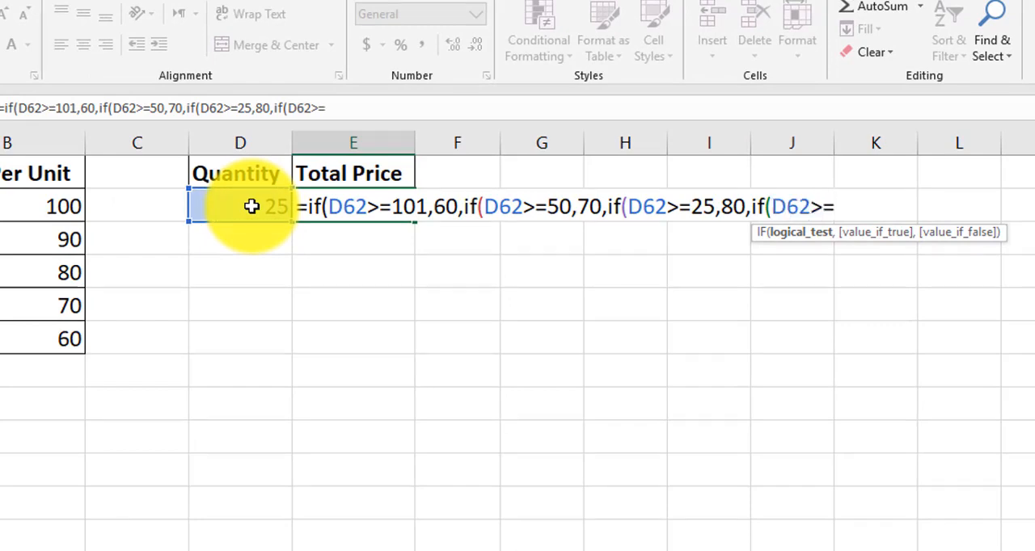
type("11,")
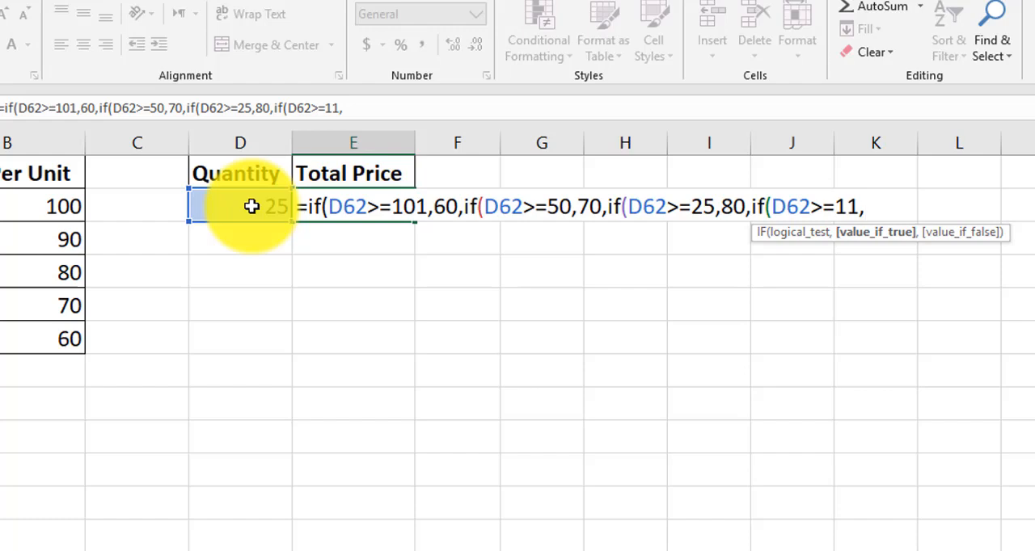
type("90d,")
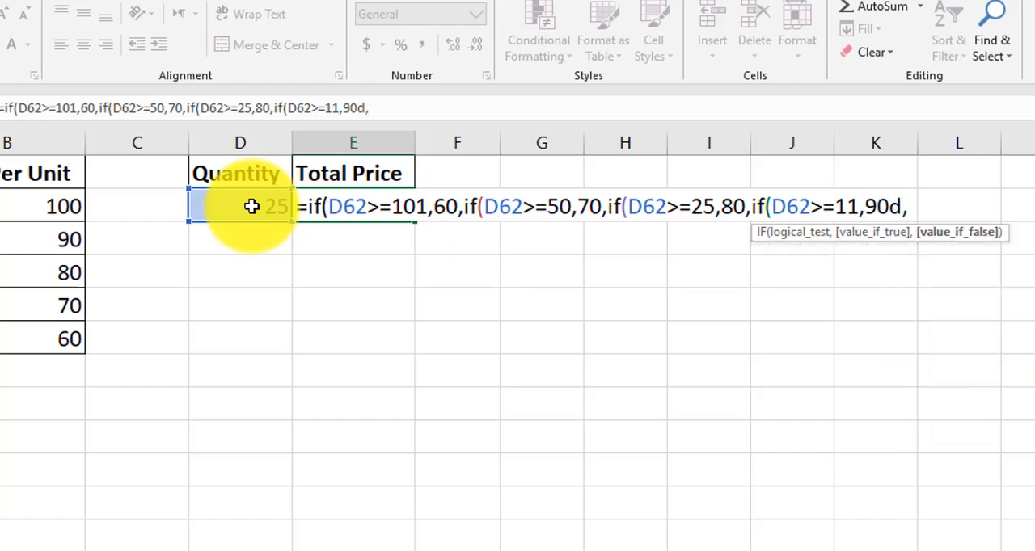
key("BackSpace")
key("BackSpace")
type(",if")
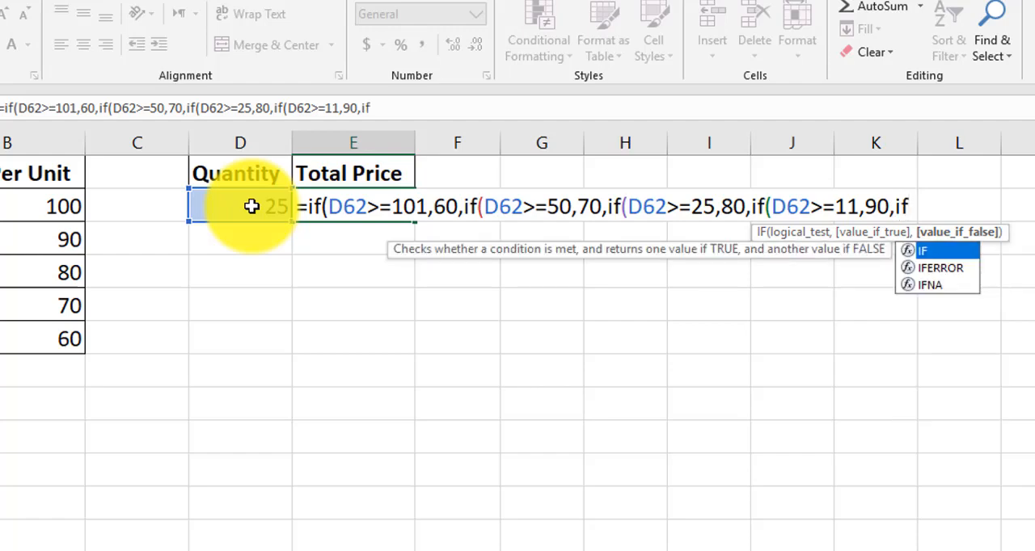
type("(")
Nest a fifth IF in the E62 formula with the test D62>=1, returning 100 if true and an empty string "" otherwise
left_click(251, 206)
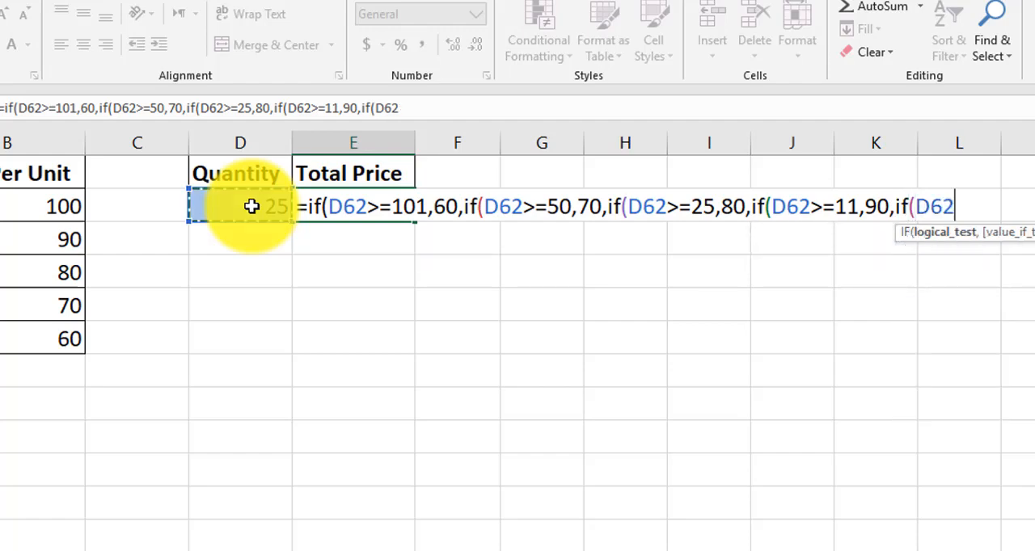
type(">=")
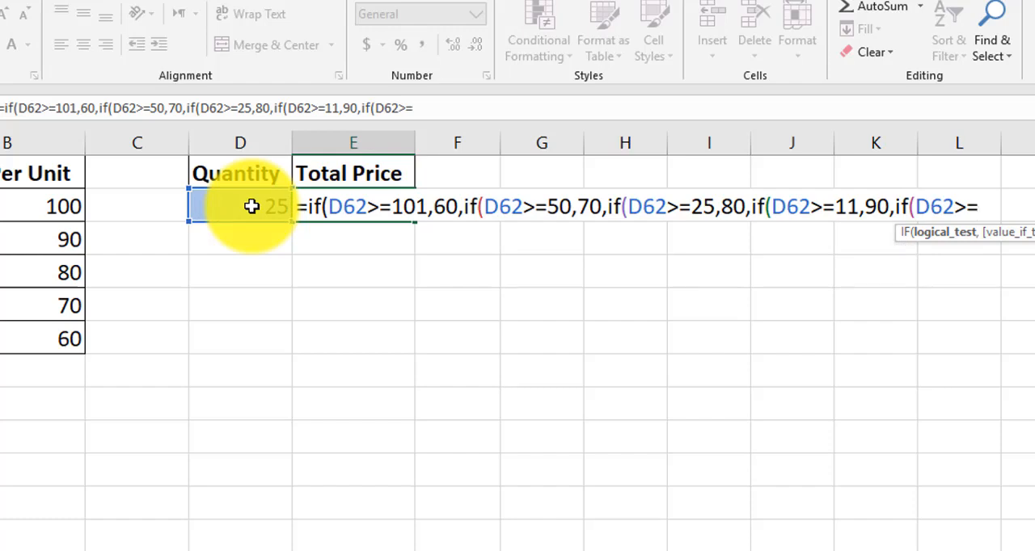
type("1,")
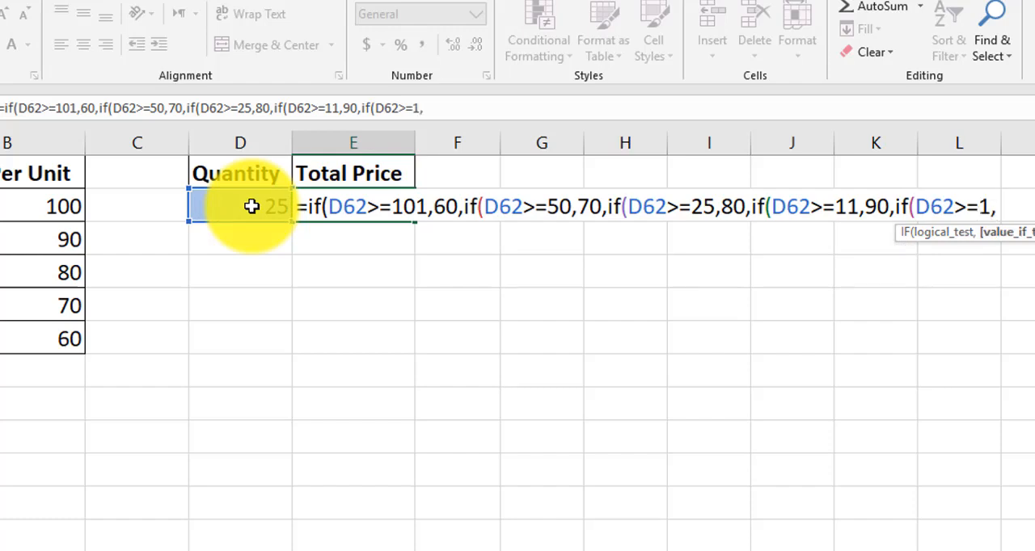
type("100")
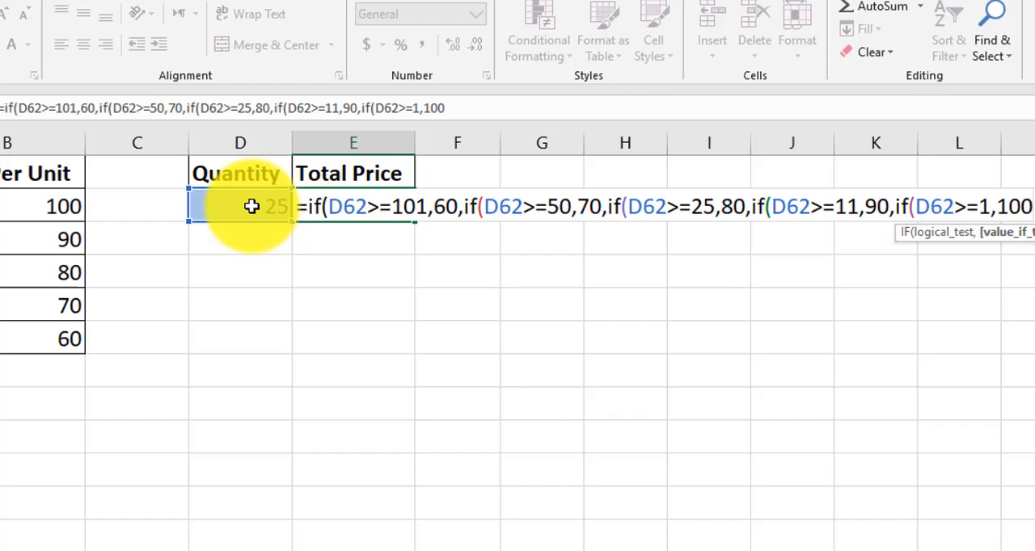
type(",\"\")))")
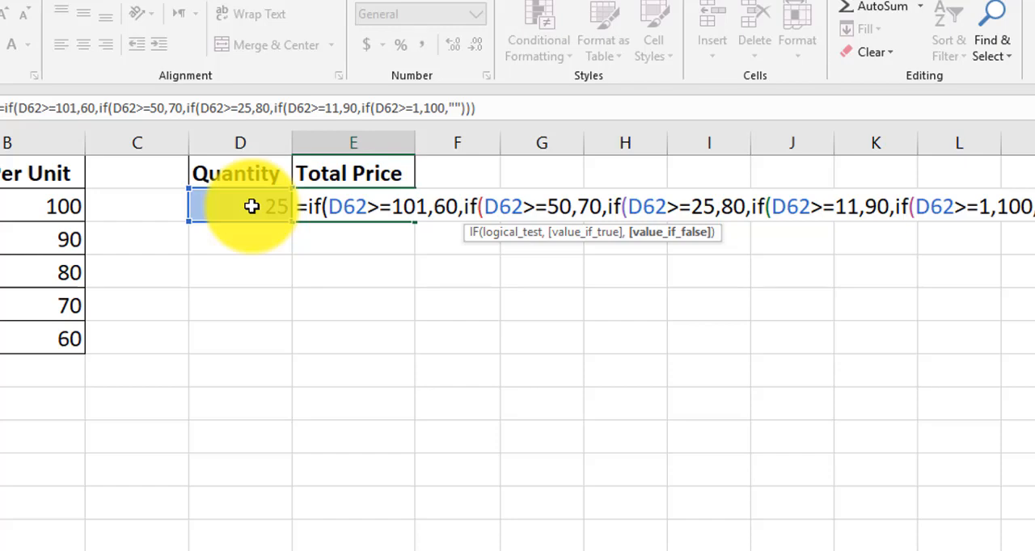
type(")")
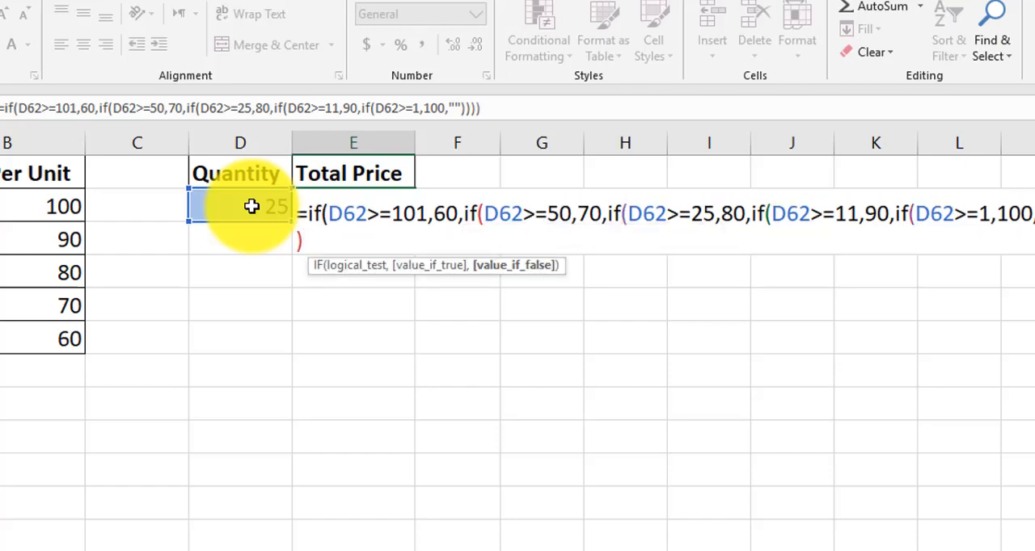
type(")*")
Close all five IF functions, multiply the result by the quantity in D62 and enter the formula
left_click(252, 206)
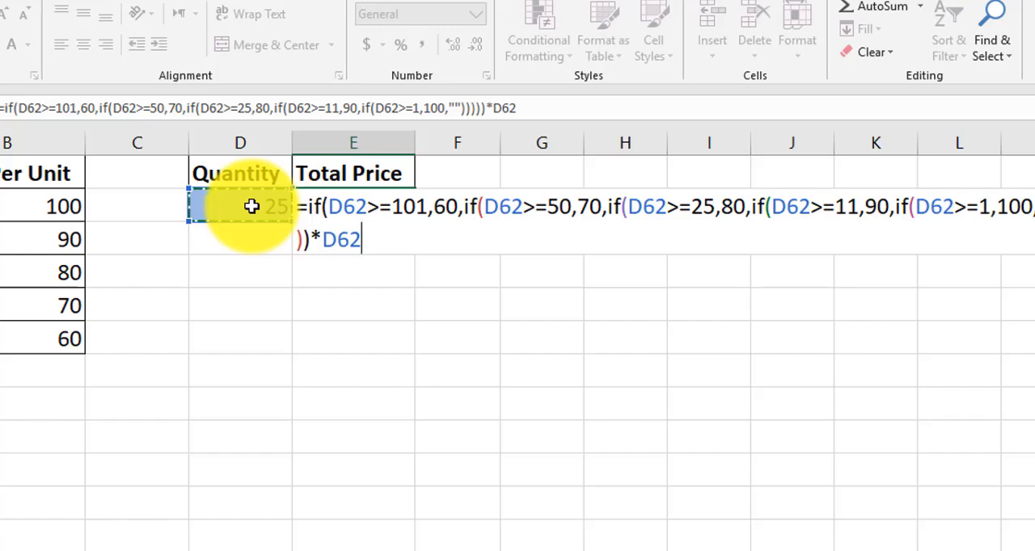
key("Return")
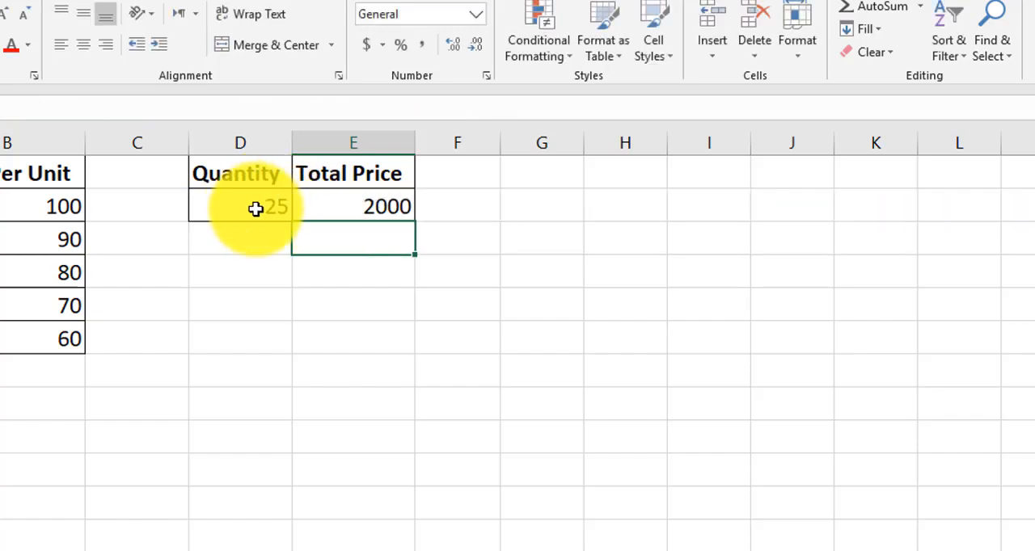
Check the total in E62 against the quantity in D62 and the matching price per unit in B64
left_click(258, 208)
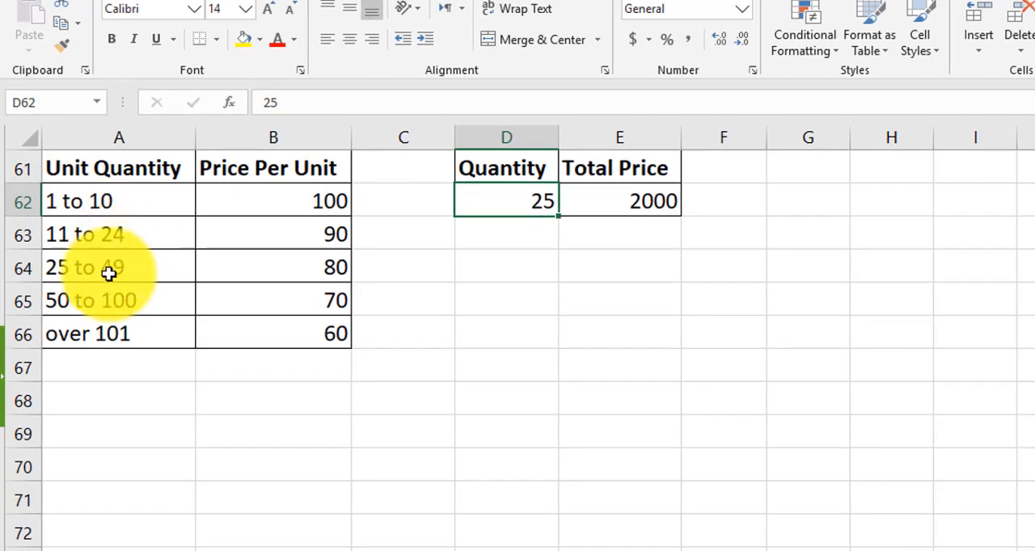
left_click(330, 263)
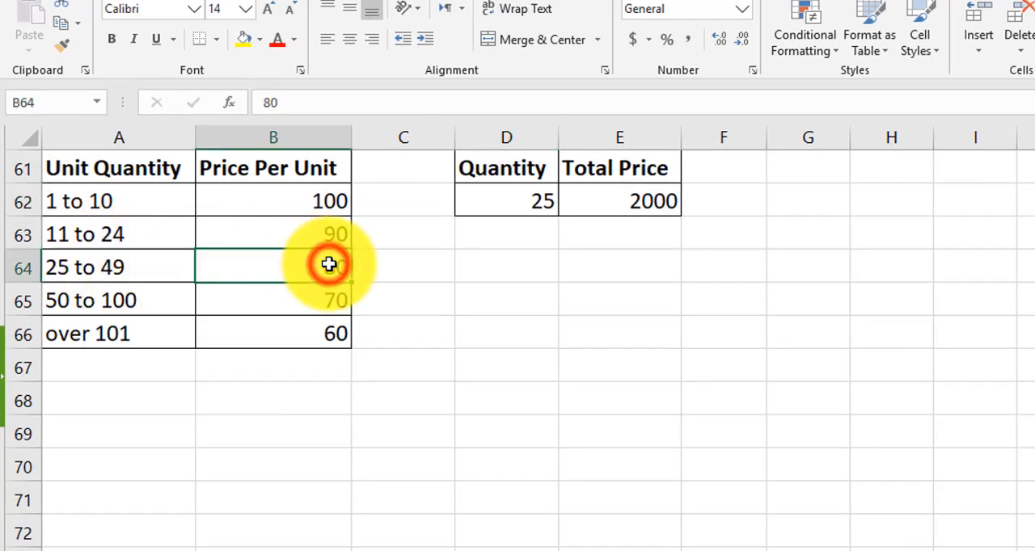
left_click(629, 201)
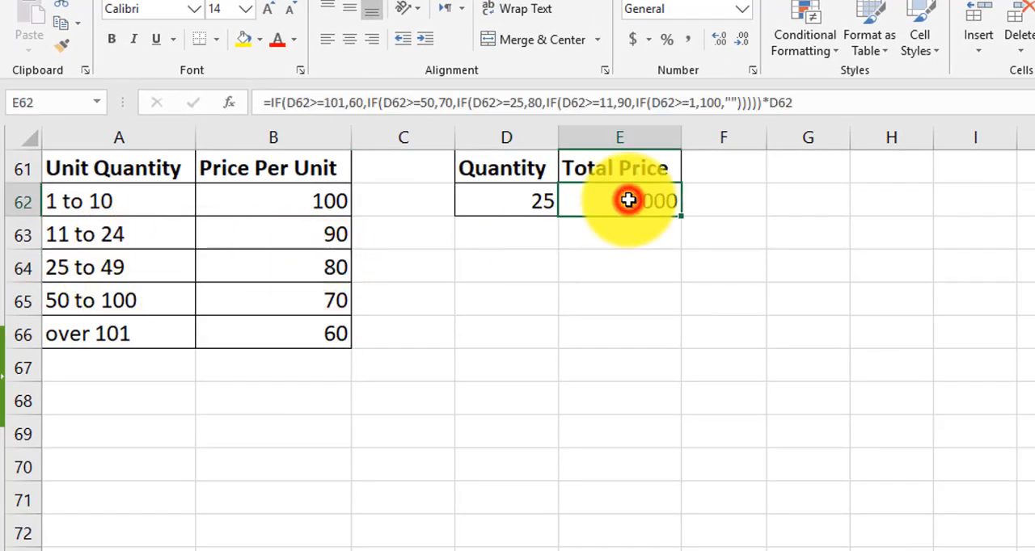
Test the total price formula by entering the quantities 1 and 10 in D62, one after the other
left_click(526, 205)
type("1")
key("Return")
key("Up")
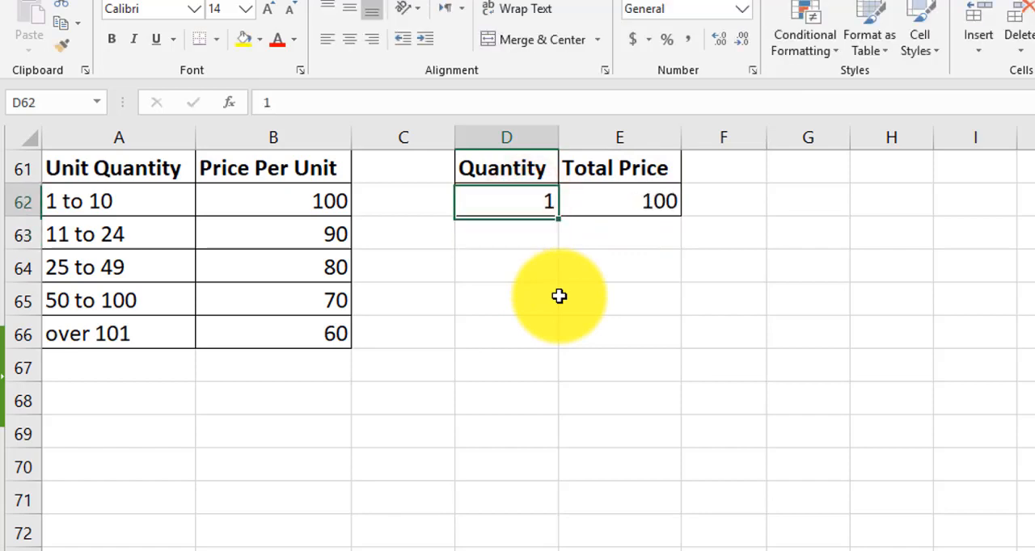
type("10")
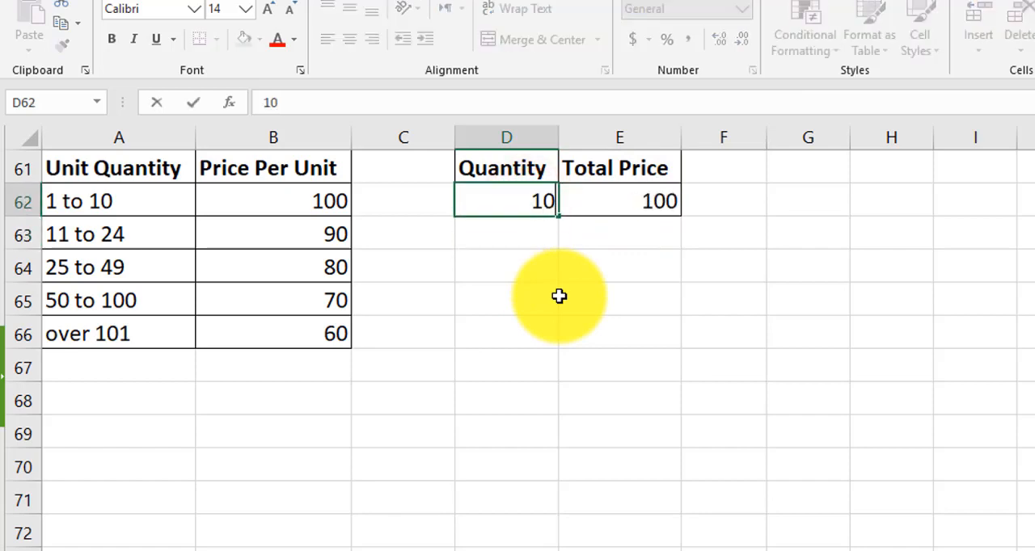
key("Return")
key("Up")
Set the quantity in D62 to 11 and check the matching price per unit in B63
type("1")
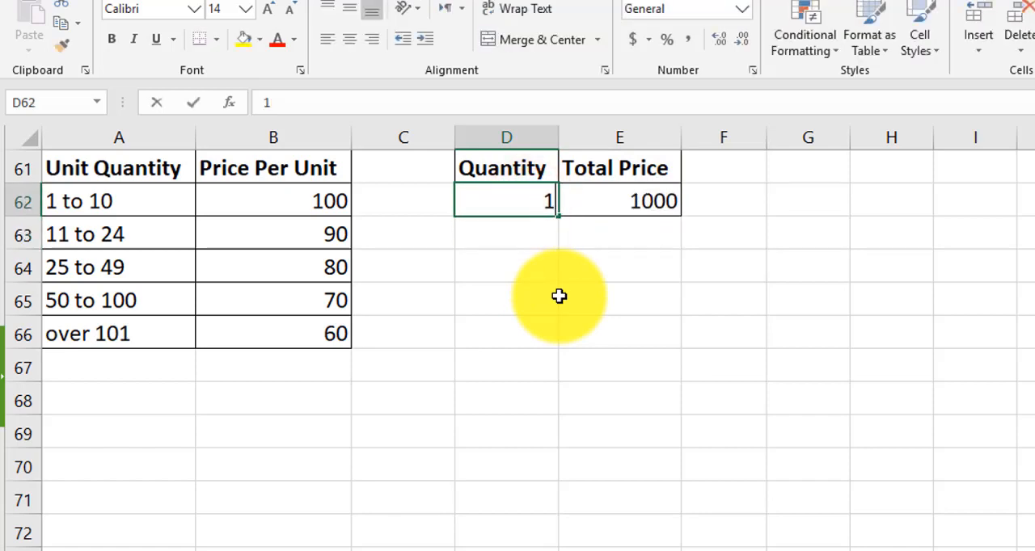
type("1")
key("Return")
key("Up")
key("Return")
key("Left")
key("Left")
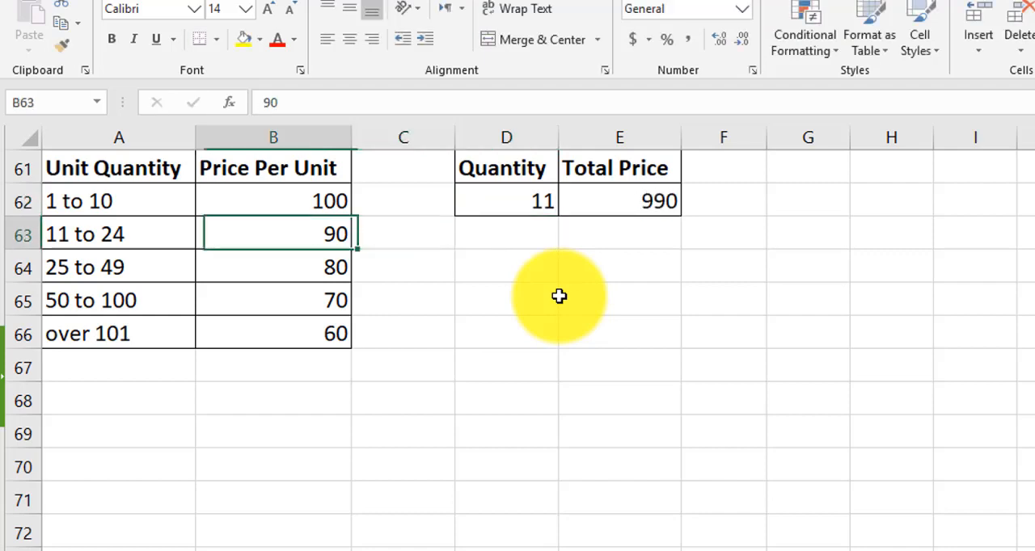
Set the quantity in D62 to 100 to test the 50 to 100 price tier
key("Right")
key("Right")
key("Up")
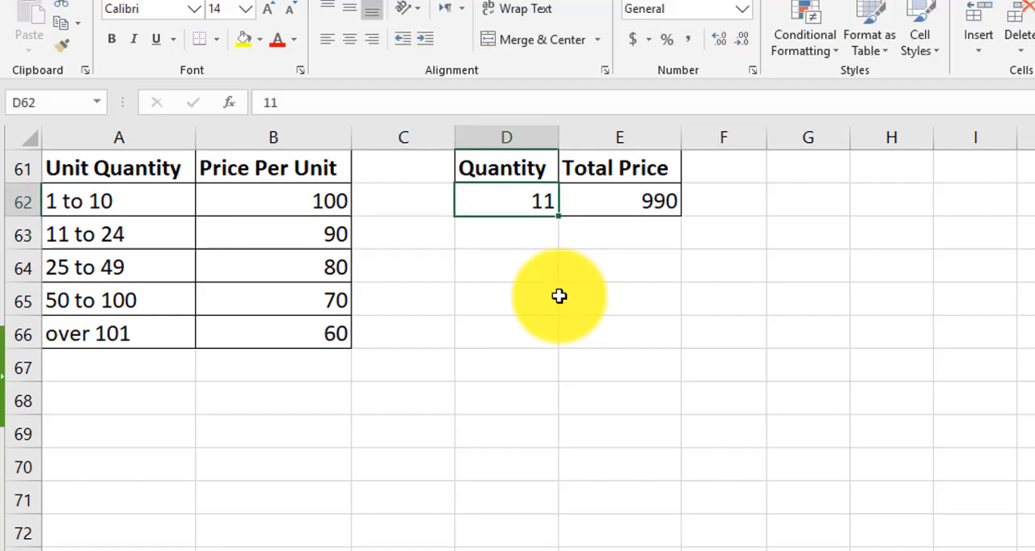
type("100")
key("Return")
key("Up")
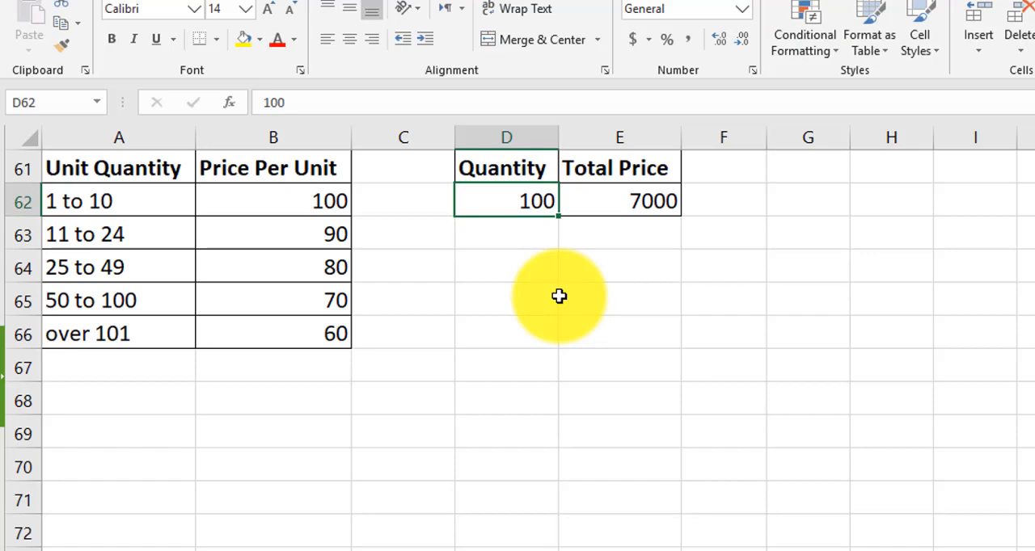
Open the nested IF formula in E62 to examine its logical tests
left_click(650, 201)
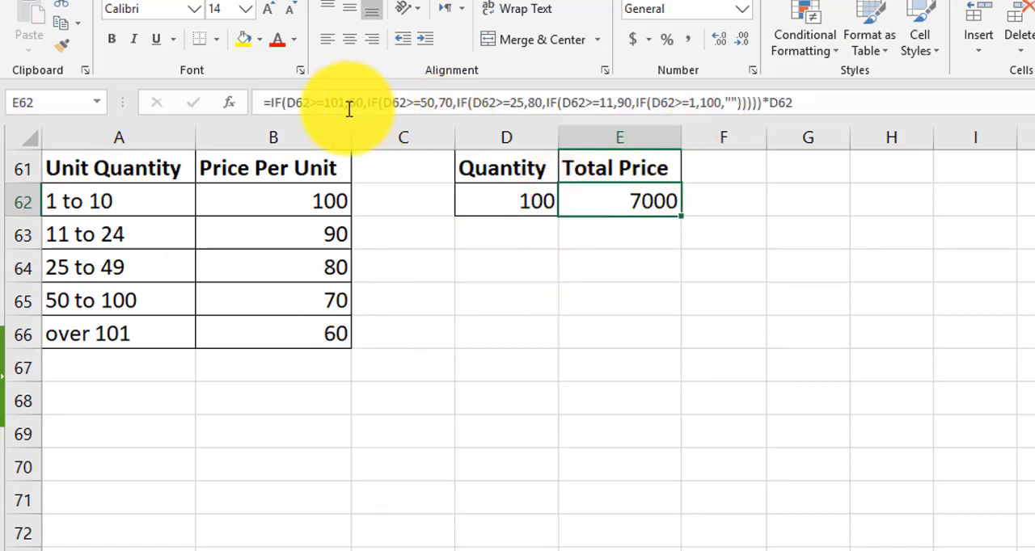
double_click(625, 202)
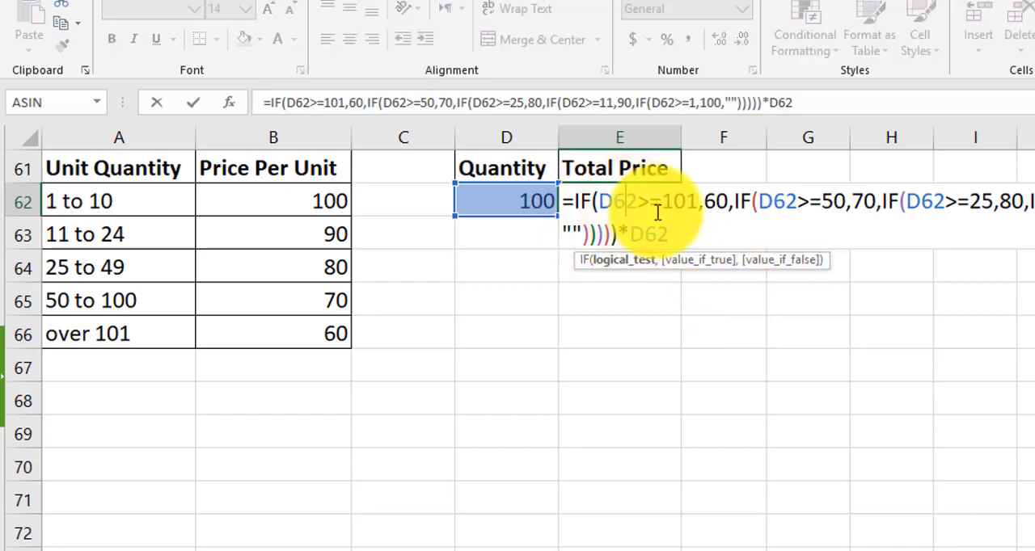